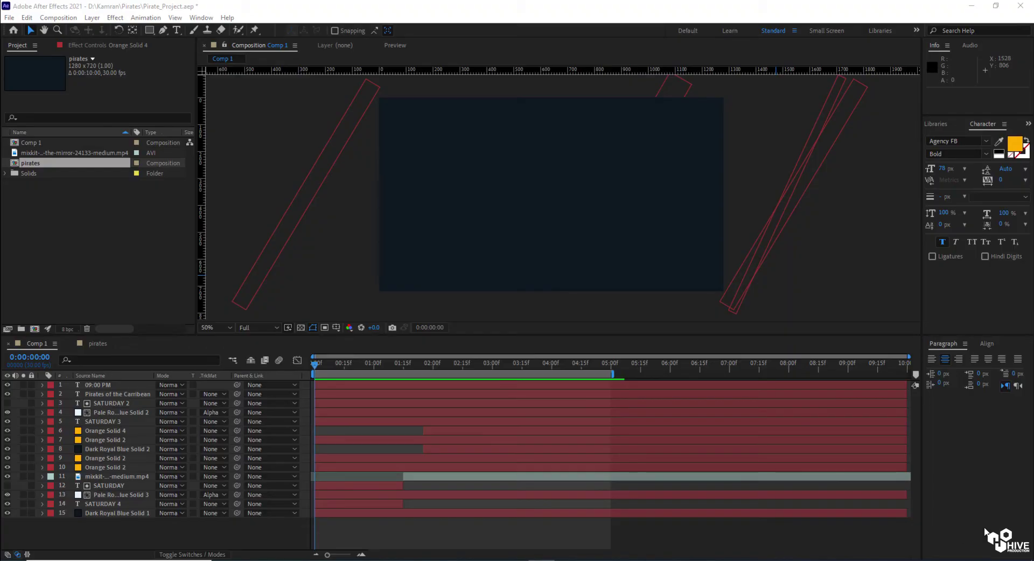
Step: Preview the animation of the existing Comp 1 as a reference
left_click_drag(314, 363, 594, 397)
key("space")
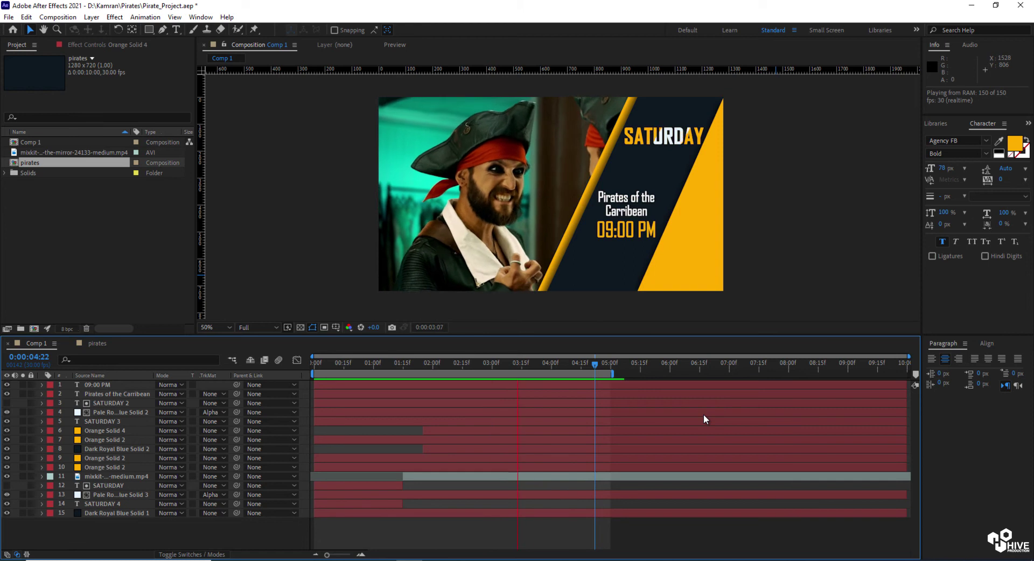
key("space")
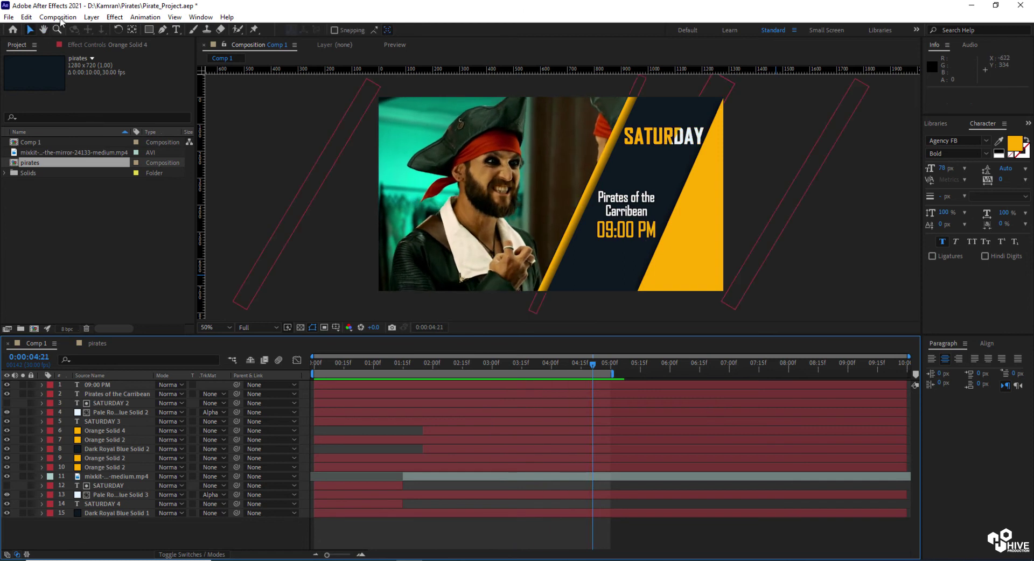
Step: Create a new 1280 × 720 px composition at 30 fps with a duration of 10 seconds
left_click(58, 17)
left_click(75, 30)
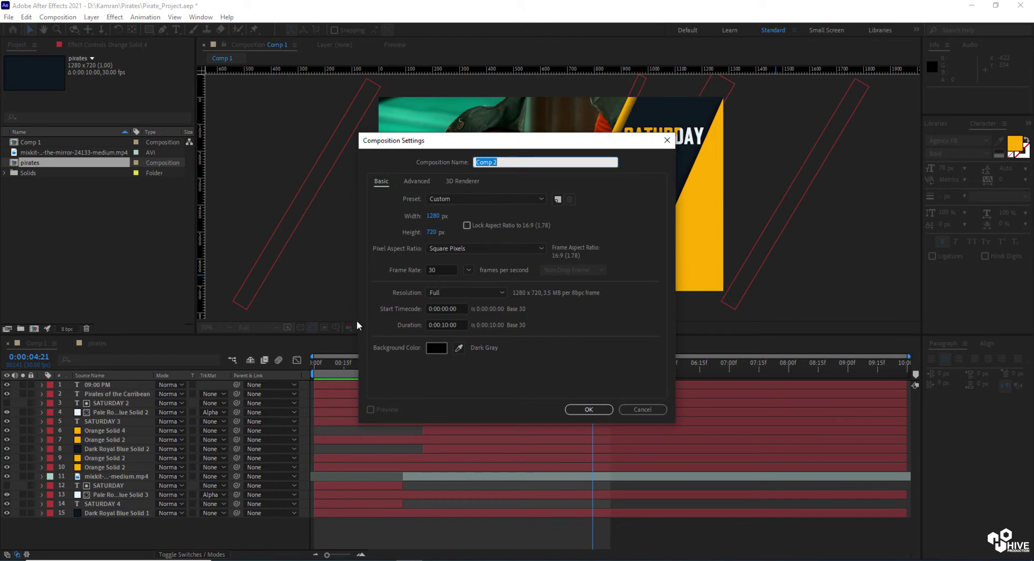
left_click(574, 412)
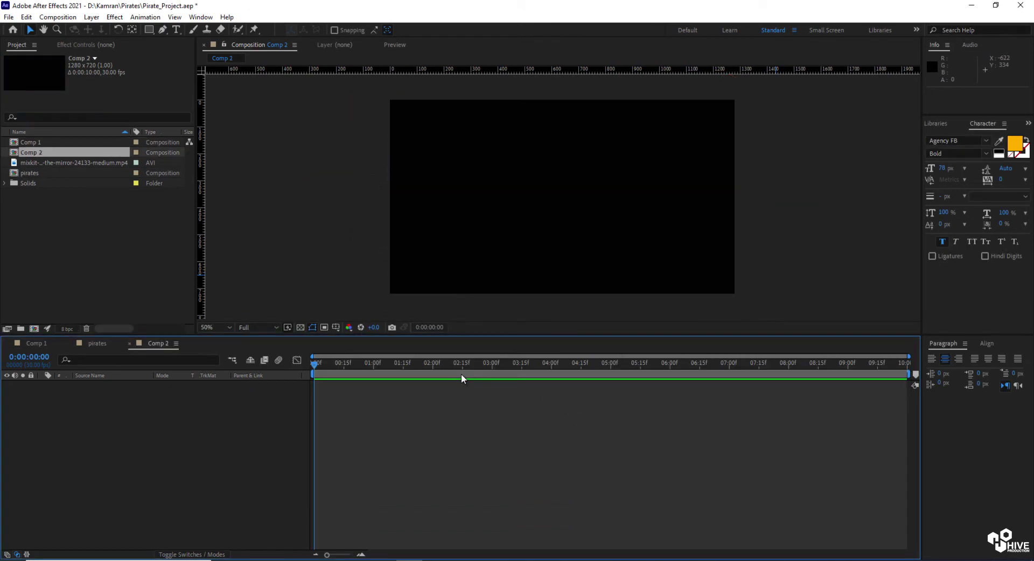
Step: Add a full-frame 1280 × 720 px solid in dark blue #10161C and name it "background"
right_click(366, 415)
mouse_move(387, 422)
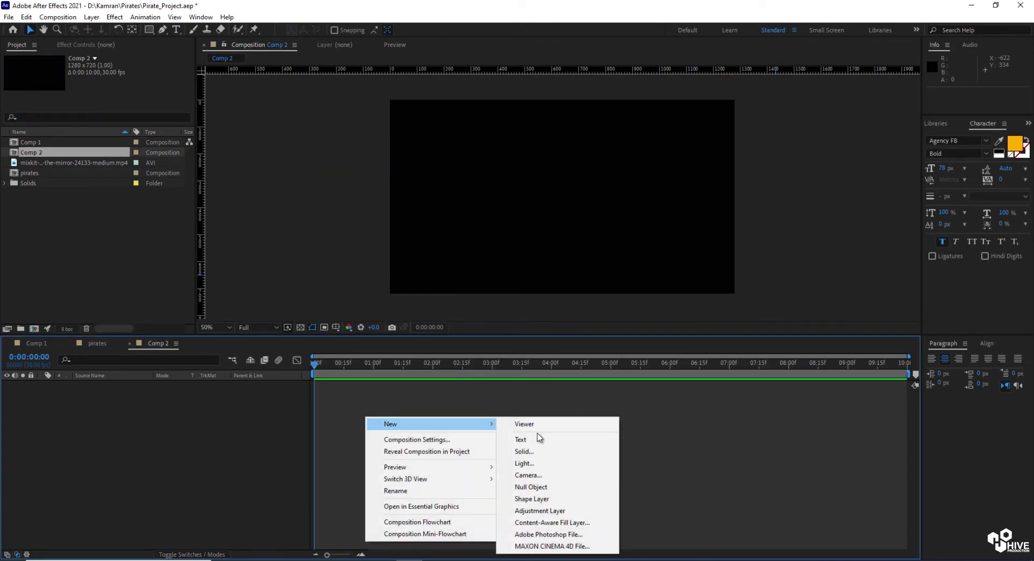
left_click(537, 451)
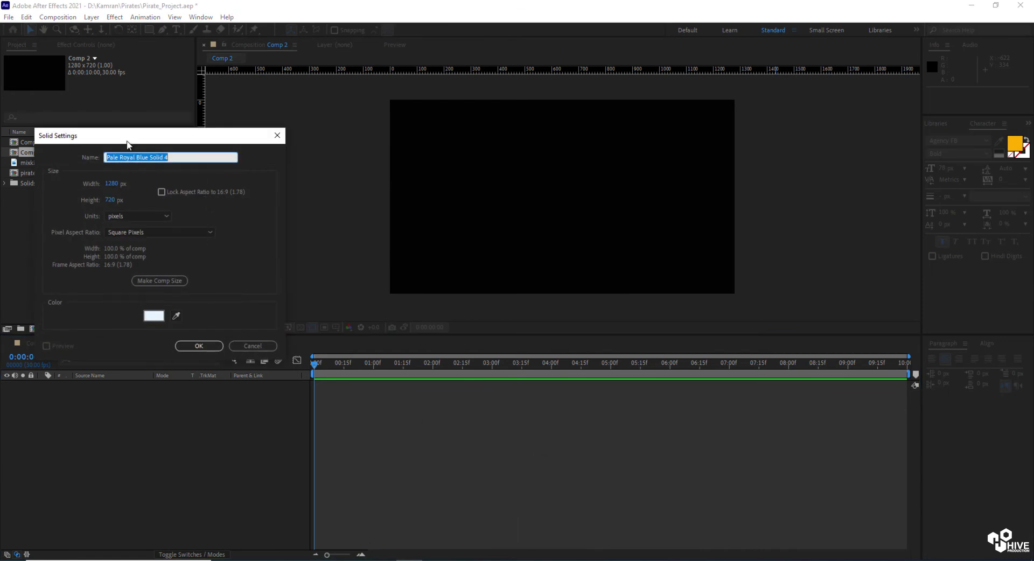
left_click_drag(128, 145, 358, 144)
left_click(384, 315)
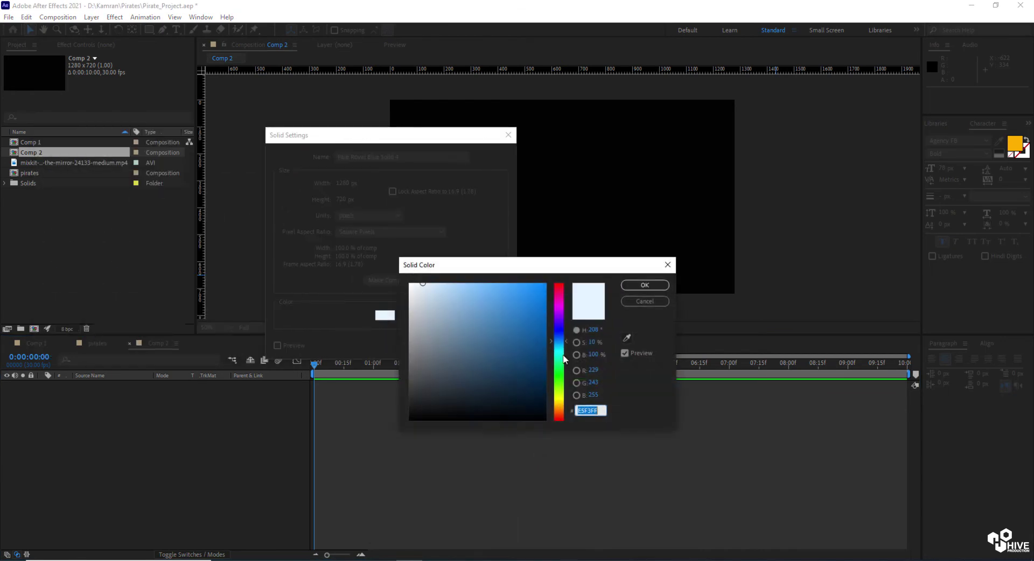
left_click(468, 405)
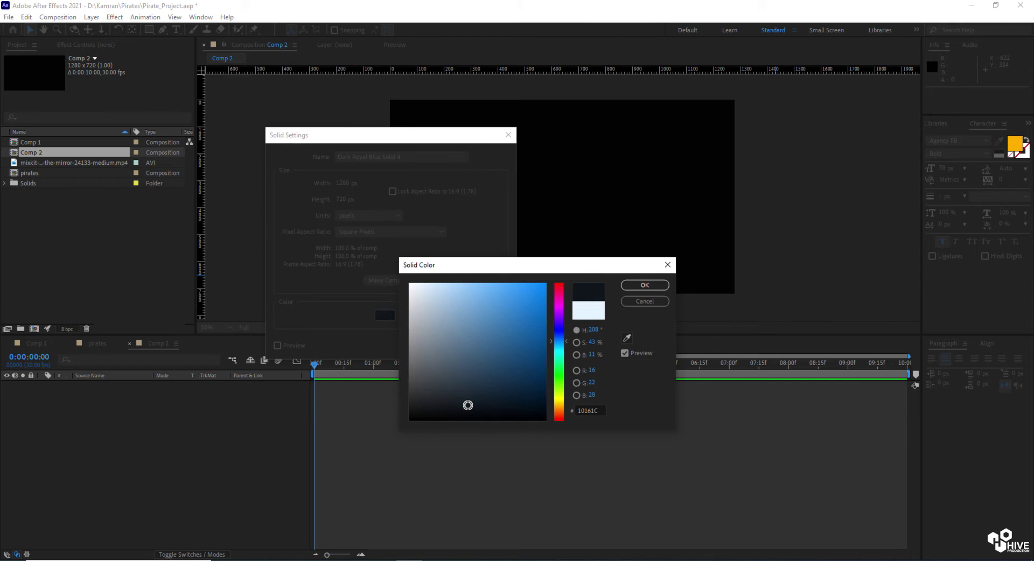
left_click(645, 284)
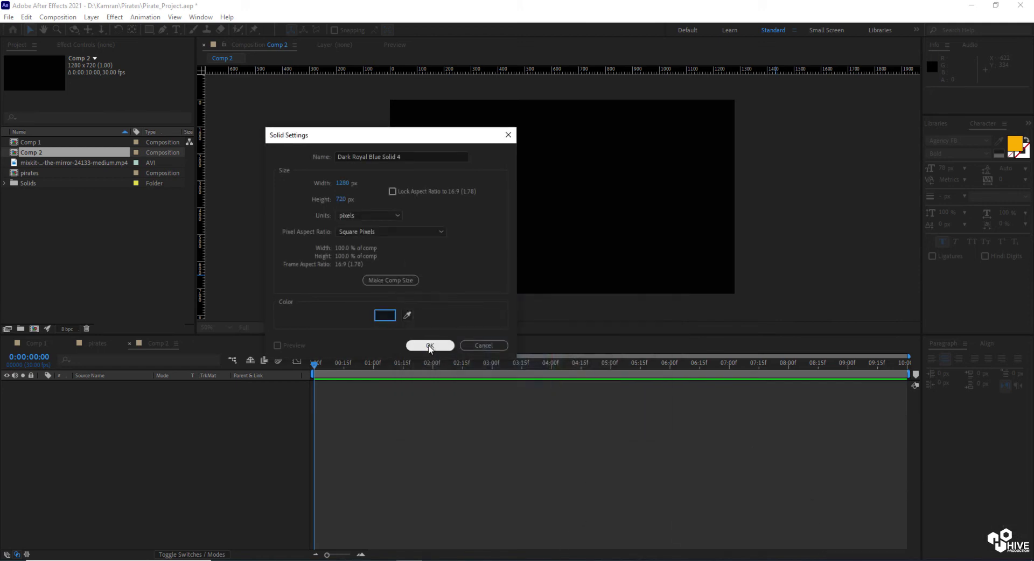
left_click(355, 157)
type("background")
key("Return")
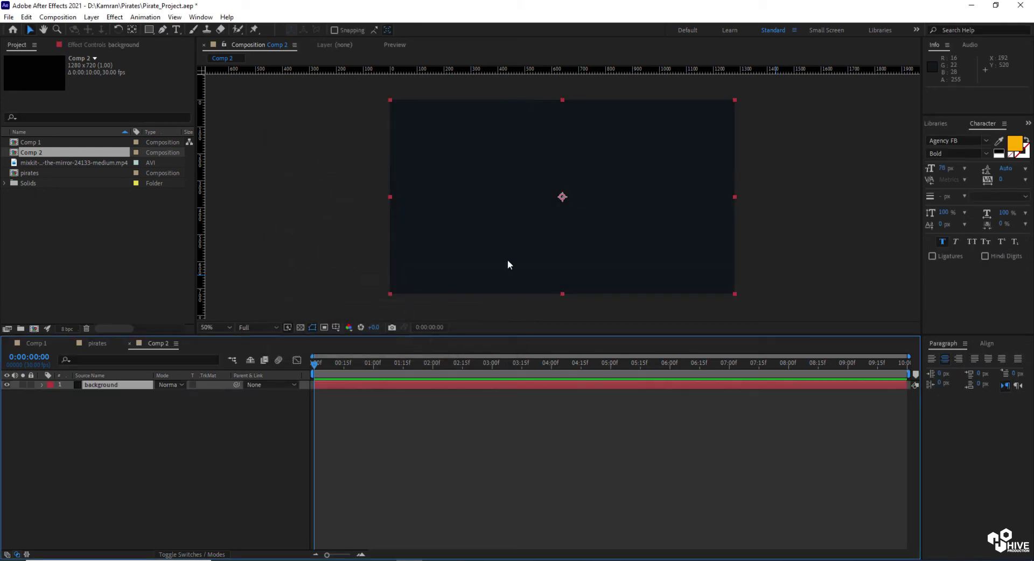
Step: Add a text layer reading "SATURDAY" near the middle of the composition
left_click_drag(528, 341, 531, 364)
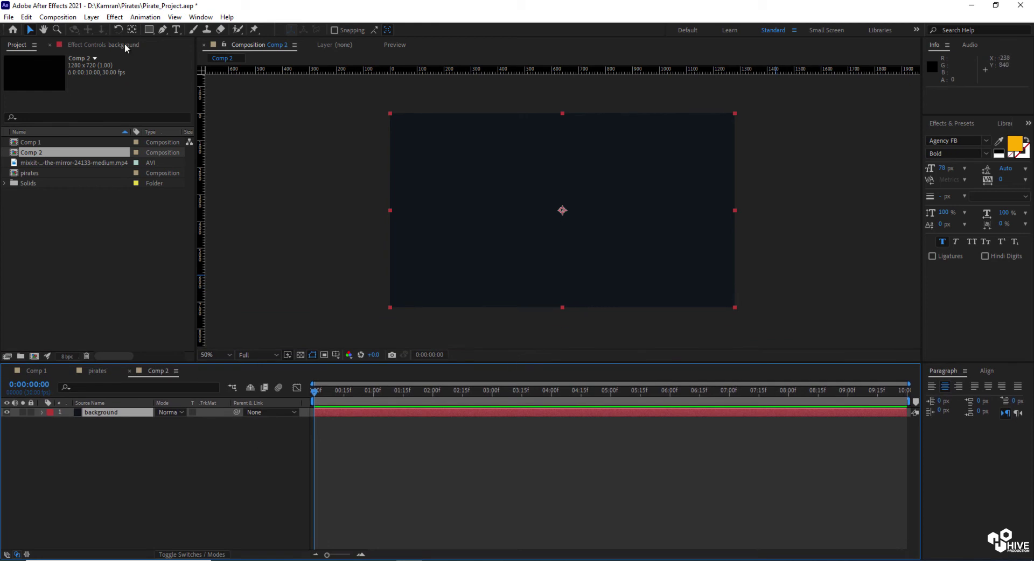
left_click(176, 29)
left_click(560, 210)
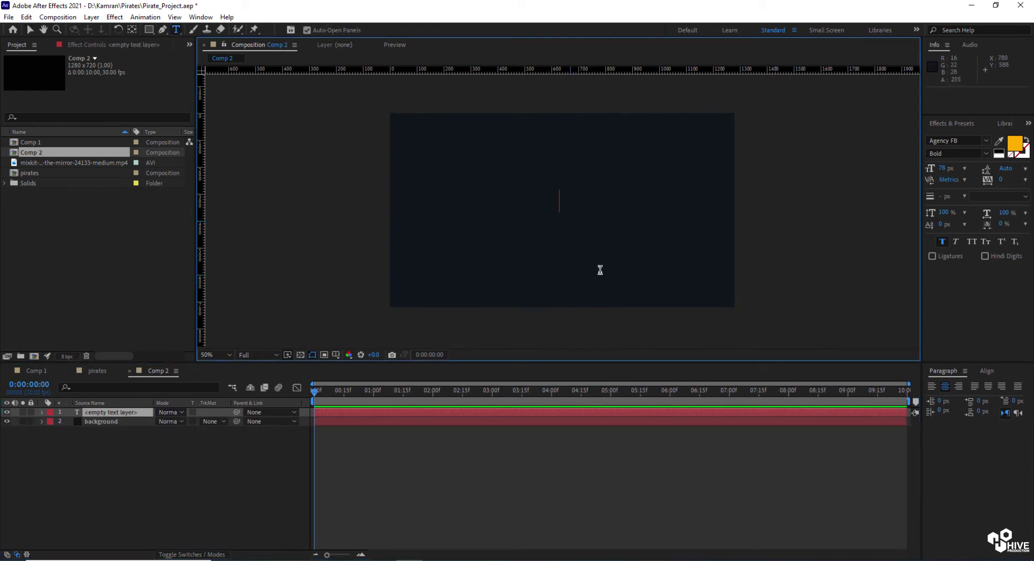
type("SATURBA")
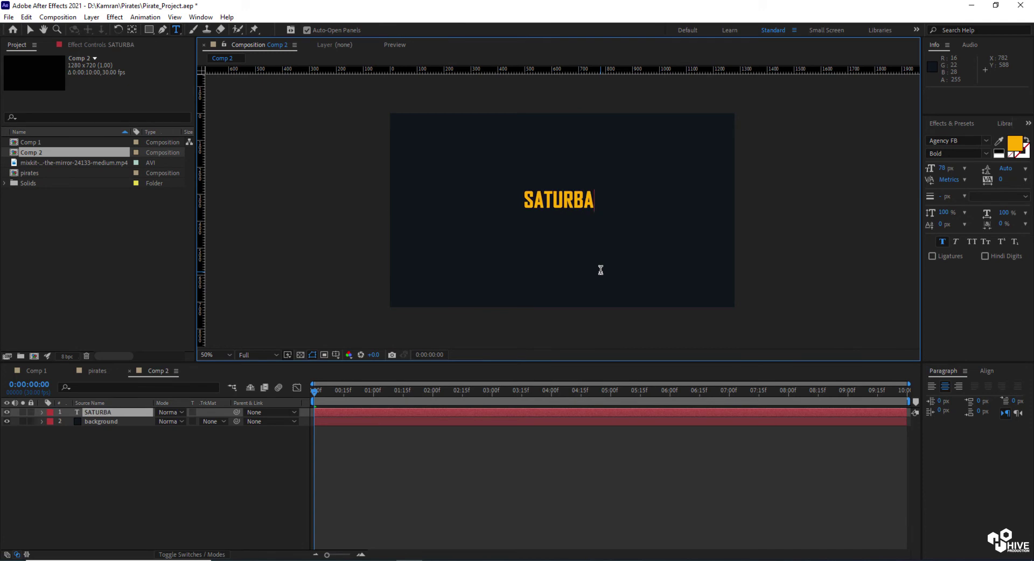
key("BackSpace")
key("BackSpace")
type("DAY")
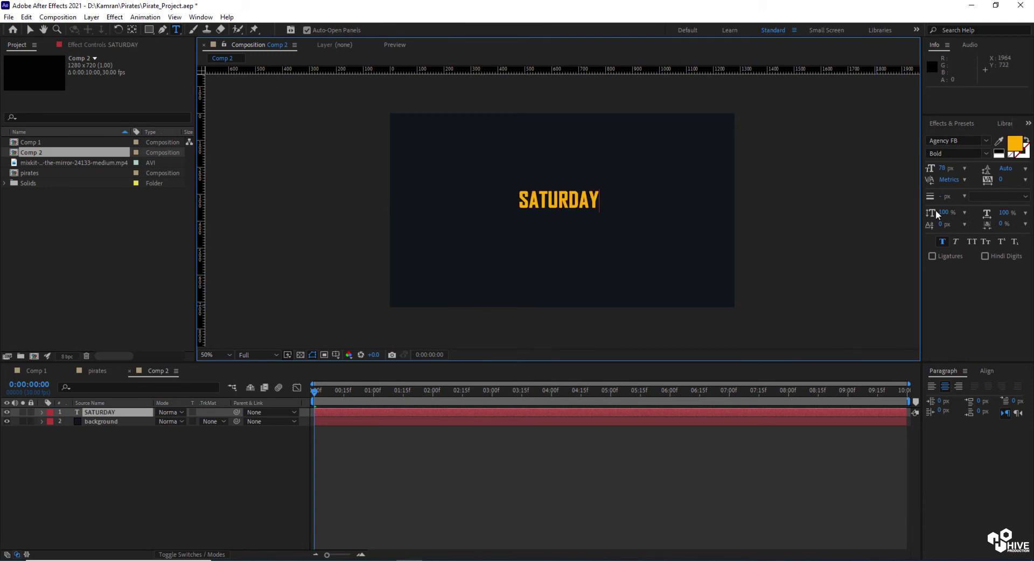
Step: Set the SATURDAY text size to 100 px and centre the text in the composition
left_click_drag(943, 170, 1002, 203)
double_click(593, 200)
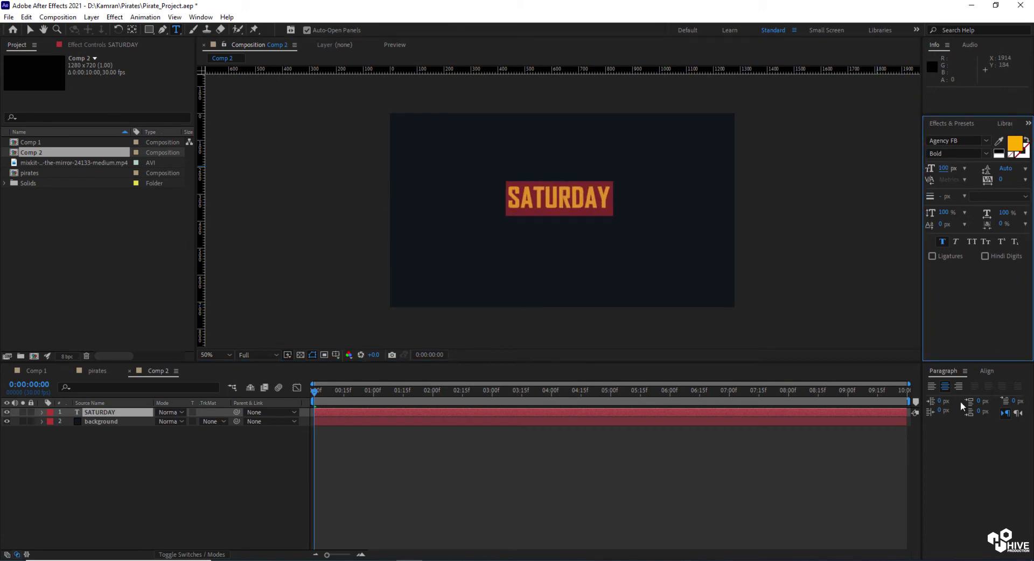
left_click(986, 371)
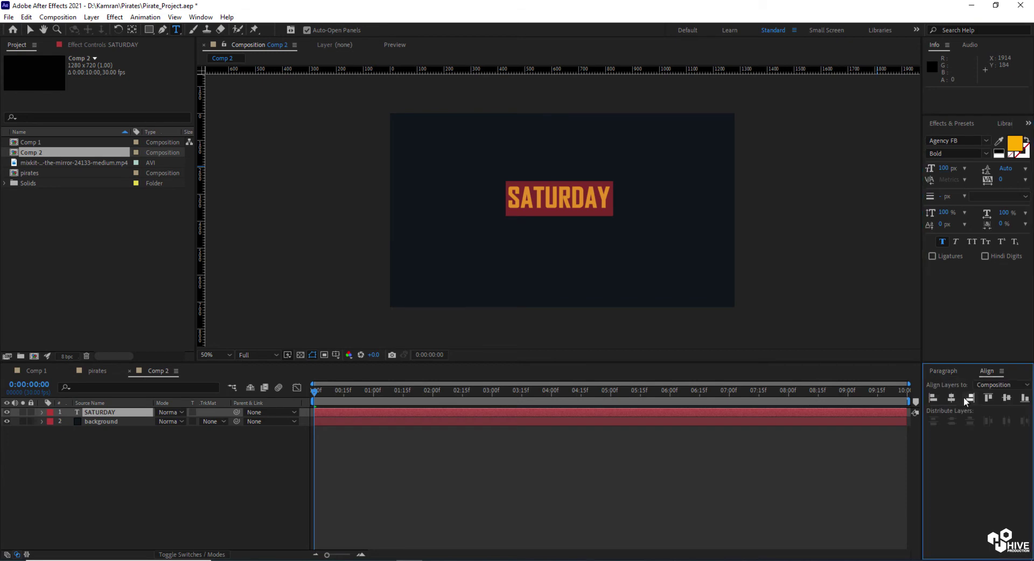
left_click(1007, 398)
left_click(29, 30)
left_click(254, 198)
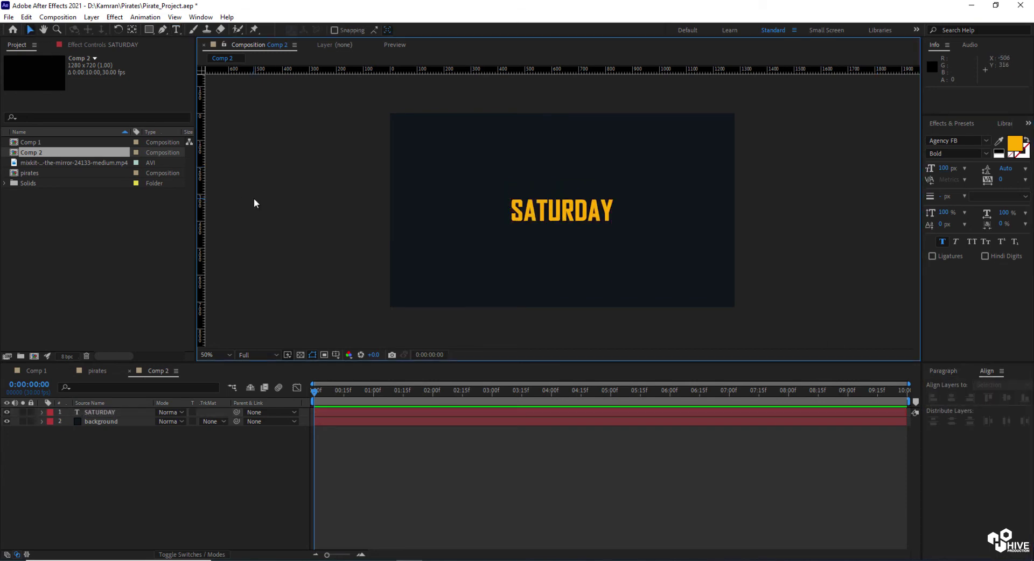
Step: Apply the Linear Wipe transition effect to the SATURDAY layer and set its Transition Completion to 50%
left_click(419, 412)
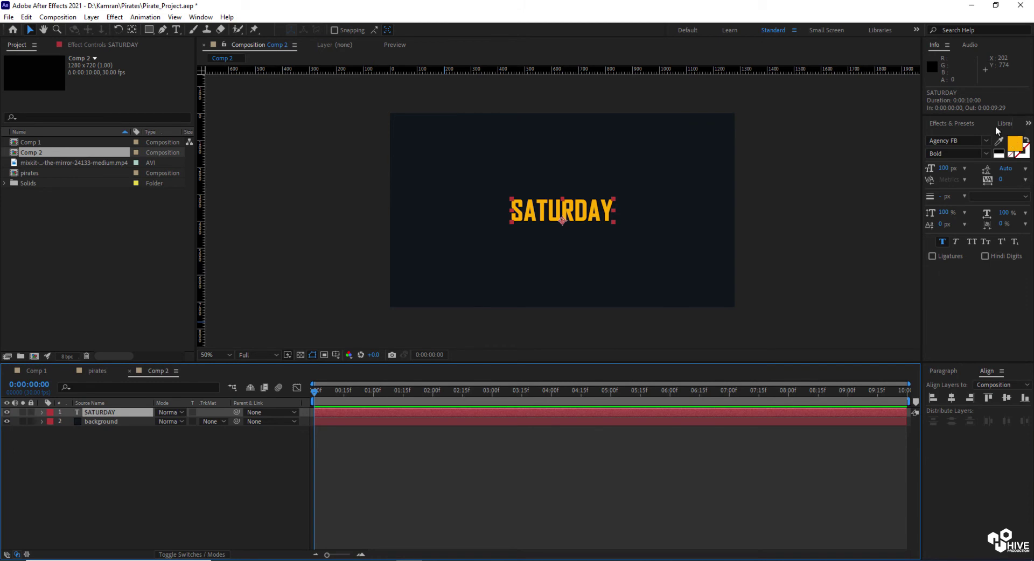
left_click(949, 123)
type("linear")
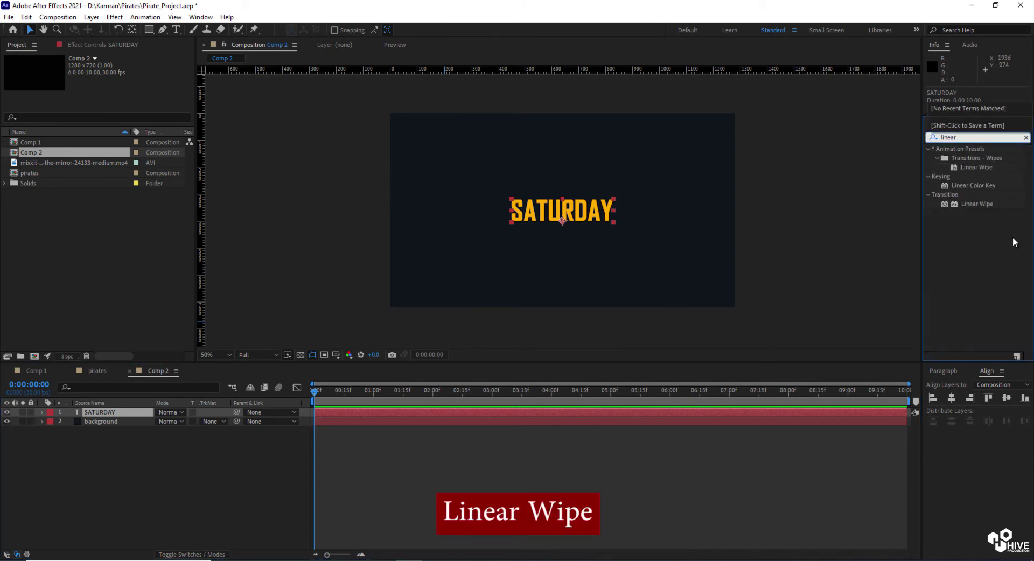
left_click_drag(973, 205, 585, 251)
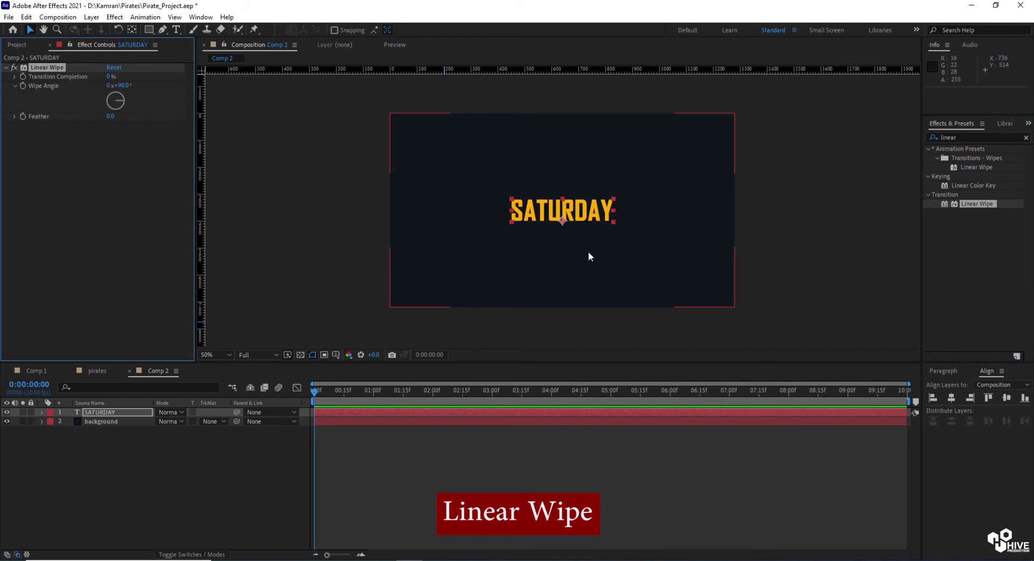
left_click_drag(113, 77, 91, 80)
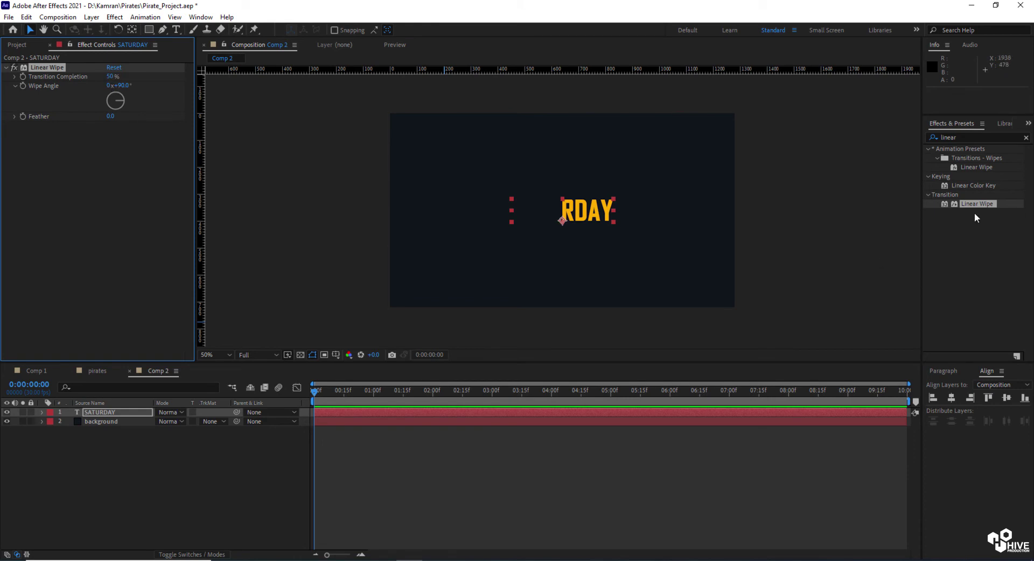
Step: Apply a second Linear Wipe to the SATURDAY layer and set the first wipe's angle to 132°
left_click_drag(976, 205, 566, 220)
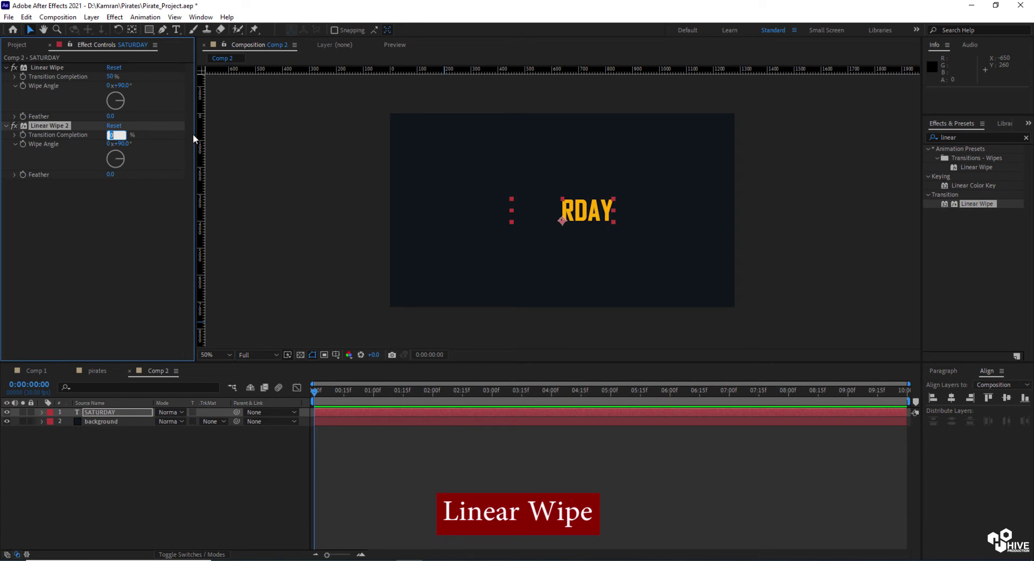
left_click(167, 105)
left_click_drag(125, 101, 122, 102)
left_click(124, 85)
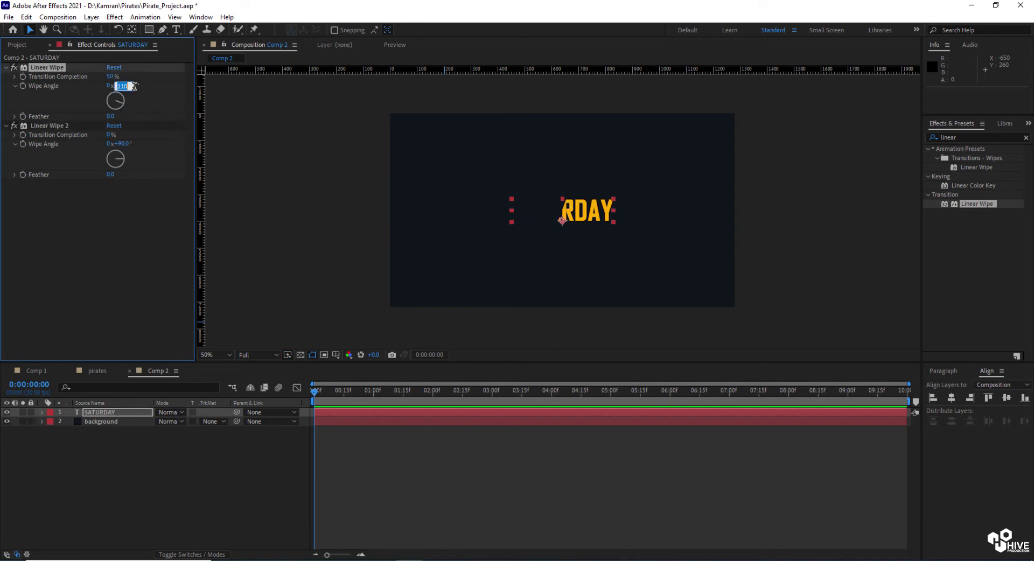
key("Return")
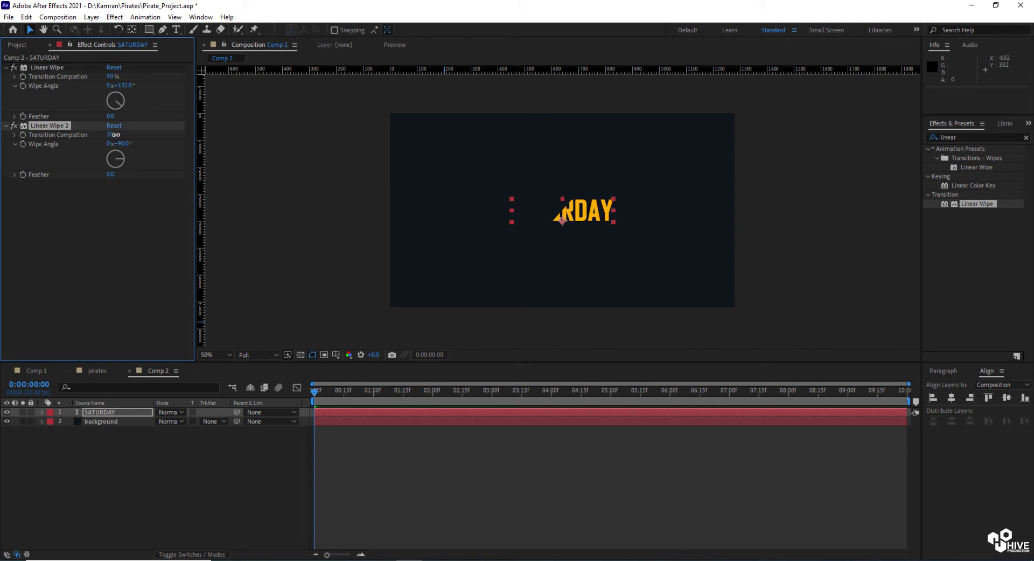
Step: Set the second Linear Wipe's Transition Completion to 51% and its Wipe Angle to 312°
left_click(111, 135)
type("80")
key("Return")
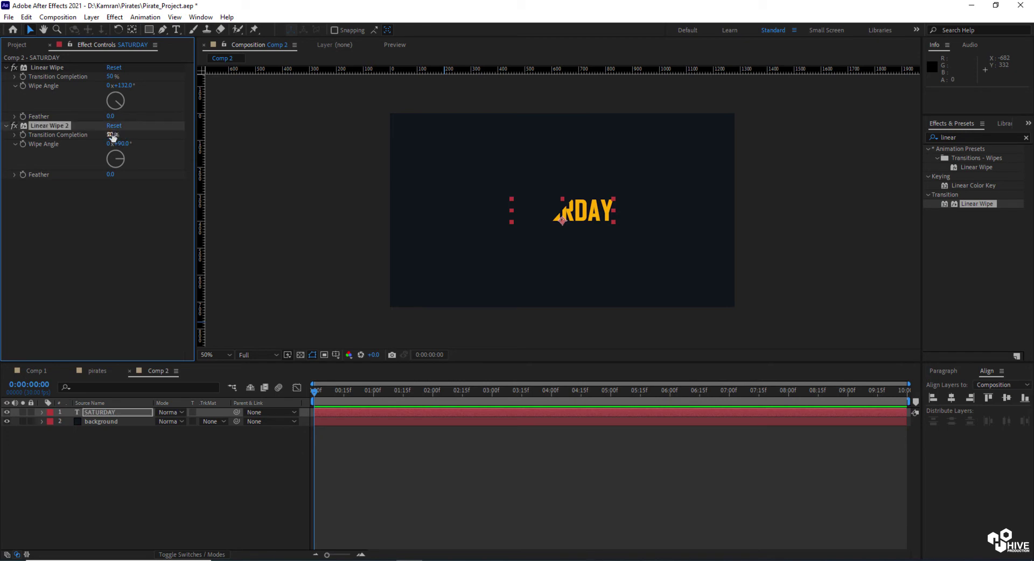
left_click_drag(121, 159, 105, 163)
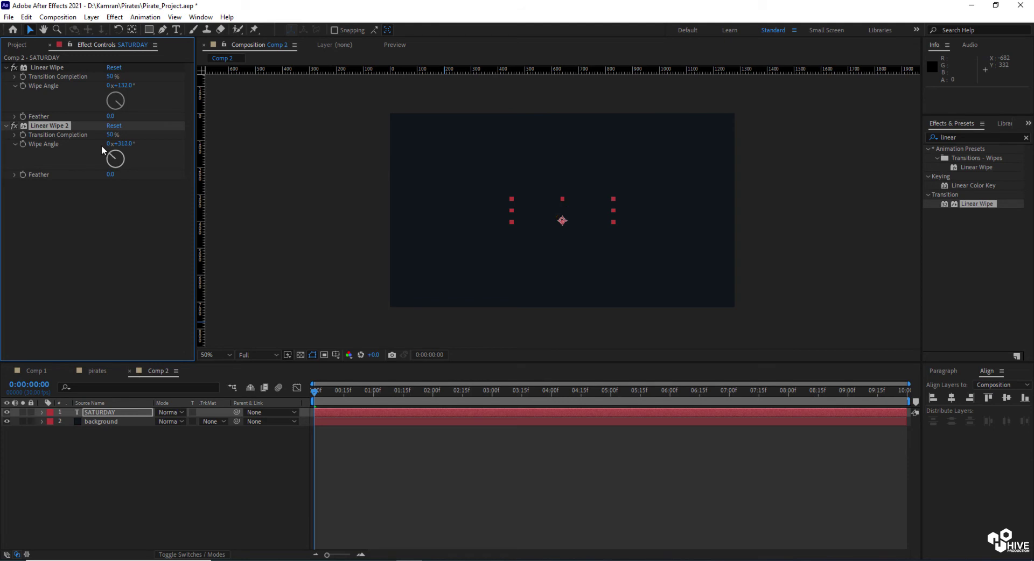
left_click(111, 134)
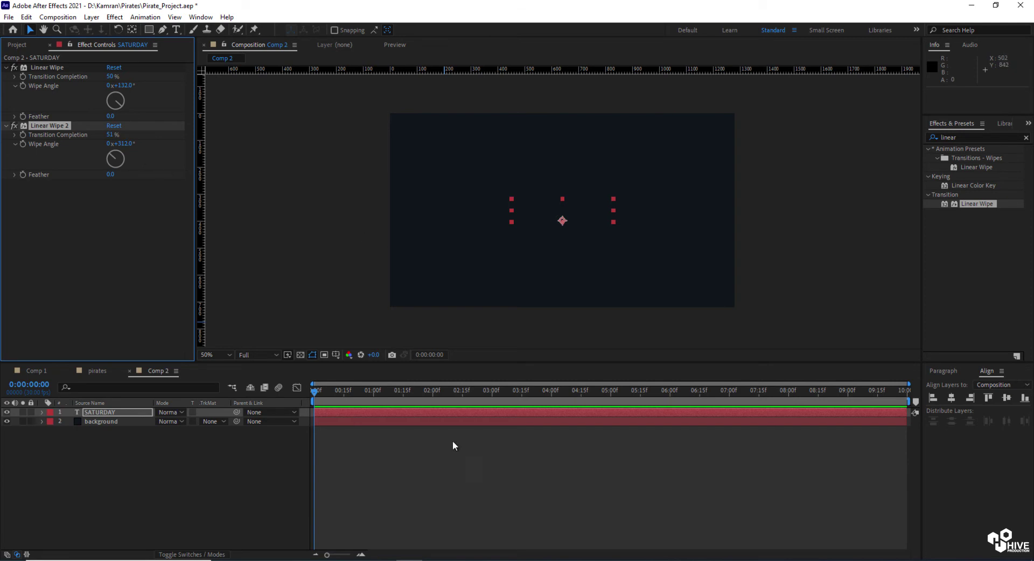
Step: Keyframe both wipes' Transition Completion at 0 seconds, and at frame 15 set the first to about 36% and the second to 39%
left_click(24, 74)
left_click(40, 384)
left_click_drag(41, 385, 57, 389)
type("15")
key("Return")
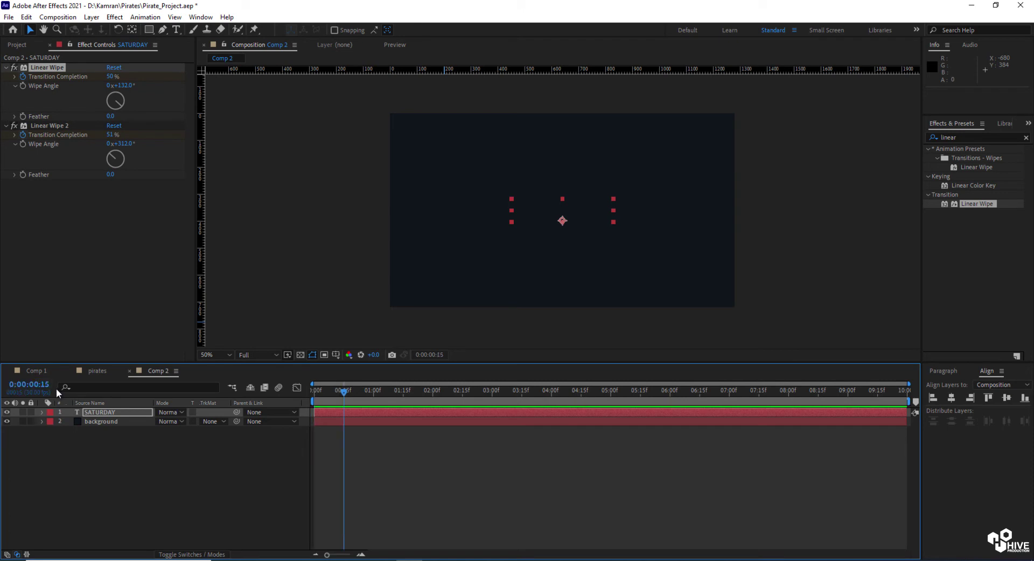
left_click(22, 134)
mouse_move(112, 135)
left_mouse_down()
mouse_move(78, 135)
mouse_move(102, 135)
left_mouse_up()
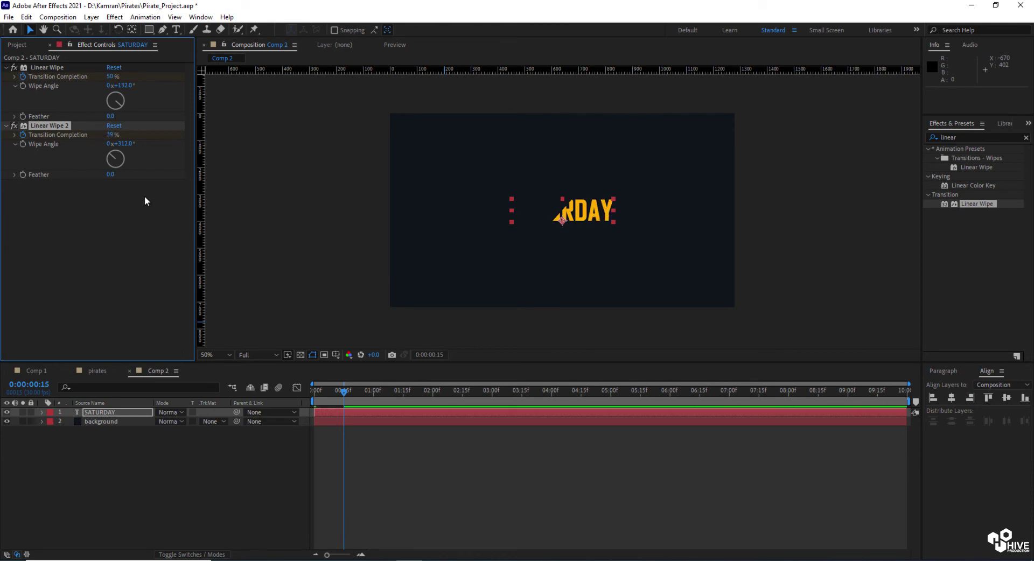
left_click_drag(109, 77, 99, 76)
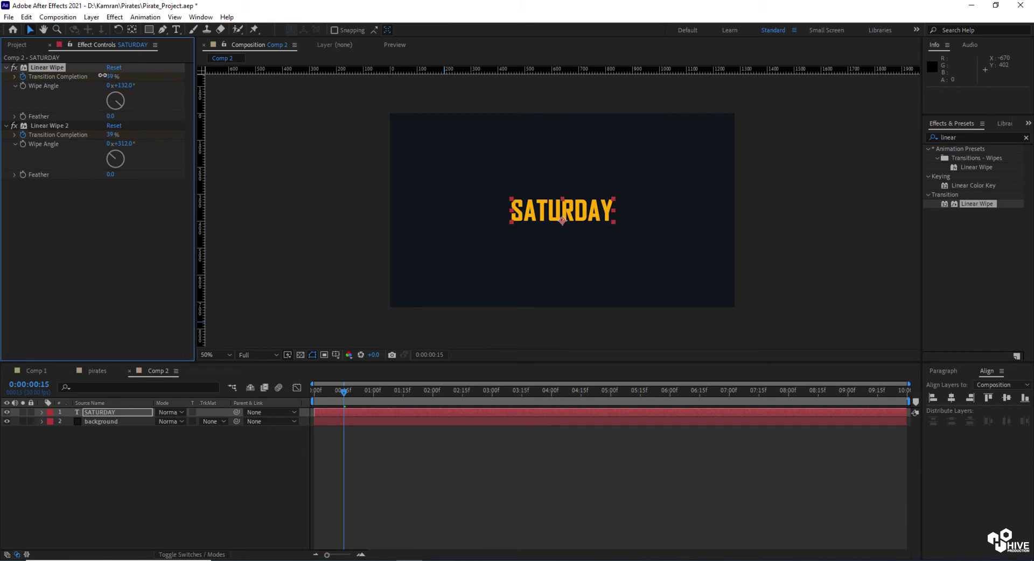
mouse_move(341, 394)
left_mouse_down()
mouse_move(313, 396)
mouse_move(342, 400)
left_mouse_up()
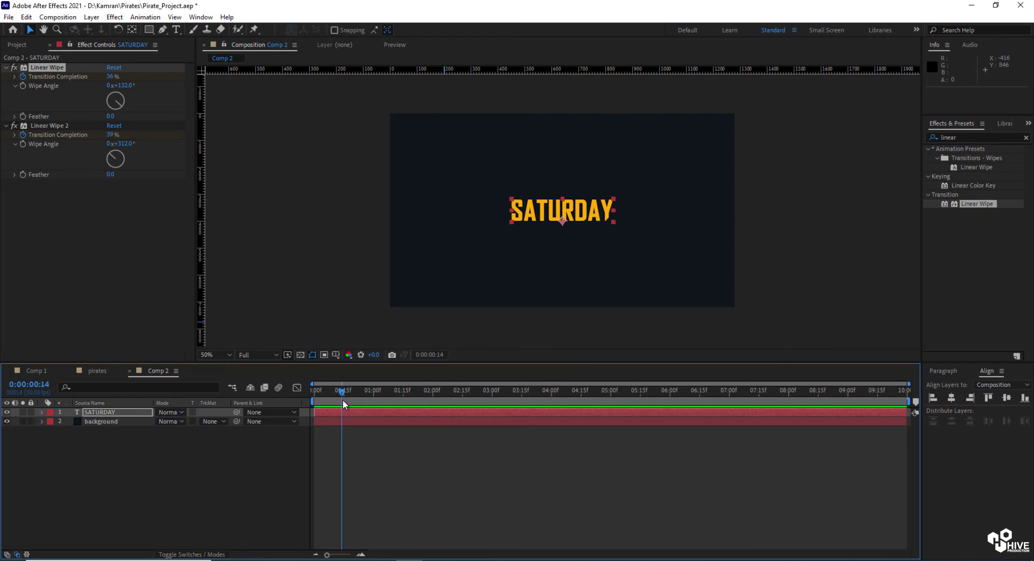
Step: At 1 second, create a comp-size solid named strips, sampling its orange color from the SATURDAY title
left_click(374, 394)
right_click(432, 461)
mouse_move(455, 344)
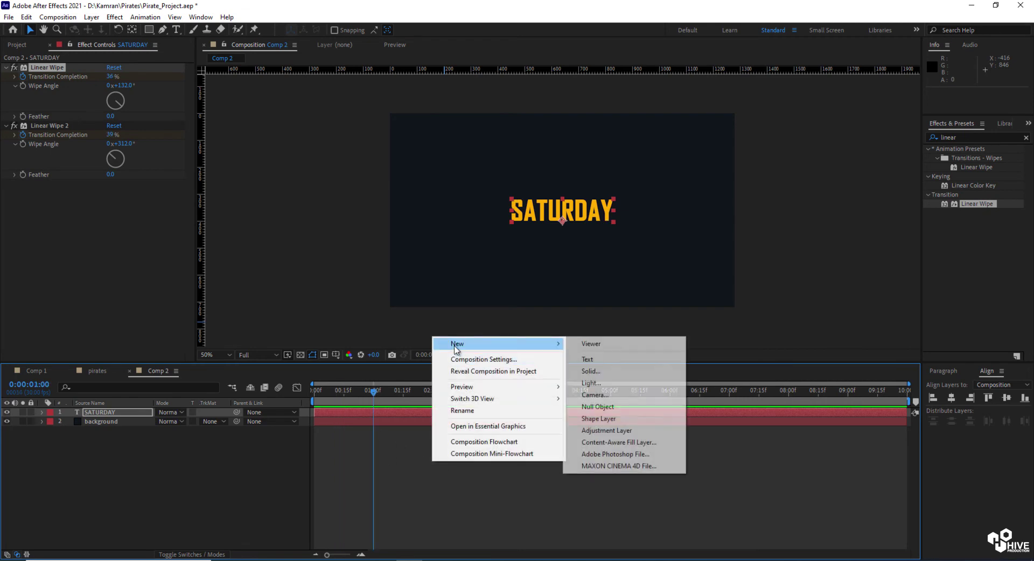
left_click(590, 372)
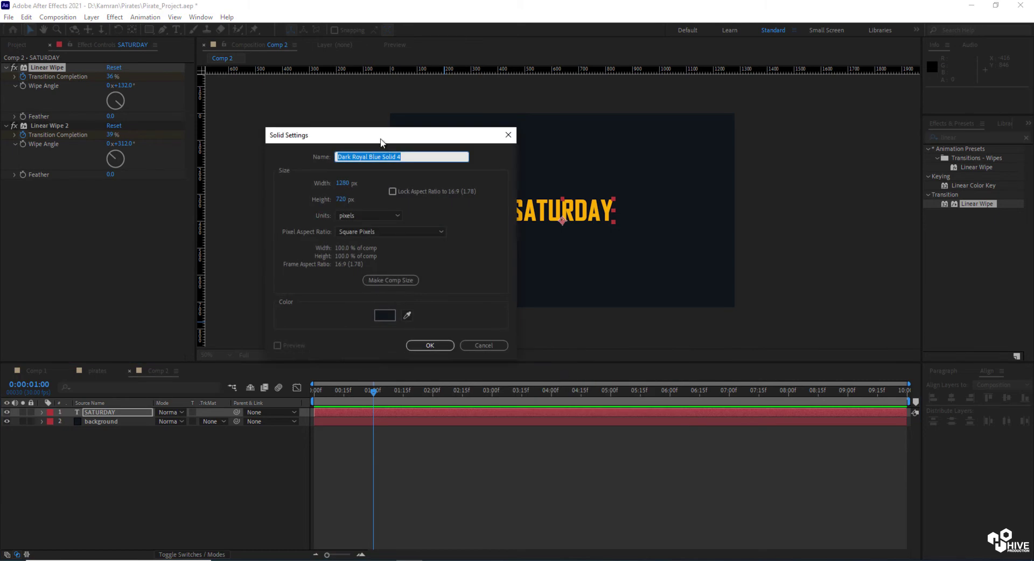
left_click(295, 284)
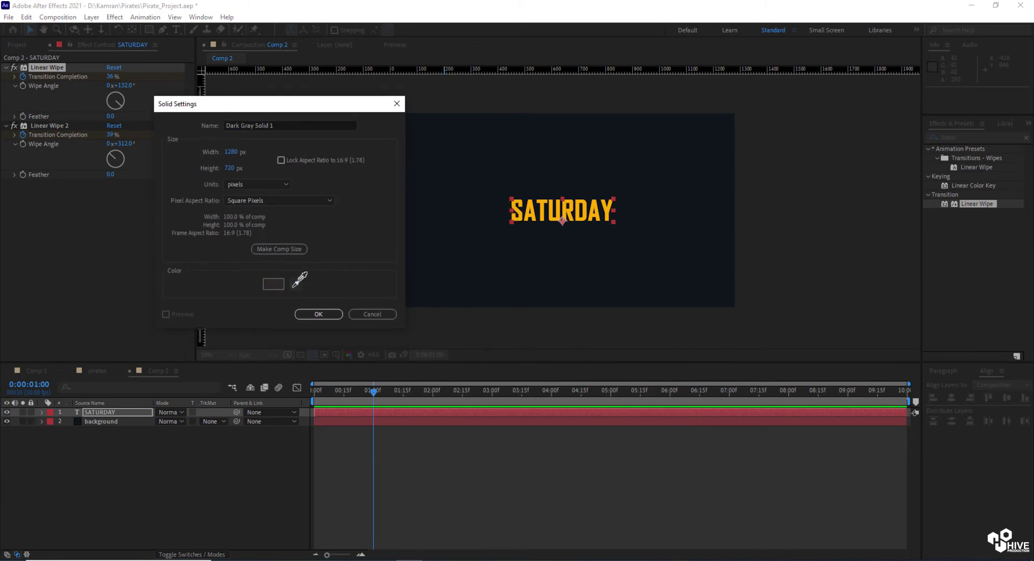
left_click(531, 210)
left_click(295, 127)
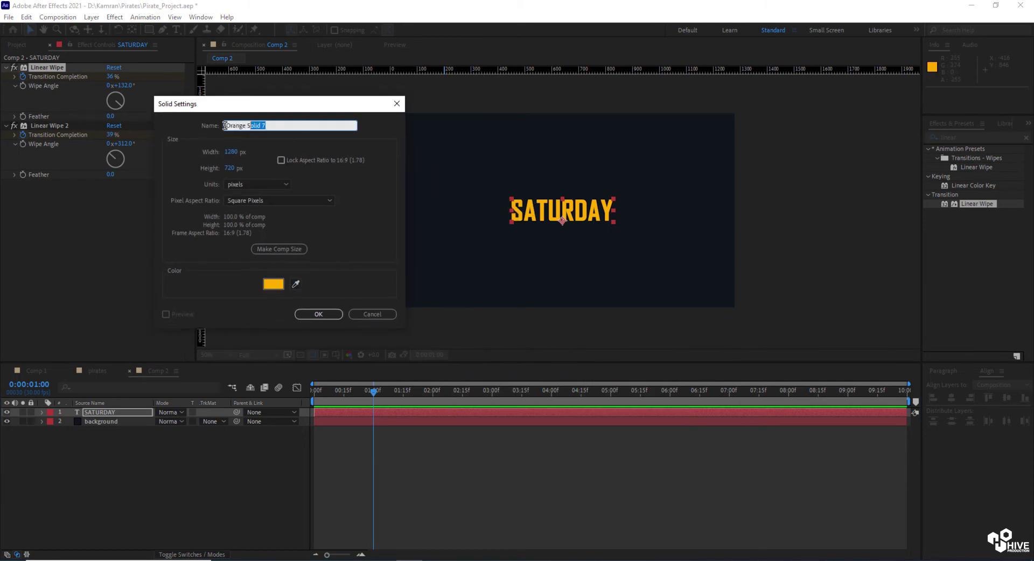
type("strips")
key("Return")
Step: Narrow the strips solid to 5% horizontal scale and rotate it to 31°
left_click_drag(397, 212, 554, 234)
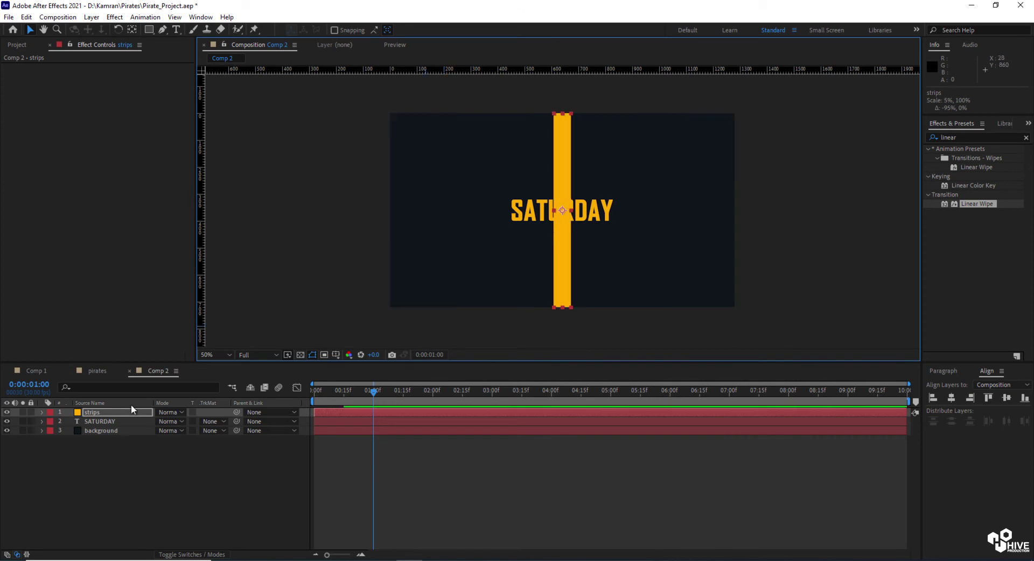
left_click(114, 413)
key("r")
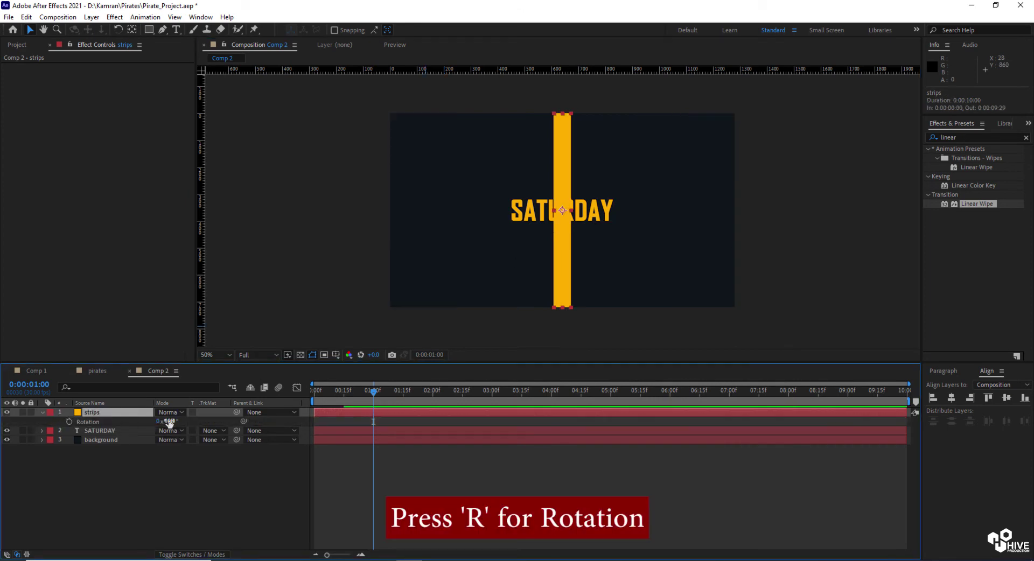
left_click_drag(170, 421, 189, 423)
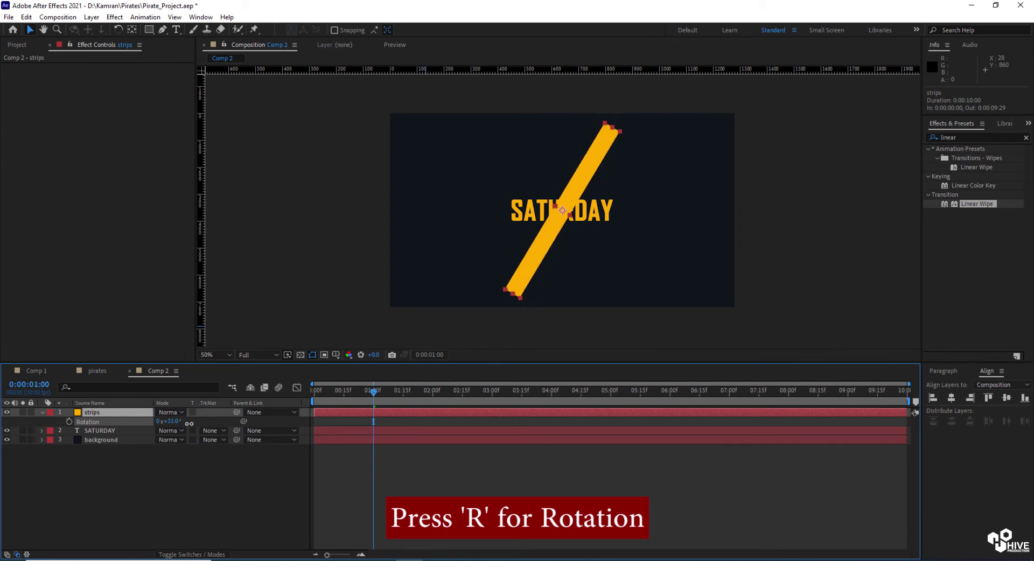
Step: Lengthen the strips layer to 128% vertical scale and move it to position about 684, 356
key("s")
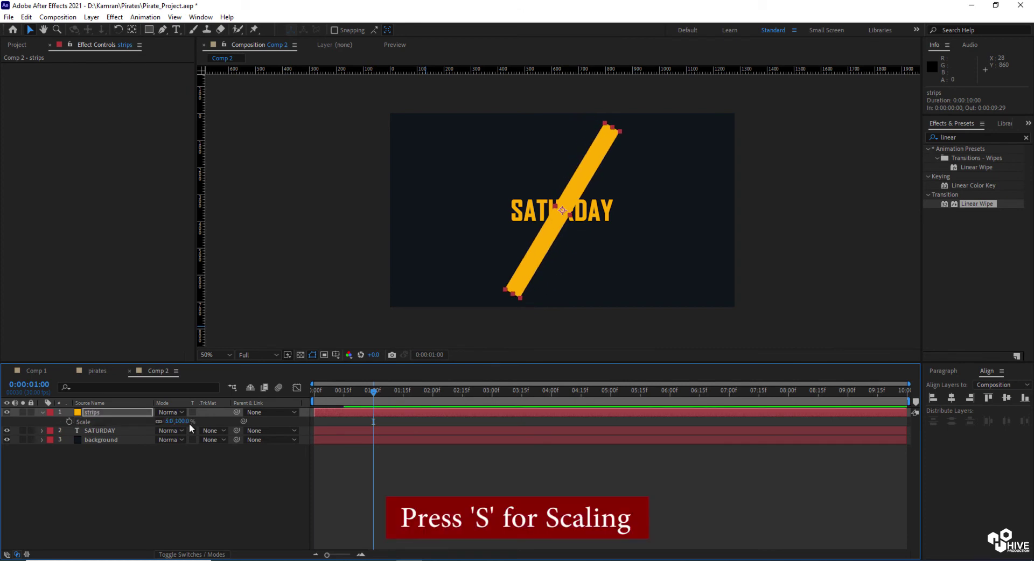
left_click(185, 422)
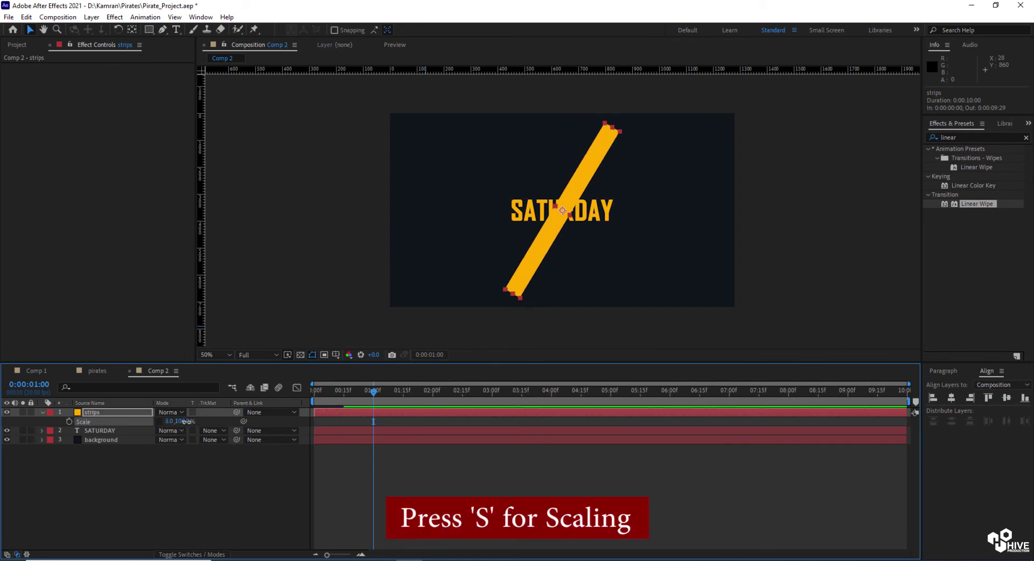
left_click_drag(186, 422, 196, 420)
left_click_drag(541, 256, 551, 255)
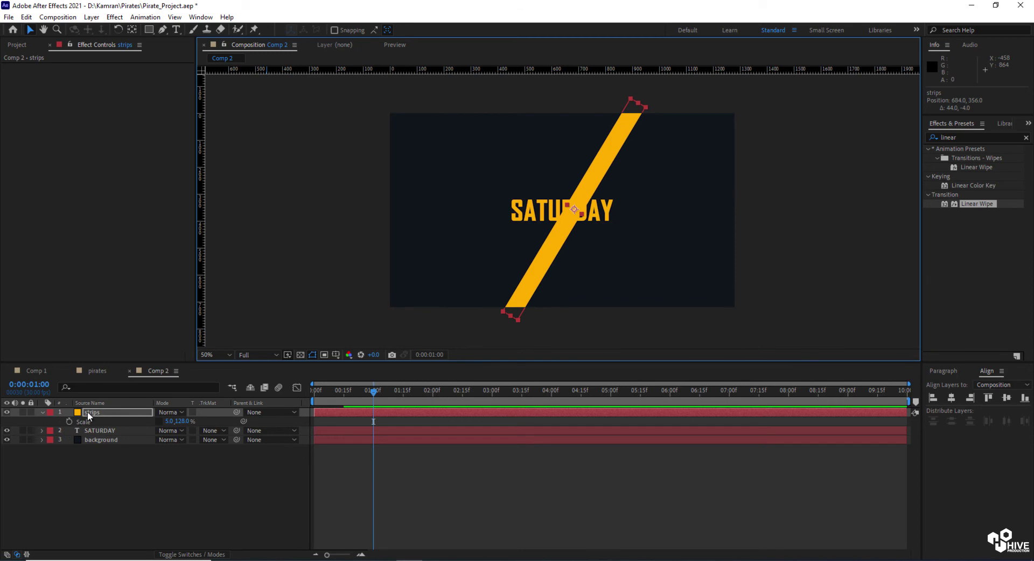
Step: Duplicate the strips layer and place the copy alongside the original at position about 612, 356
left_click(43, 412)
left_click(95, 412)
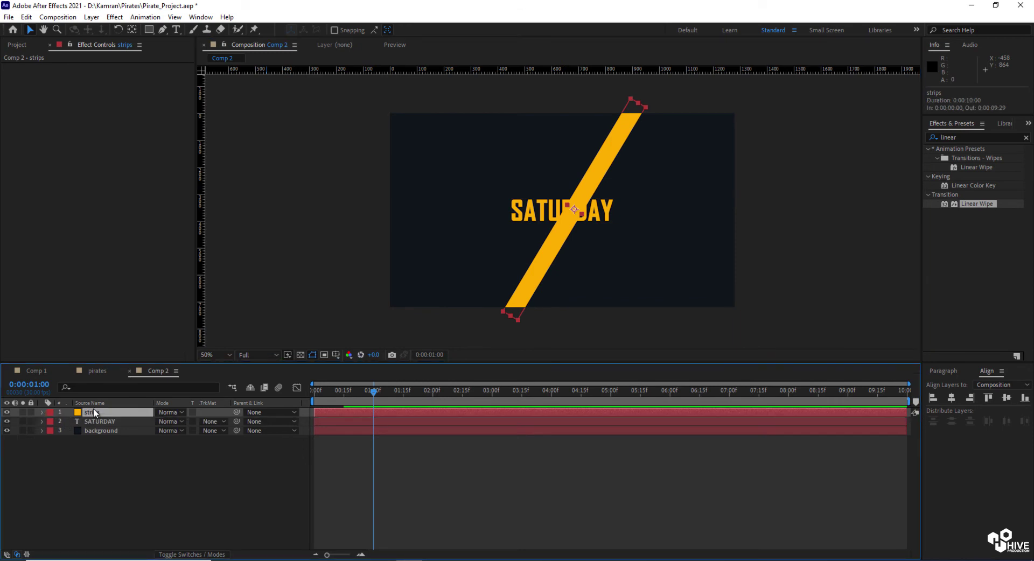
left_click(26, 17)
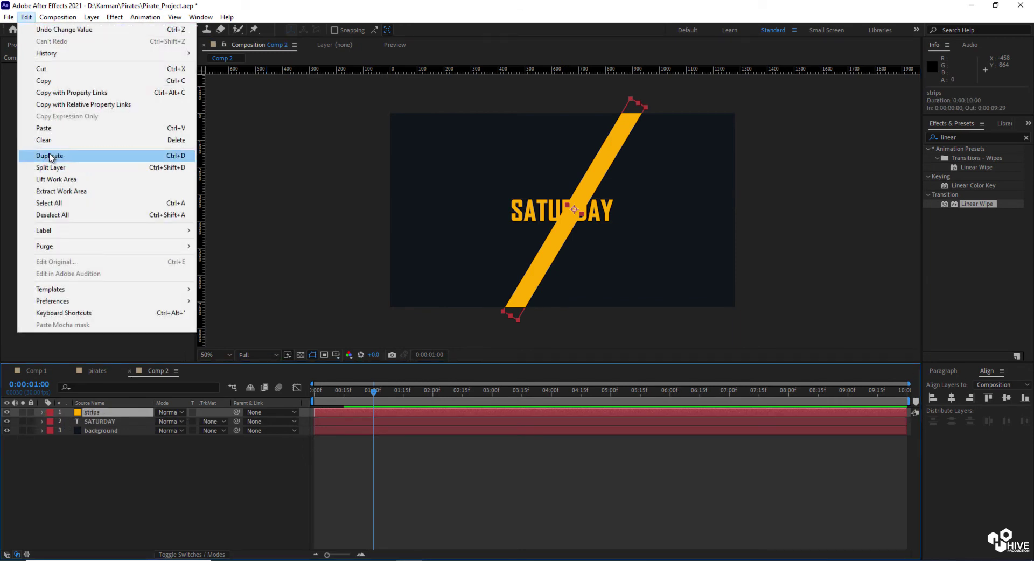
left_click(183, 158)
left_click_drag(561, 231, 539, 230)
left_click_drag(541, 230, 543, 230)
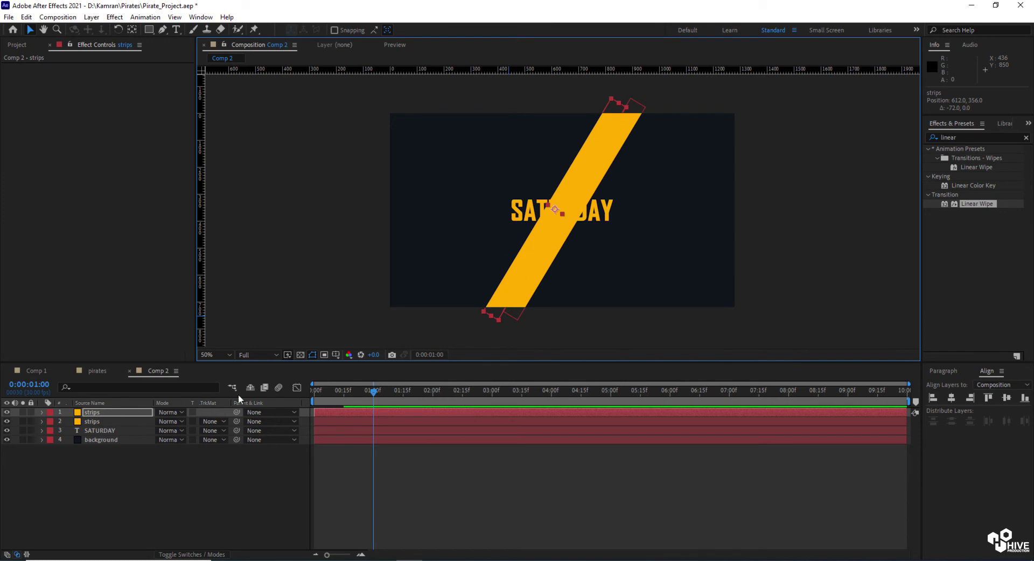
Step: Add Position keyframes to both strips layers at 0:00:01:15
left_click(46, 385)
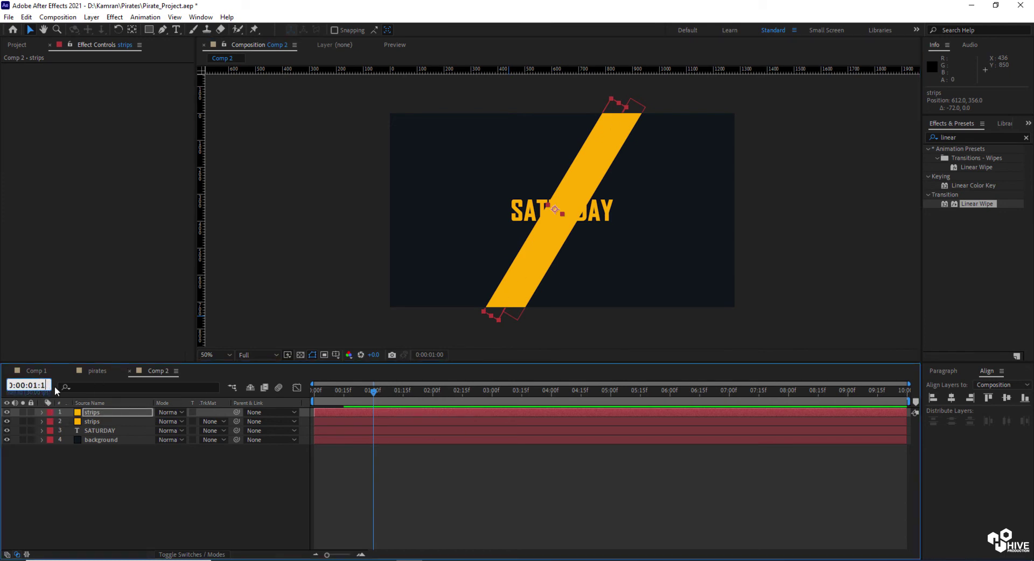
type("5")
key("Return")
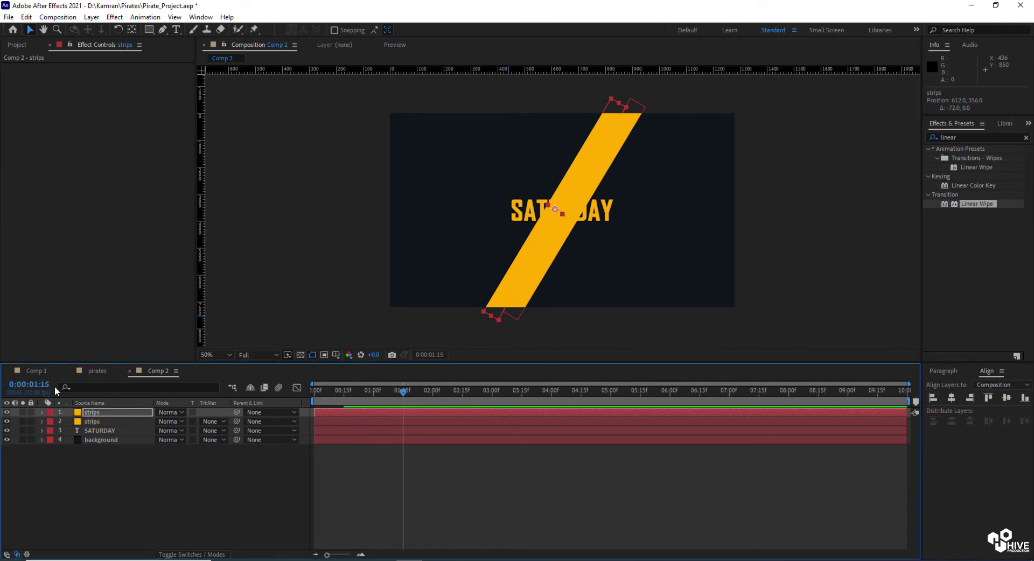
left_click(404, 420, "ctrl")
key("p")
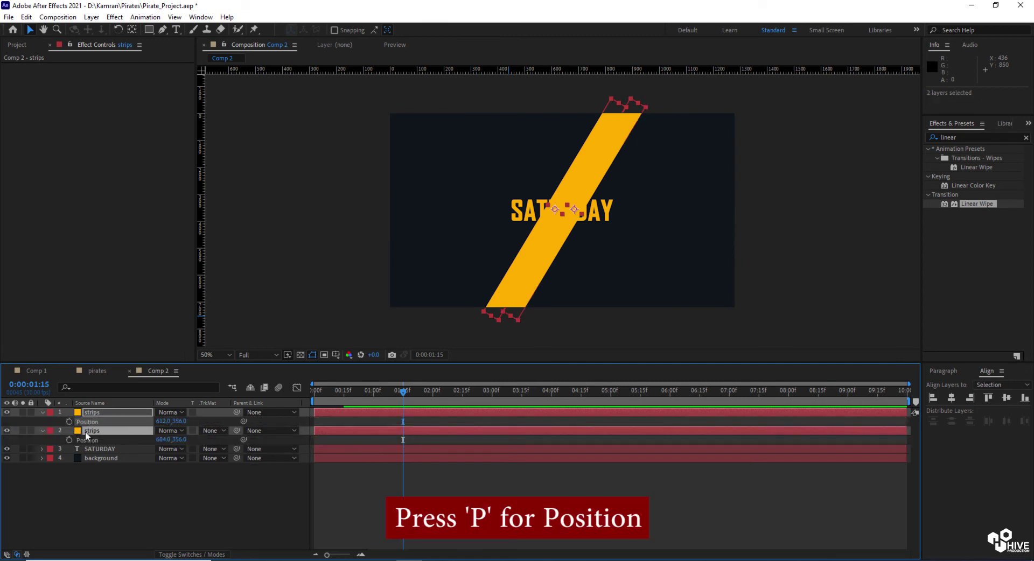
left_click(69, 440)
Step: At 0:00:01:00, move the original strips layer beyond the frame's right edge, to X position about 1540
left_click(32, 384)
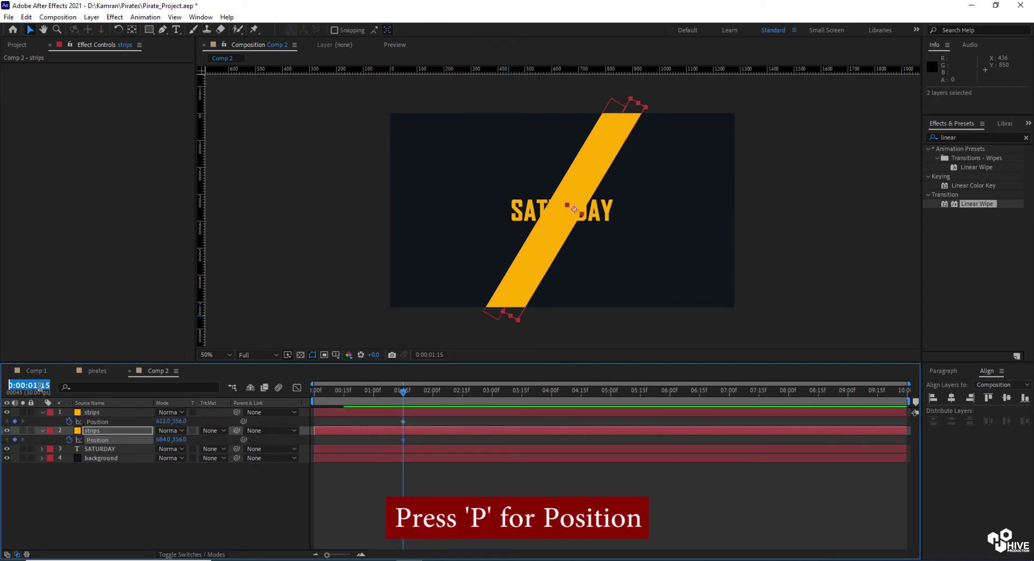
key("BackSpace")
key("BackSpace")
type("0")
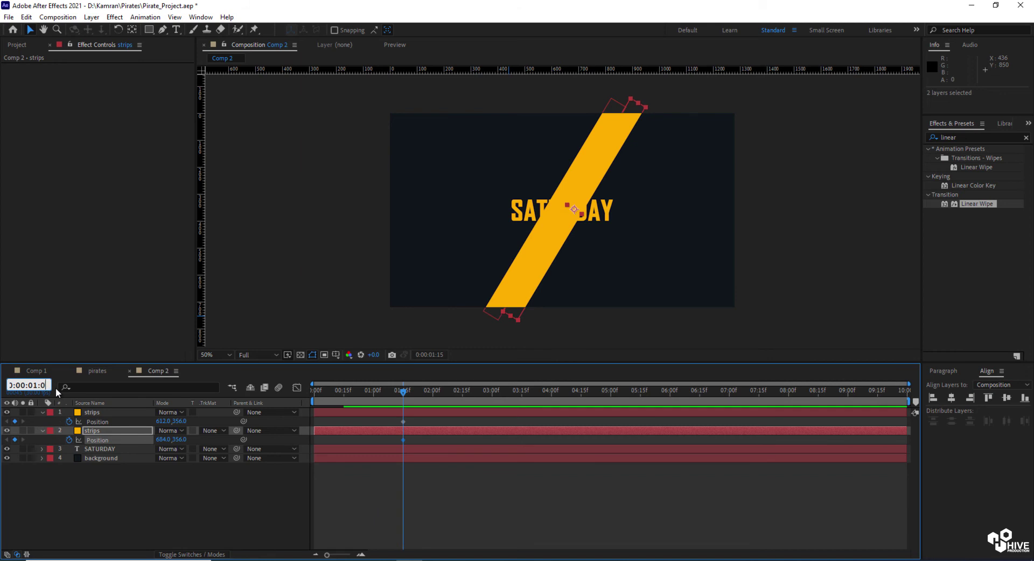
type("0")
key("Return")
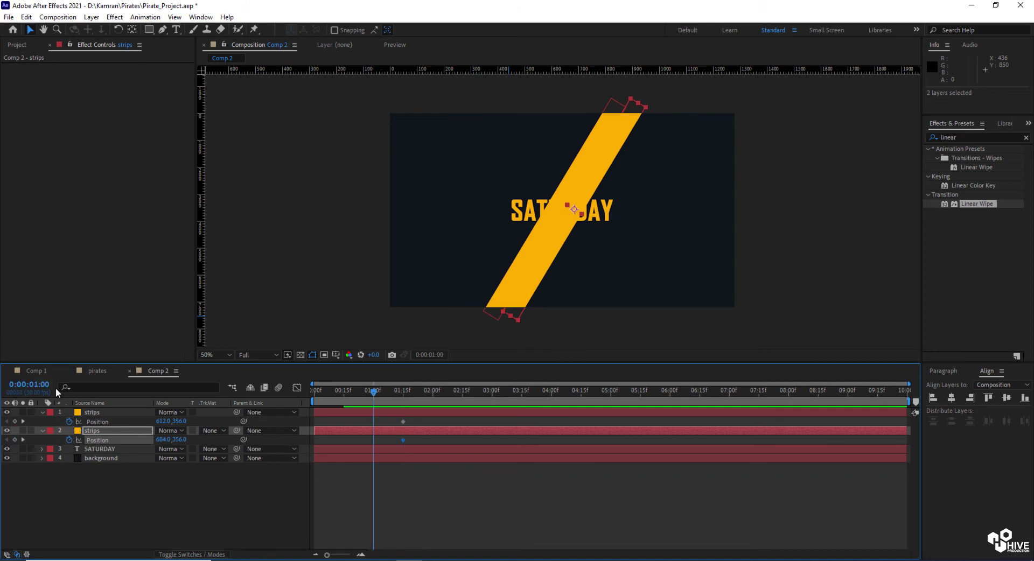
left_click(203, 502)
left_click_drag(164, 440, 628, 442)
Step: At 0:00:01:00, move the duplicated strips layer beyond the frame's left edge, to X position about -253
left_click(163, 421)
type("385")
key("Return")
left_click_drag(164, 421, 63, 416)
left_click_drag(162, 423, 85, 433)
left_click_drag(168, 425, 138, 423)
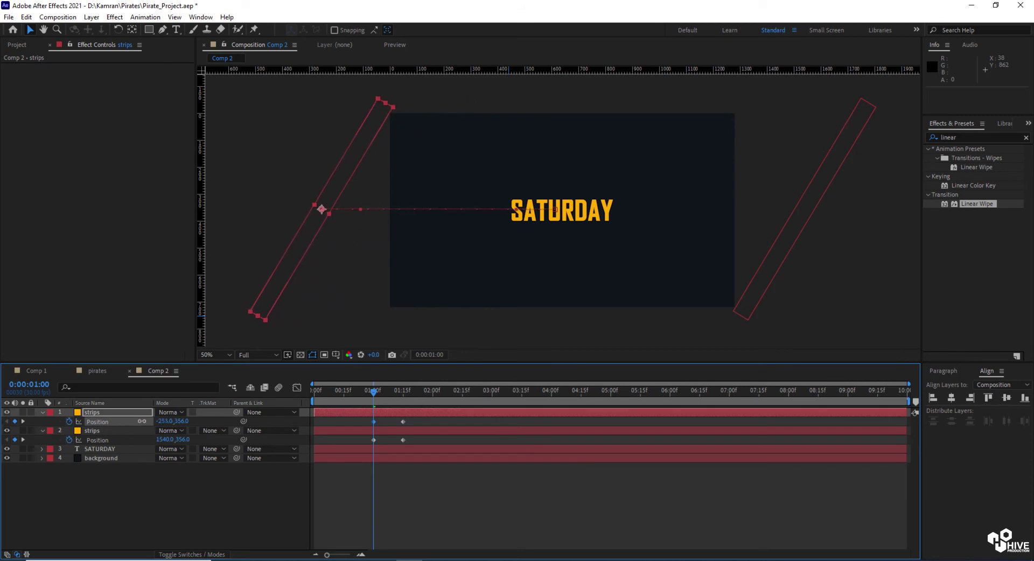
Step: At 0:00:01:25, move the original strip off the frame's right side to X about 1588 and the duplicate off the left side
left_click_drag(382, 394, 401, 413)
left_click(29, 384)
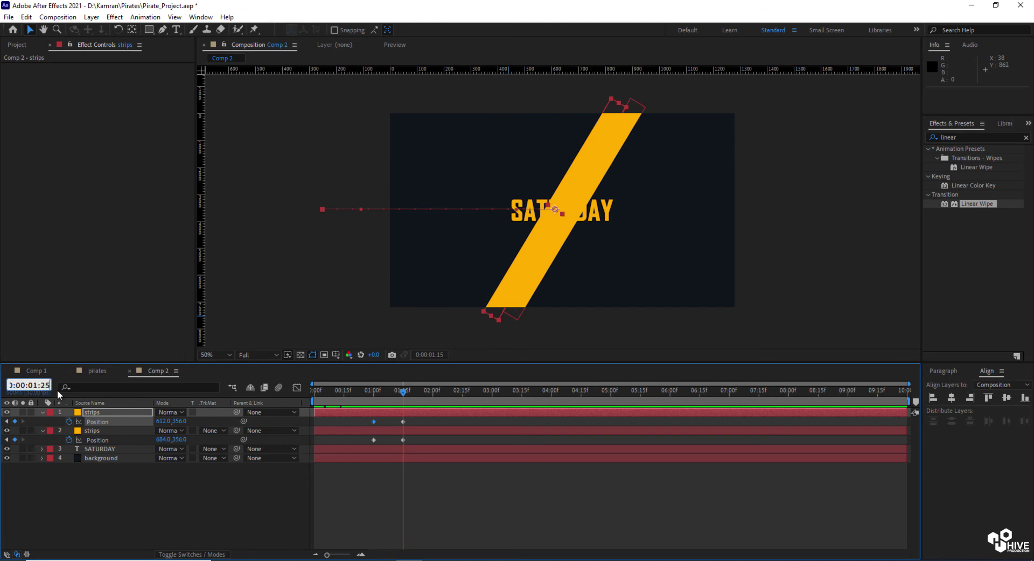
key("Return")
left_click_drag(167, 440, 688, 478)
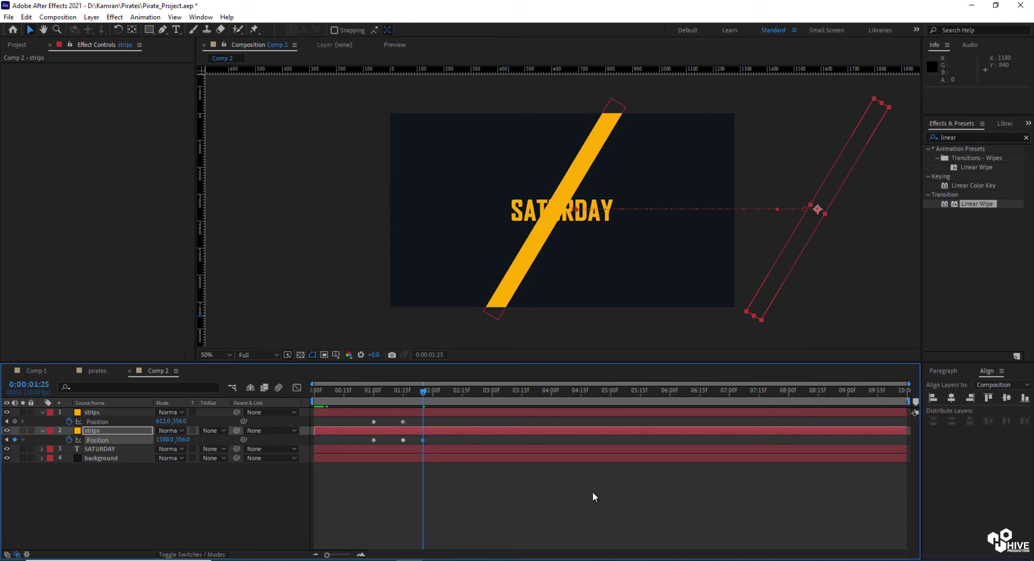
left_click_drag(159, 421, 512, 317)
left_click_drag(163, 421, 77, 431)
left_click_drag(159, 426, 85, 428)
Step: Split the SATURDAY layer at 0:00:01:15 and delete the portion after the split
left_click_drag(423, 395, 402, 431)
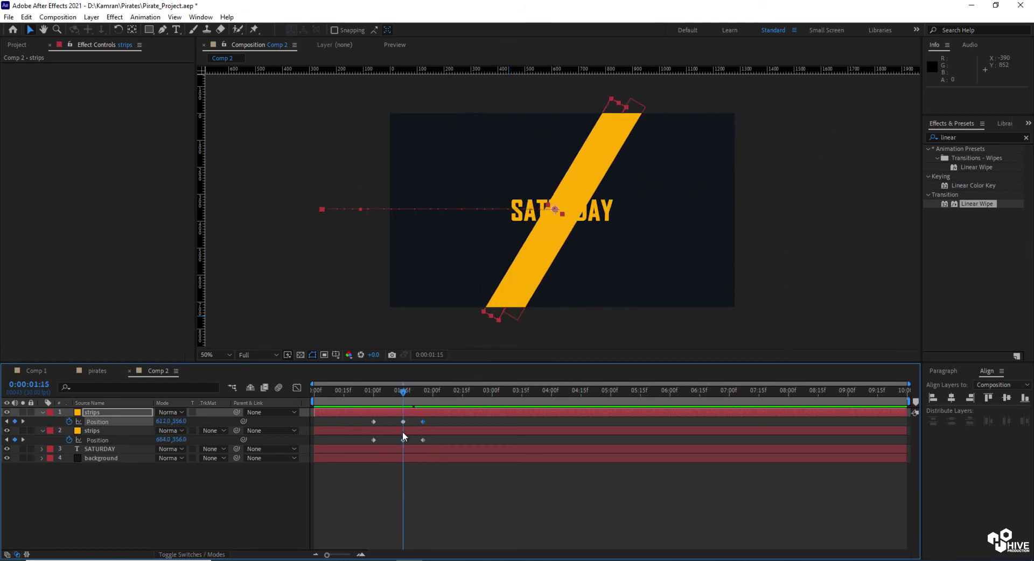
left_click(164, 464)
left_click(102, 449)
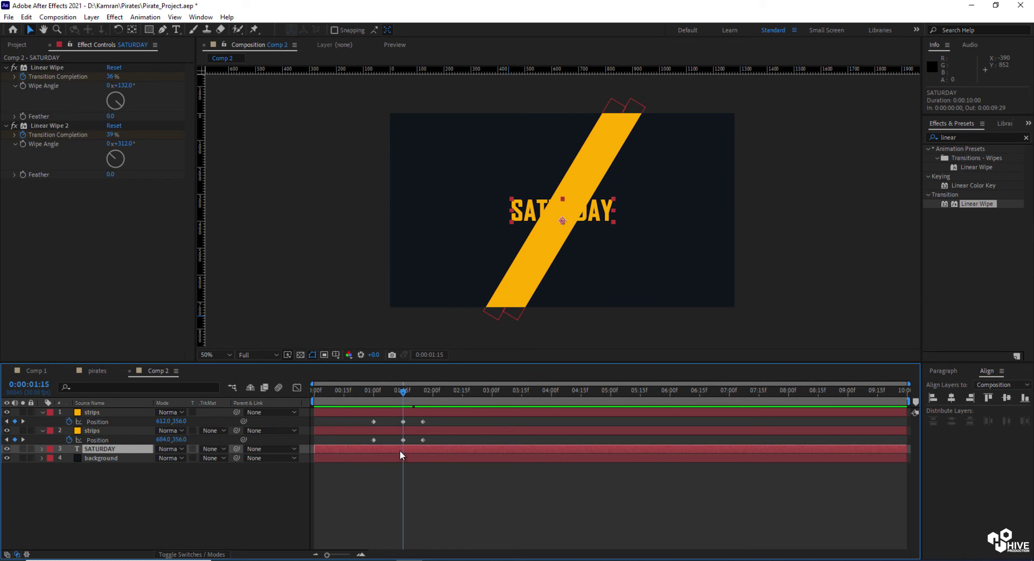
left_click(26, 17)
left_click(70, 167)
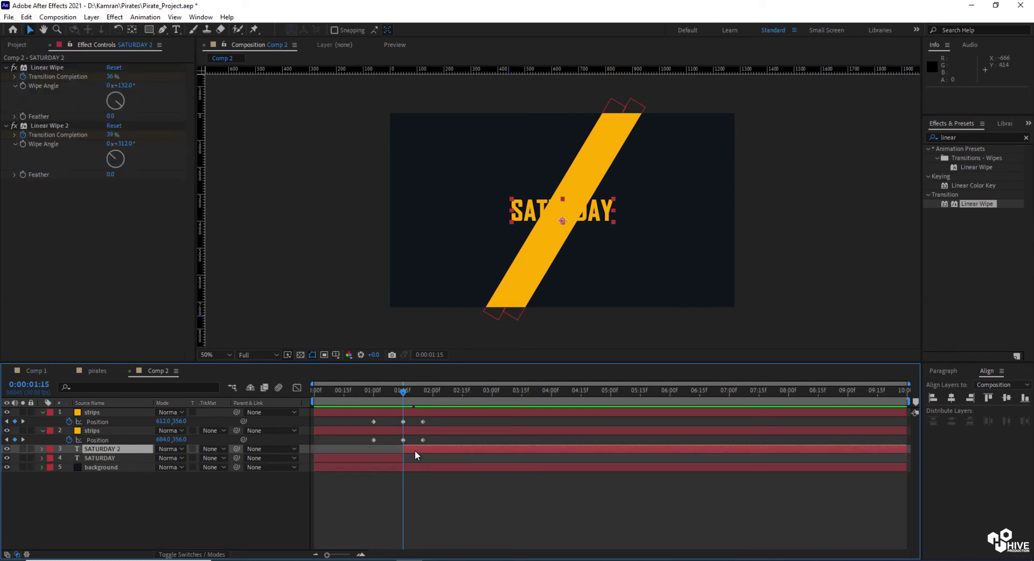
key("Delete")
Step: At 0:00:01:00, draw a rectangular mask around the SATURDAY text and keyframe its Mask Path
left_click_drag(402, 388, 373, 396)
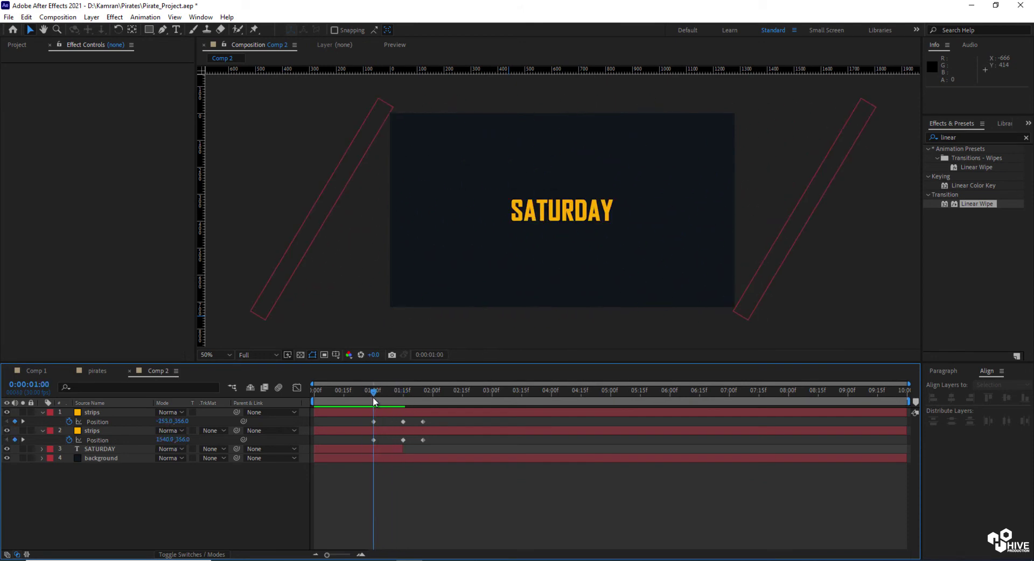
left_click(386, 448)
key("period")
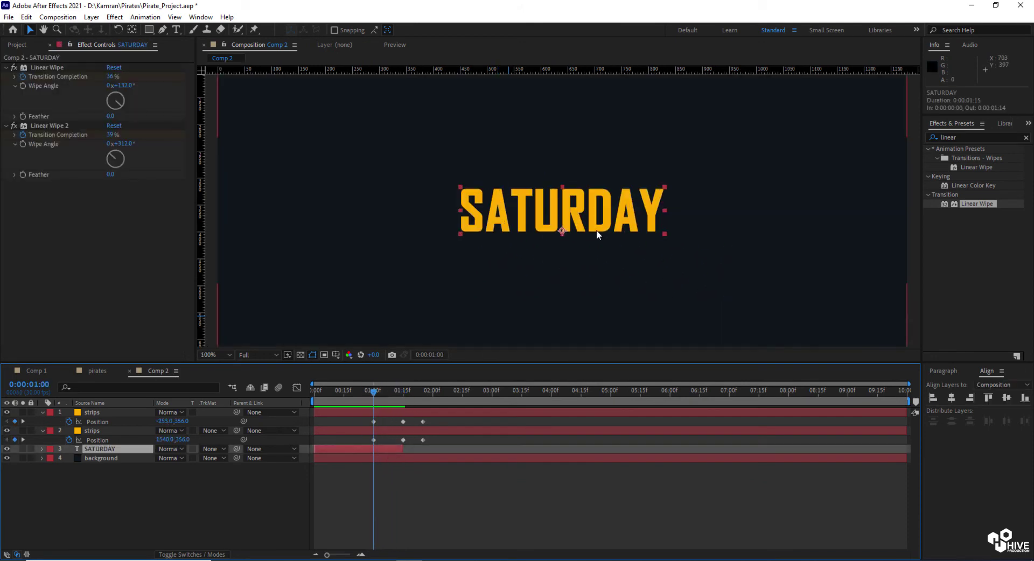
left_click(151, 30)
mouse_move(448, 177)
left_mouse_down()
mouse_move(590, 226)
mouse_move(670, 237)
left_mouse_up()
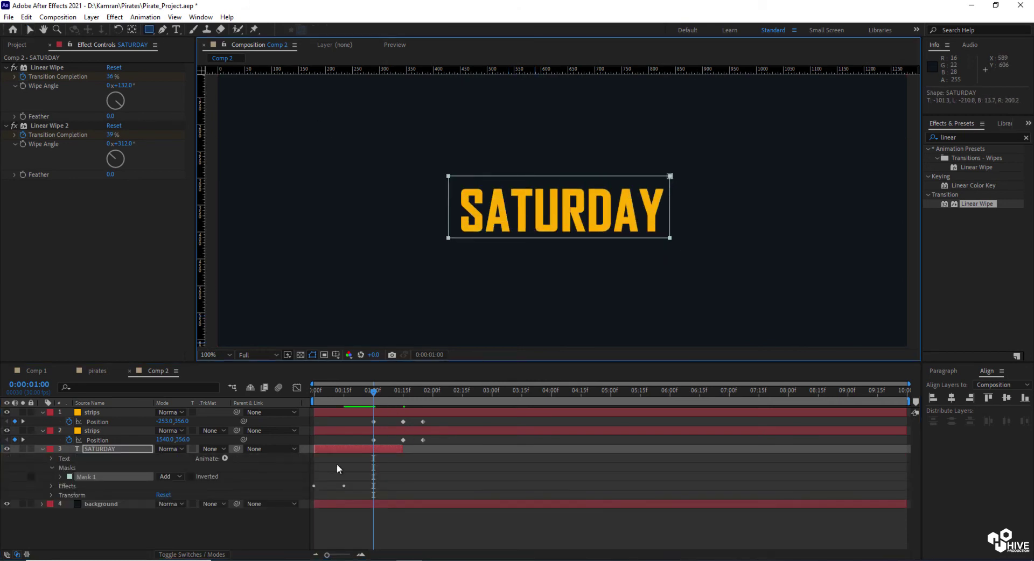
key("m")
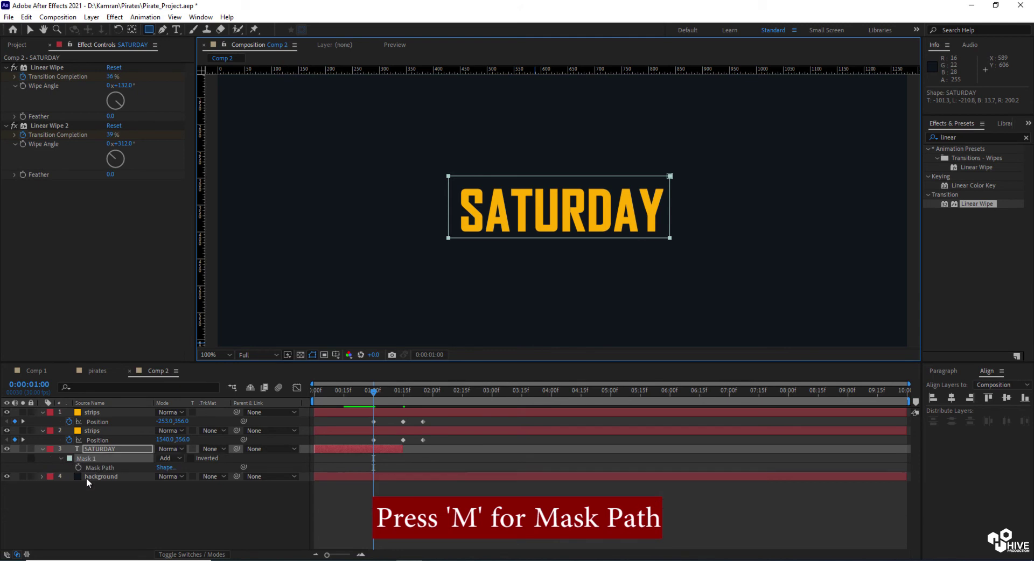
left_click(80, 468)
Step: Add a Mask Path keyframe at 0:00:01:11, and at 0:00:01:12 move the lower-right and upper-left mask corners inward along the strips
left_click_drag(376, 391, 398, 394)
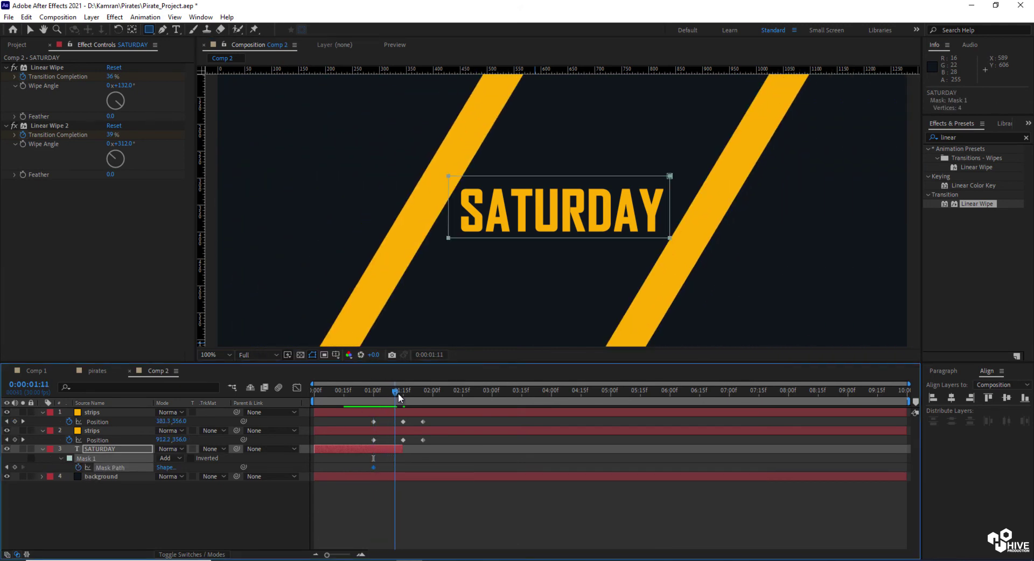
left_click(15, 466)
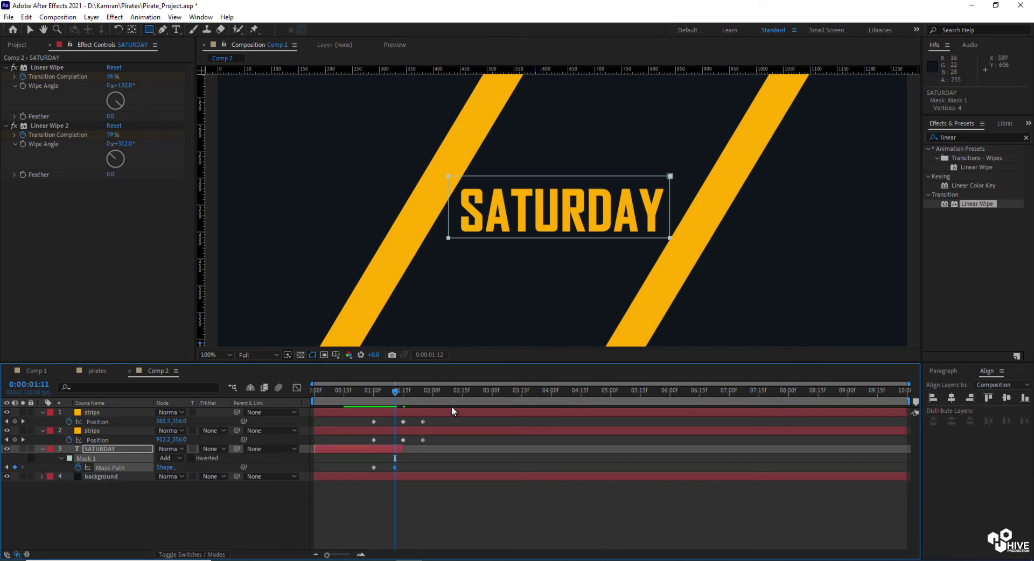
key("Page_Down")
left_click(30, 30)
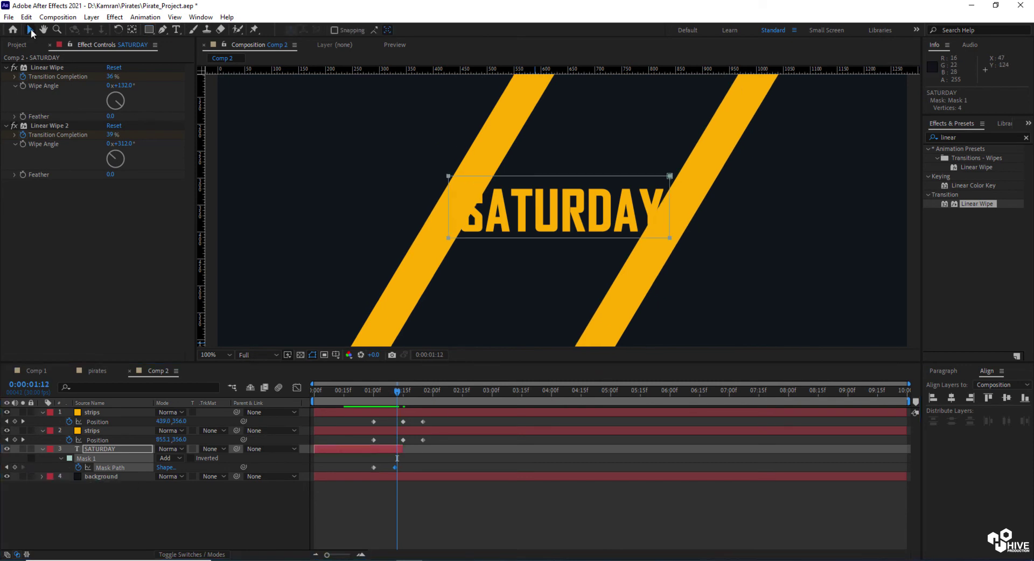
left_click(666, 257)
left_click_drag(669, 238, 652, 235)
left_click_drag(448, 176, 473, 177)
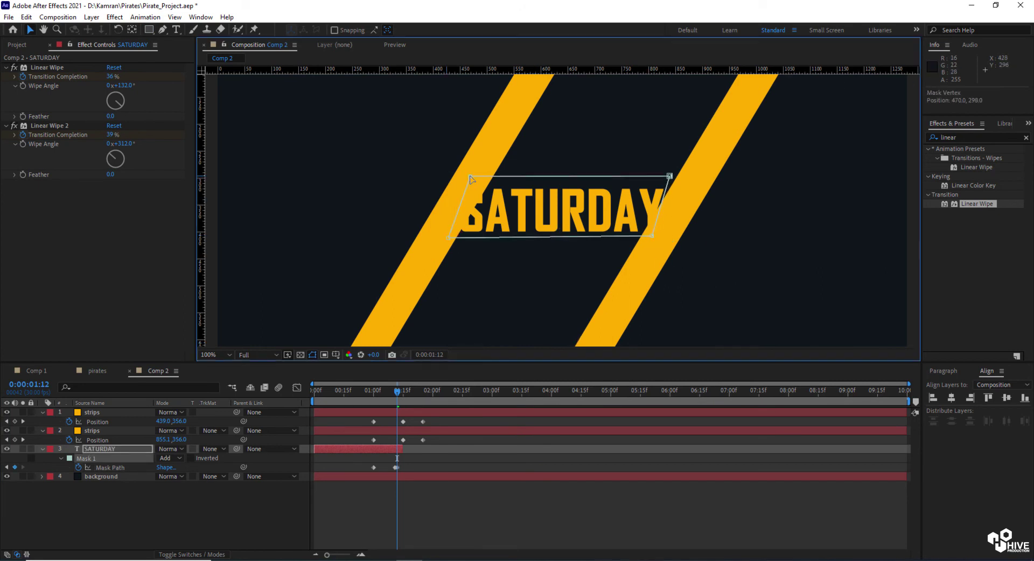
Step: At 0:00:01:13, move all four SATURDAY mask corners inward so the mask's slanted sides follow the two closing strips
key("Page_Down")
left_click_drag(670, 178, 658, 176)
left_click_drag(652, 237, 623, 240)
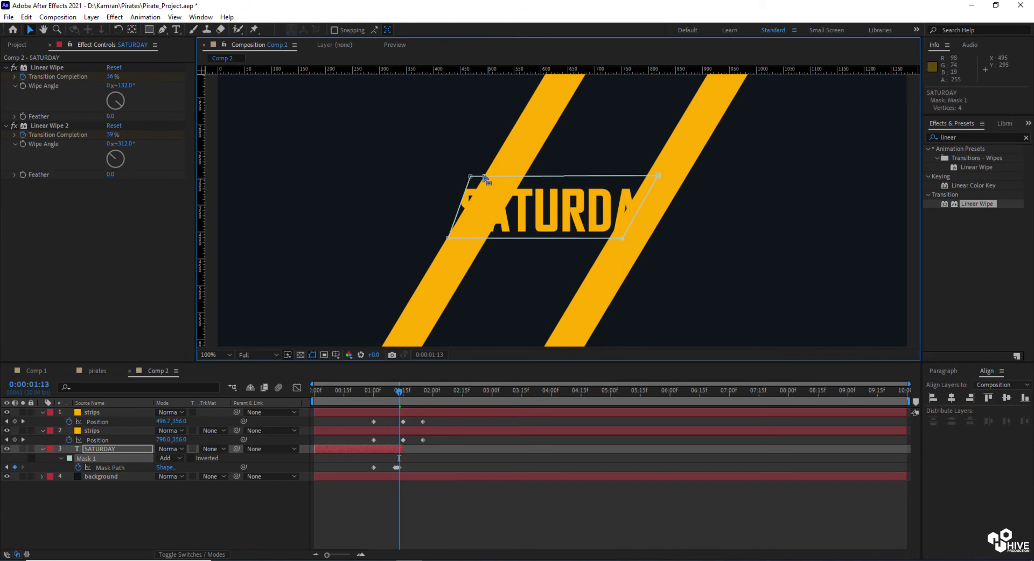
left_click_drag(471, 177, 503, 176)
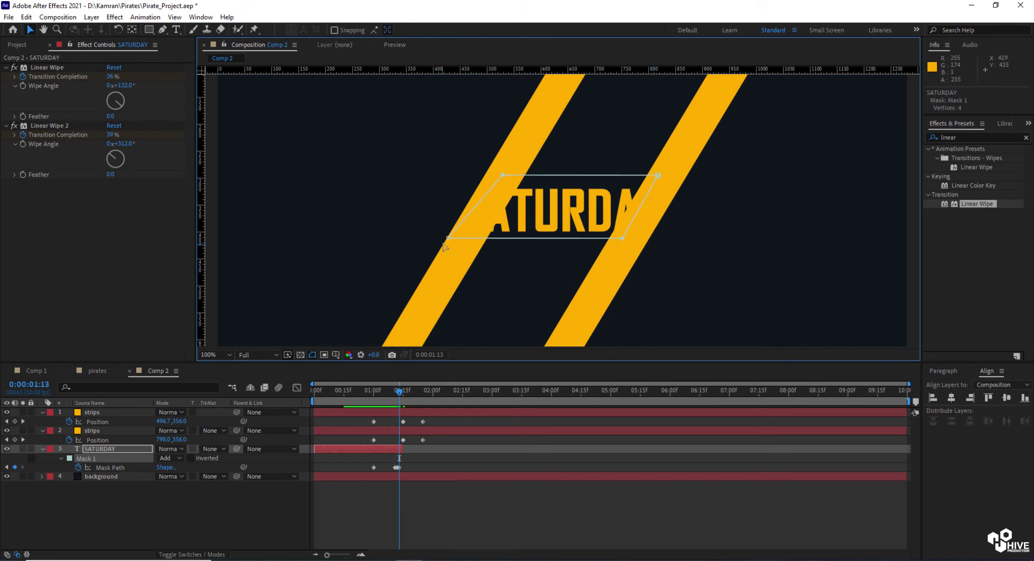
left_click_drag(450, 238, 474, 238)
Step: At 0:00:01:14, move the SATURDAY mask's upper corners and lower-left corner further inward behind the strips
key("Page_Down")
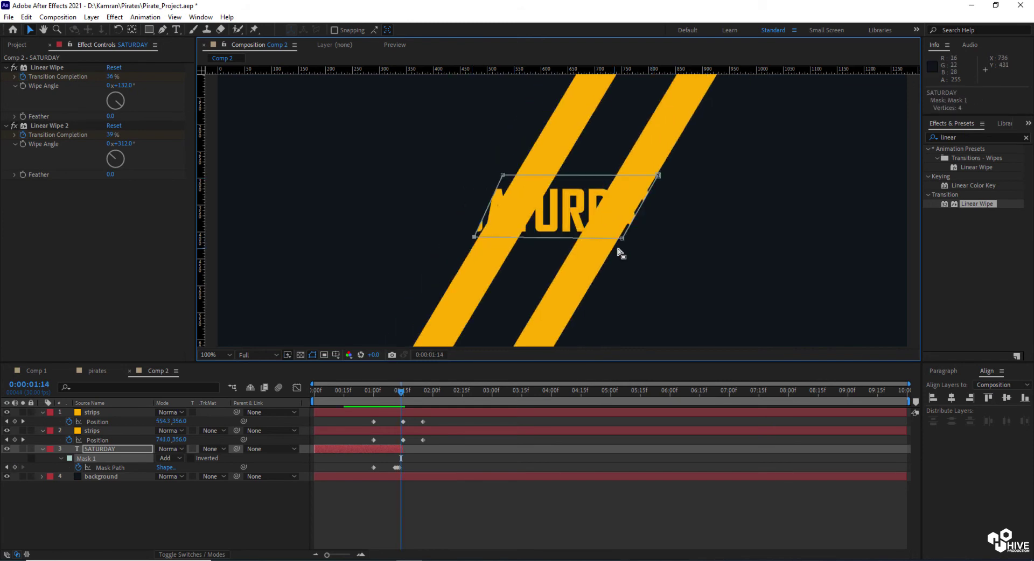
left_click_drag(658, 175, 632, 173)
left_click_drag(503, 175, 527, 173)
left_click_drag(475, 237, 501, 236)
Step: Add the mixkit pirate mirror footage to Comp 2 directly above the SATURDAY layer and shift its clip to start slightly before the composition
key("Page_Down")
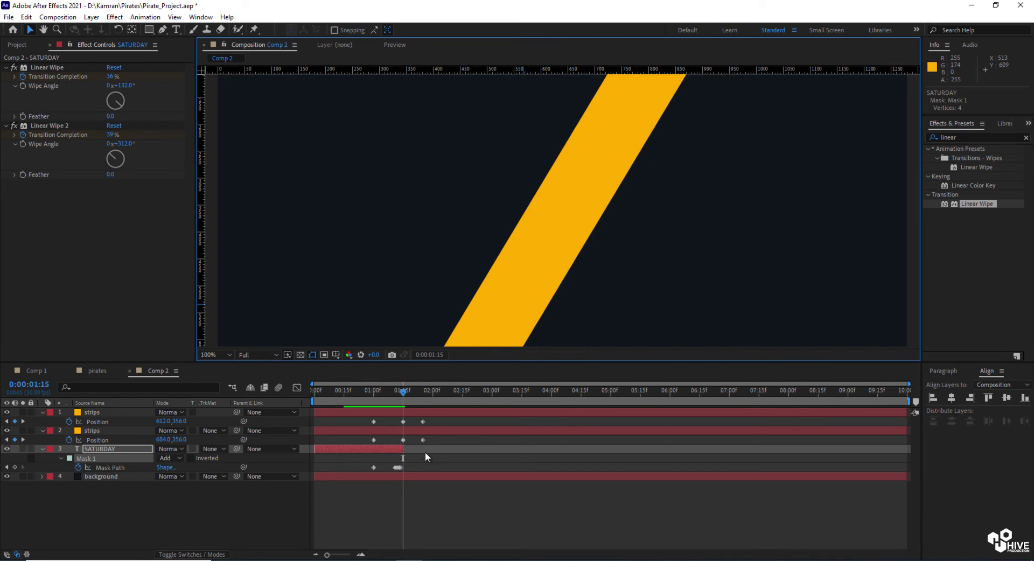
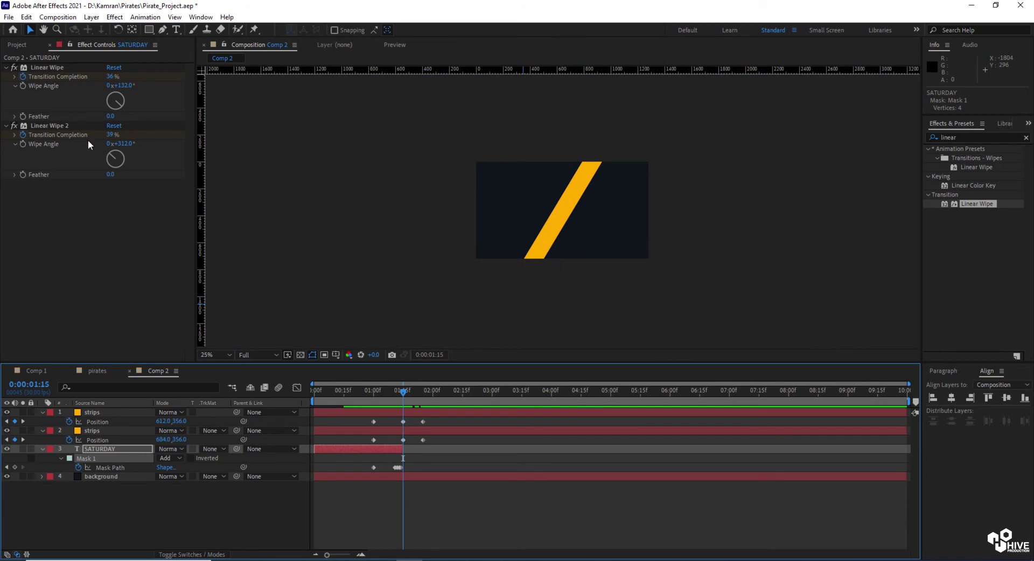
left_click(65, 248)
left_click(39, 162)
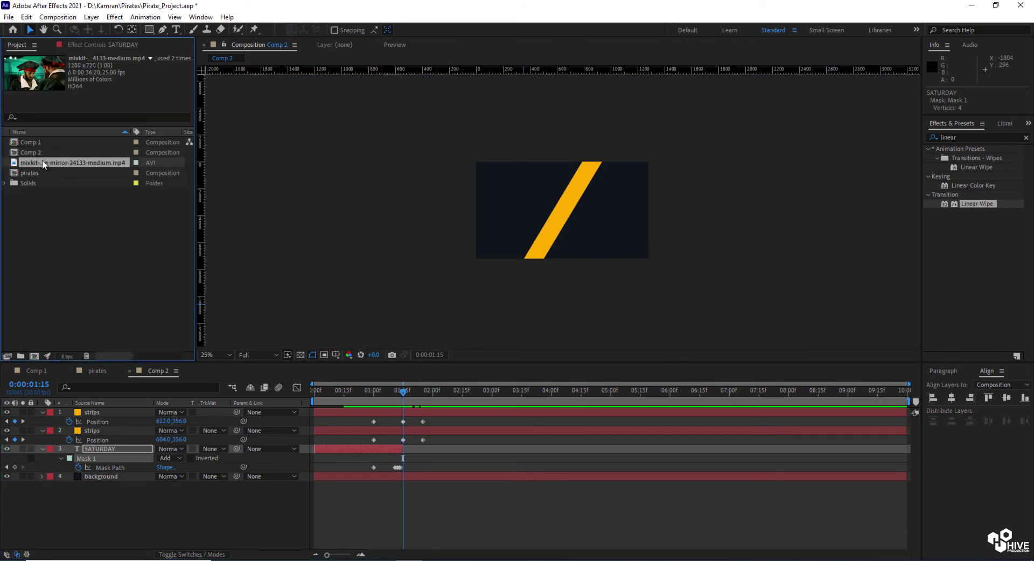
left_click_drag(46, 166, 402, 450)
left_click_drag(721, 447, 342, 450)
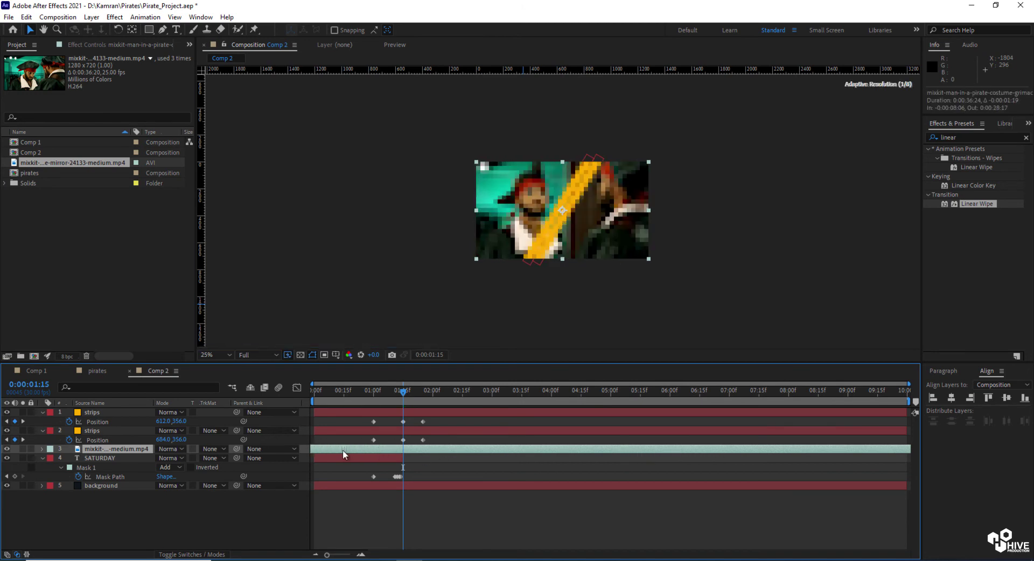
Step: Split the pirate footage layer at 0:00:01:15 and delete the portion before the split
left_click(57, 18)
key("Left")
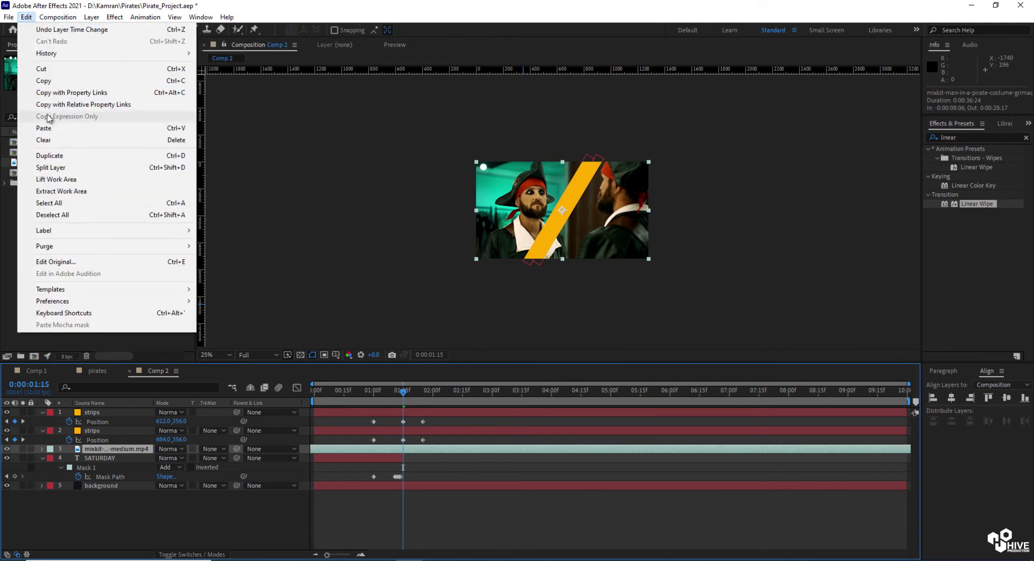
left_click(54, 162)
left_click(383, 459)
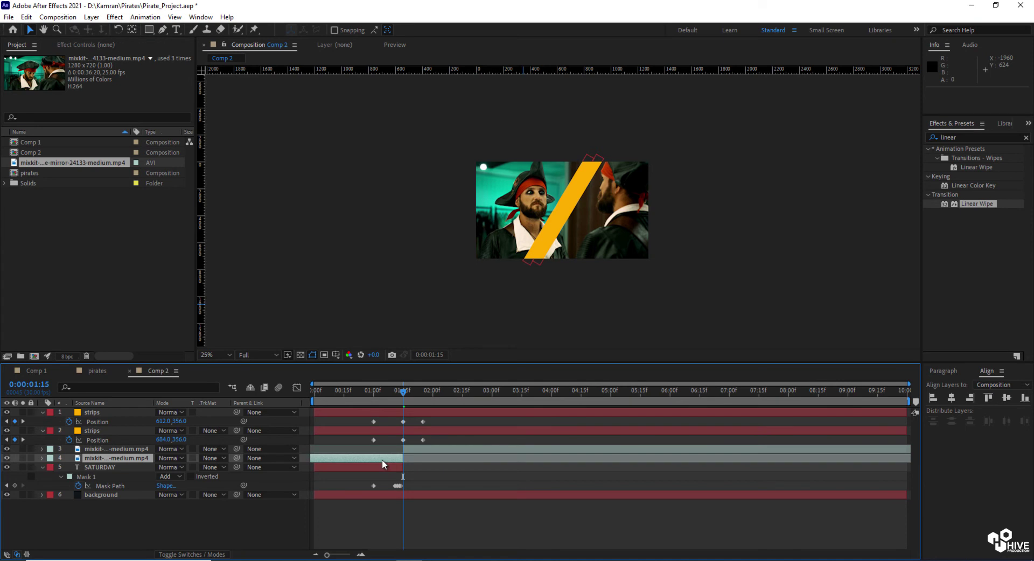
key("Delete")
Step: At 0:00:01:15, draw a narrow slanted four-point Pen mask on the footage behind the joined strips and keyframe its Mask Path
left_click(408, 447)
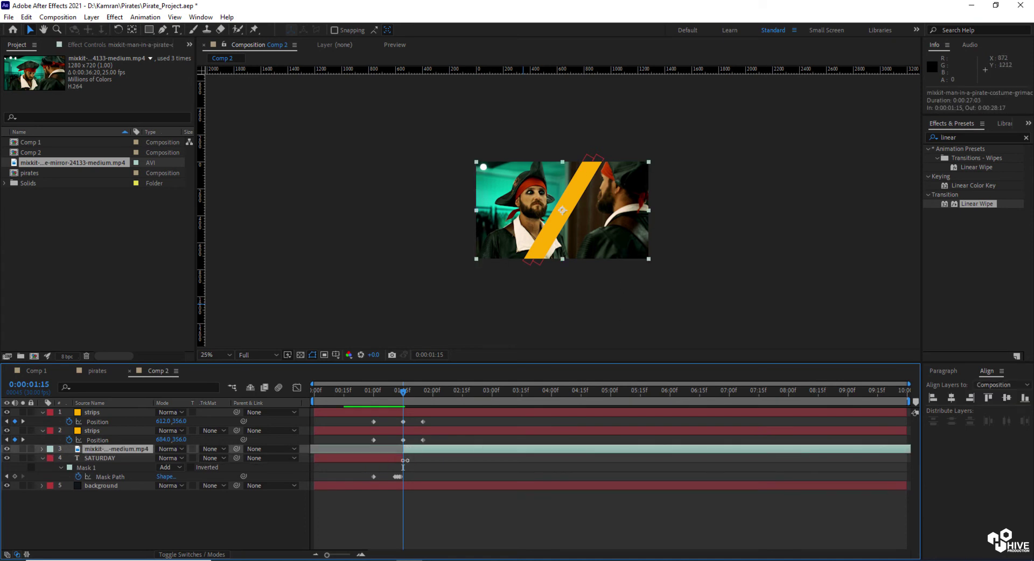
key("period")
key("period")
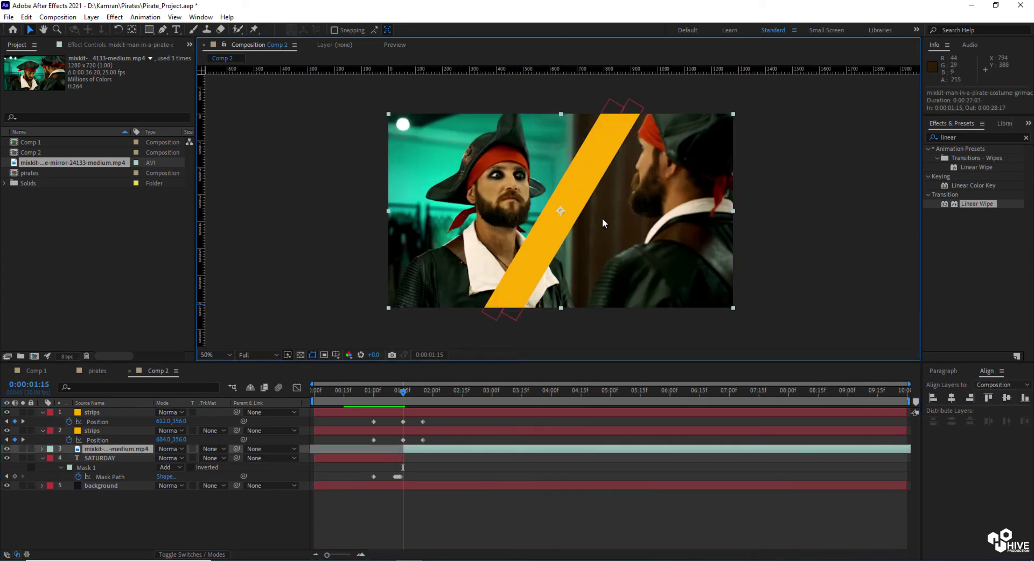
left_click(162, 29)
left_click(607, 111)
left_click(486, 312)
left_click(513, 311)
left_click(626, 111)
left_click(607, 111)
left_click(418, 448)
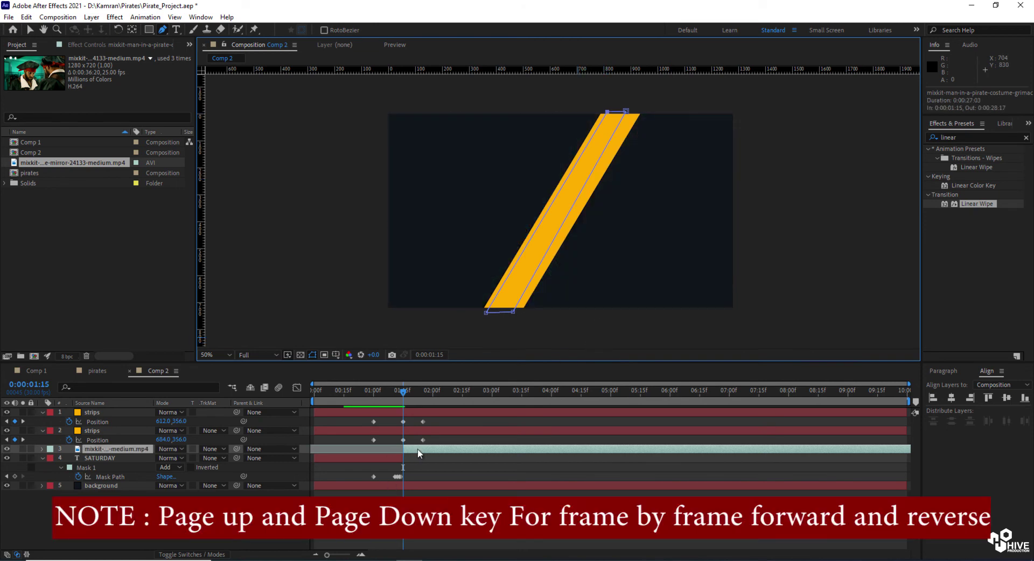
key("m")
left_click(79, 467)
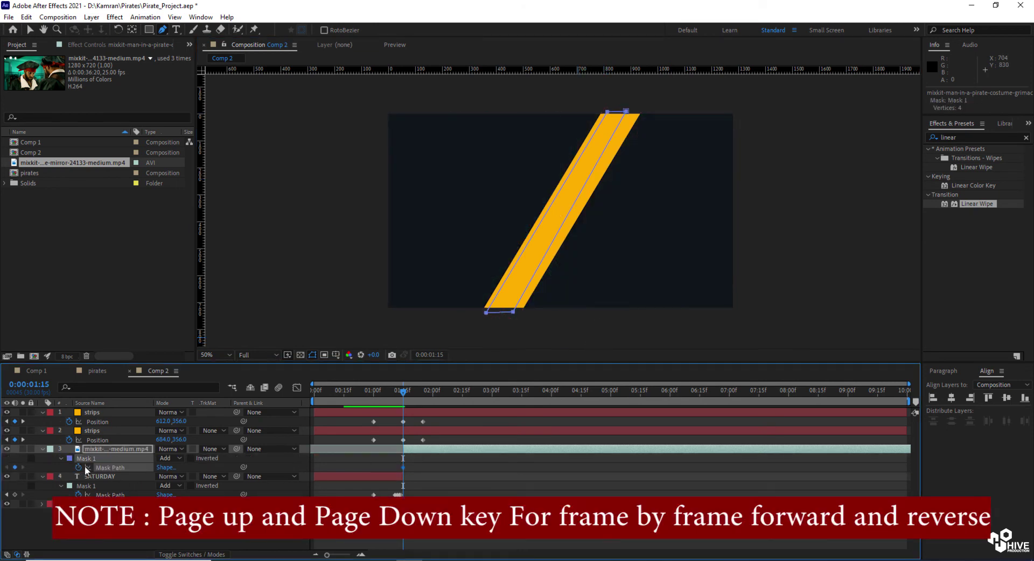
Step: At 0:00:01:16, widen the footage mask by moving its corners outward to the two separating strips
key("Page_Down")
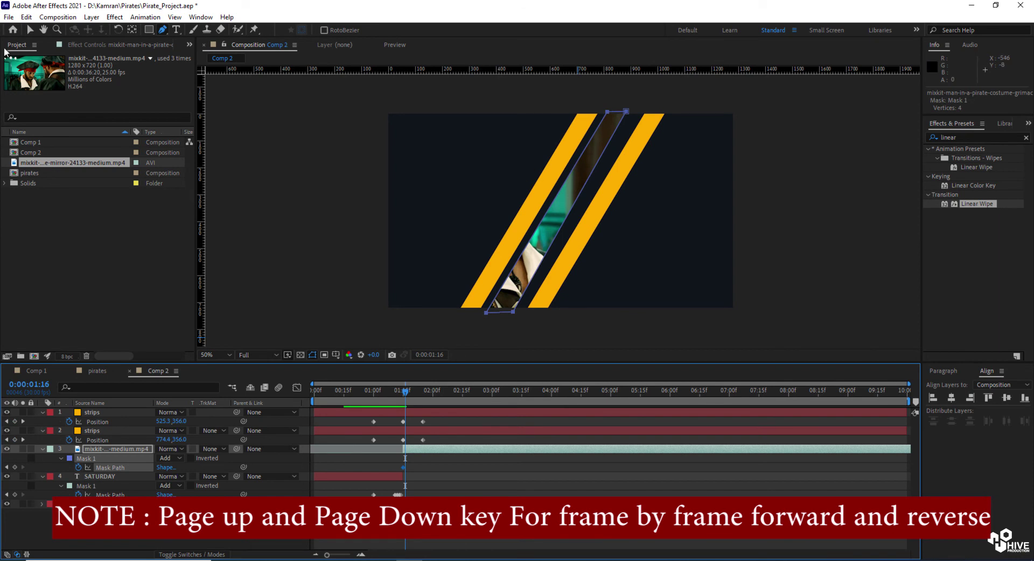
left_click(30, 29)
left_click_drag(627, 112, 650, 111)
key("ctrl+z")
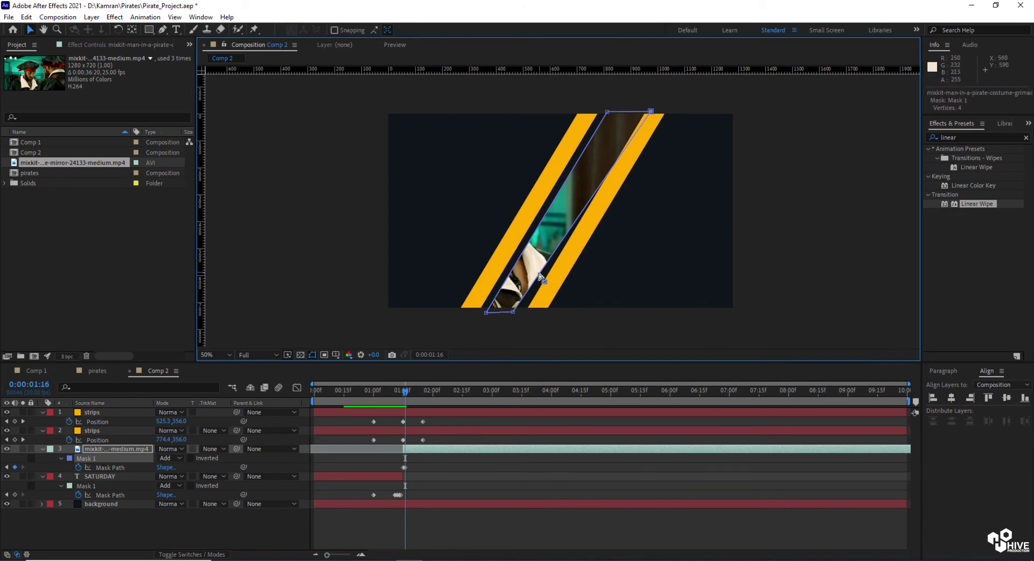
left_click_drag(514, 312, 475, 312)
left_click_drag(607, 112, 589, 112)
left_click_drag(474, 312, 470, 312)
Step: At 0:00:01:18, move the footage mask's right and left edges outward until they sit behind the strips
key("Page_Down")
key("Page_Down")
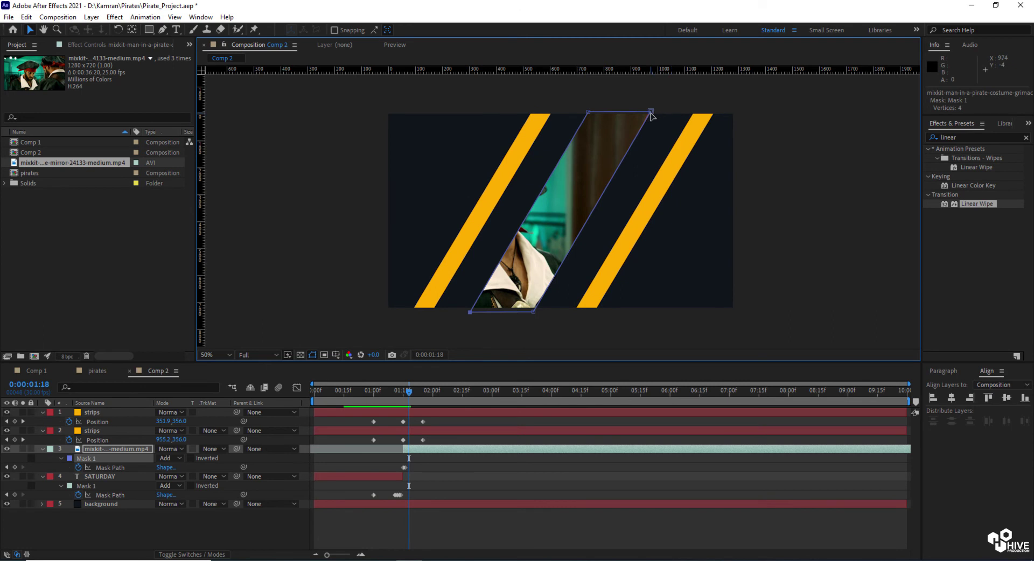
left_click(533, 311, "shift")
key("ctrl+t")
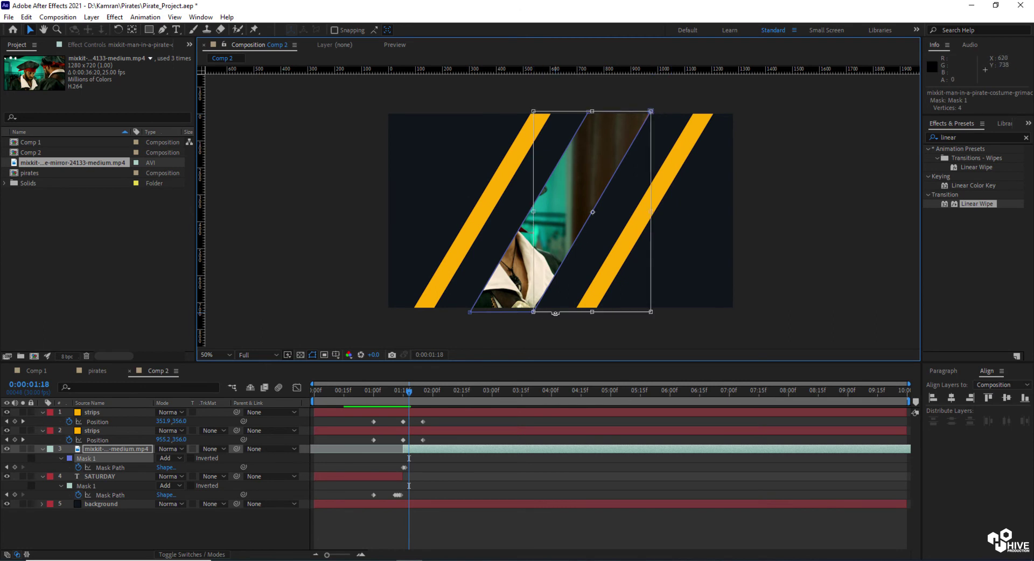
key("Return")
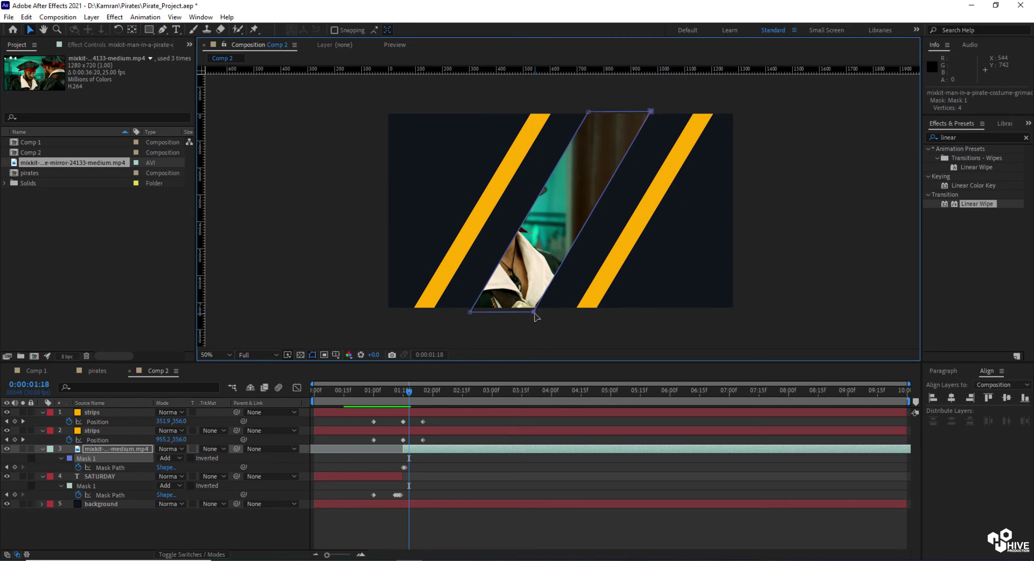
left_click_drag(534, 311, 579, 312)
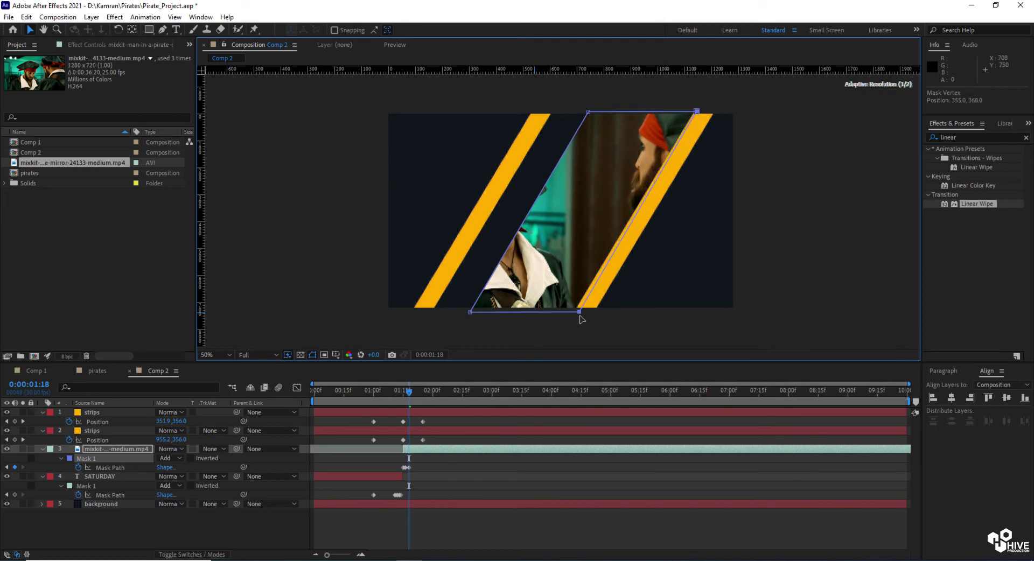
left_click_drag(470, 313, 424, 312)
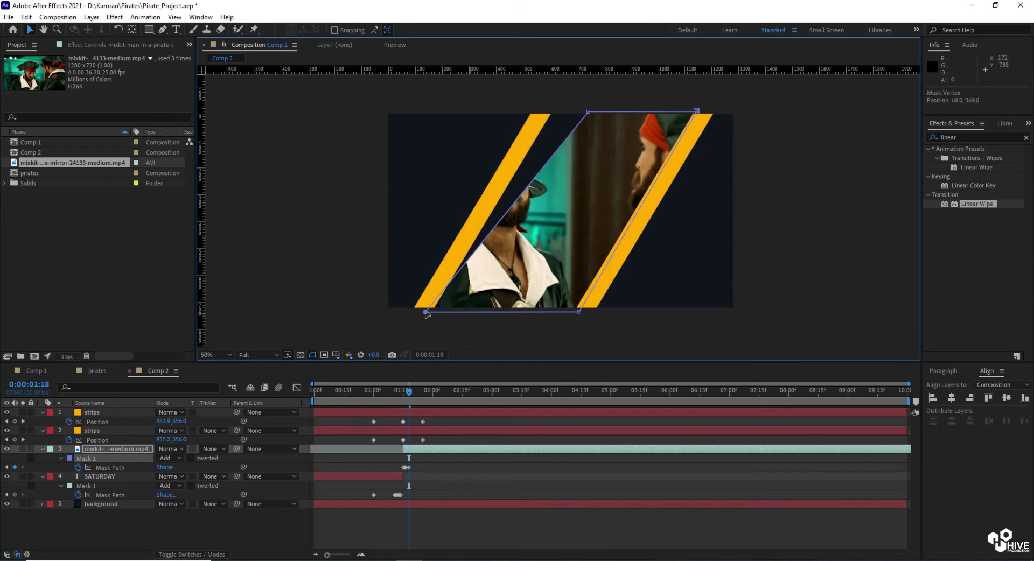
left_click_drag(587, 112, 542, 112)
Step: At 0:00:01:20, extend both slanted edges of the footage mask outward to follow the strips
key("Page_Down")
key("Page_Down")
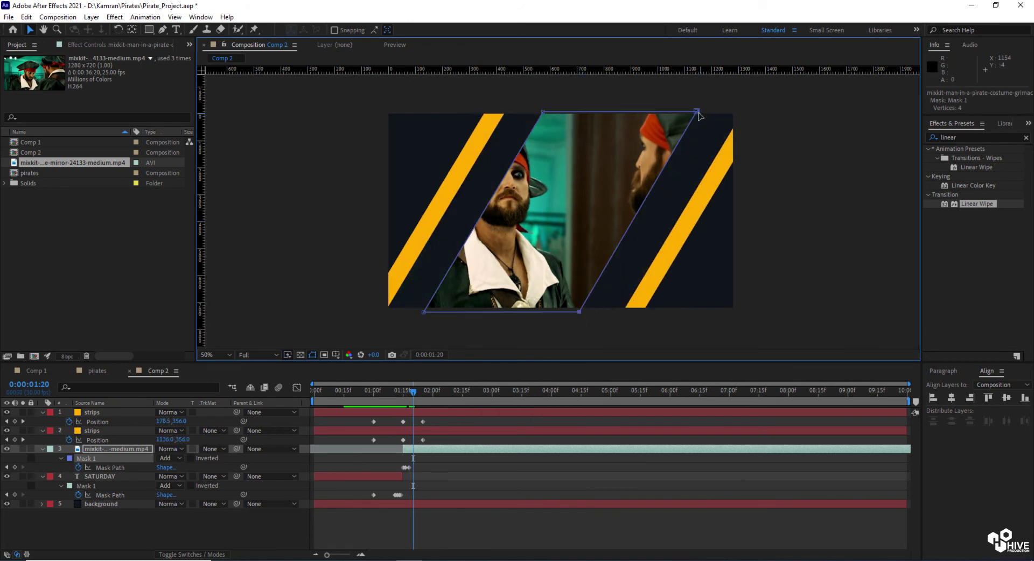
left_click_drag(697, 112, 746, 112)
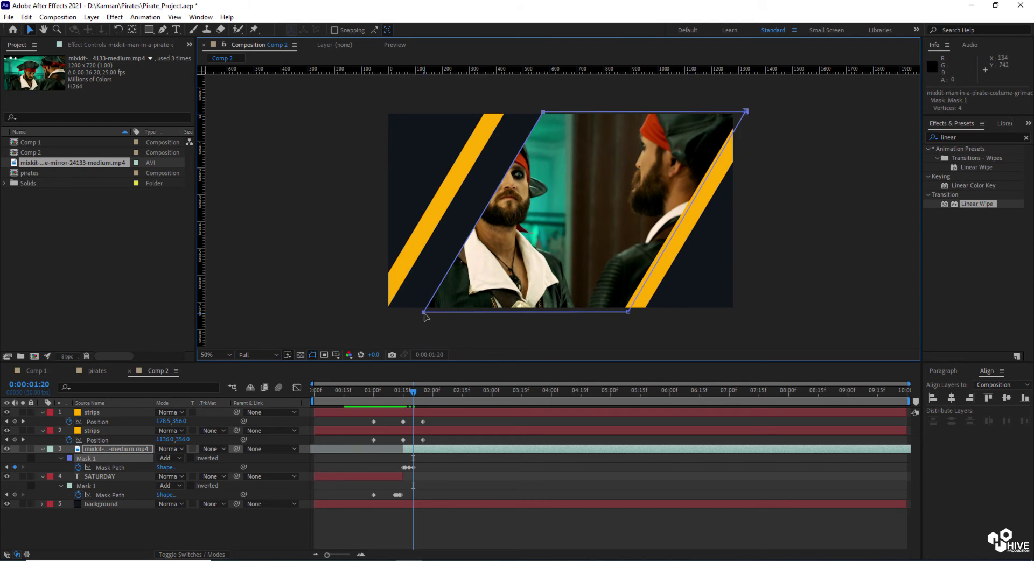
left_click_drag(423, 312, 375, 312)
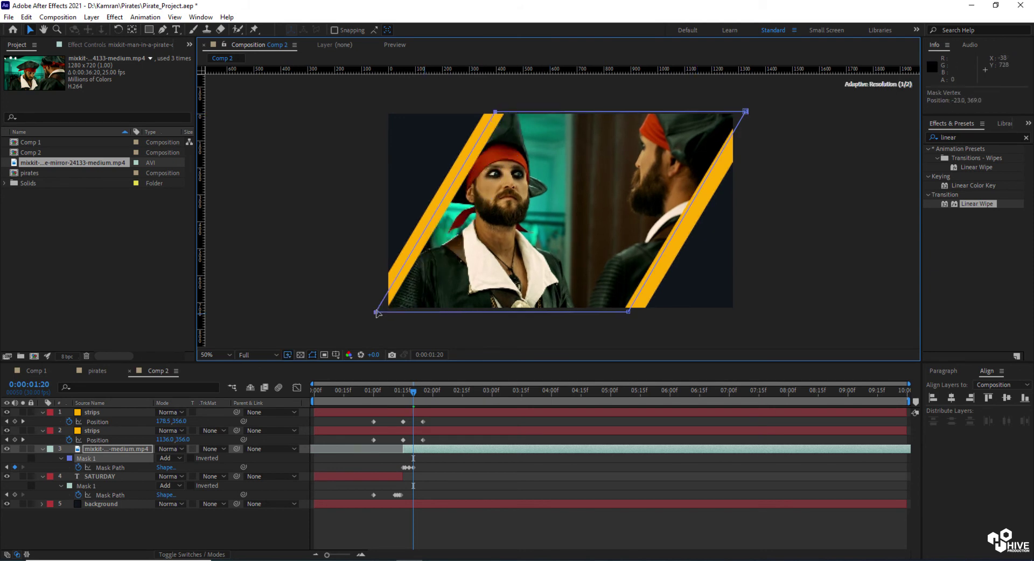
Step: At 0:00:01:22, move the footage mask's left and right edges outward to meet the departing strips
key("Page_Down")
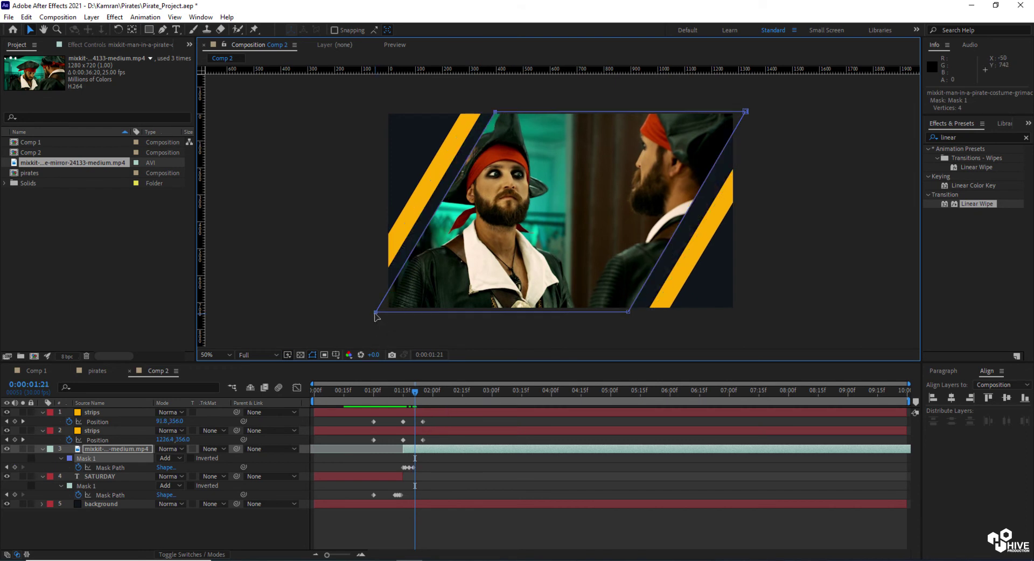
key("Page_Down")
left_click_drag(375, 312, 332, 312)
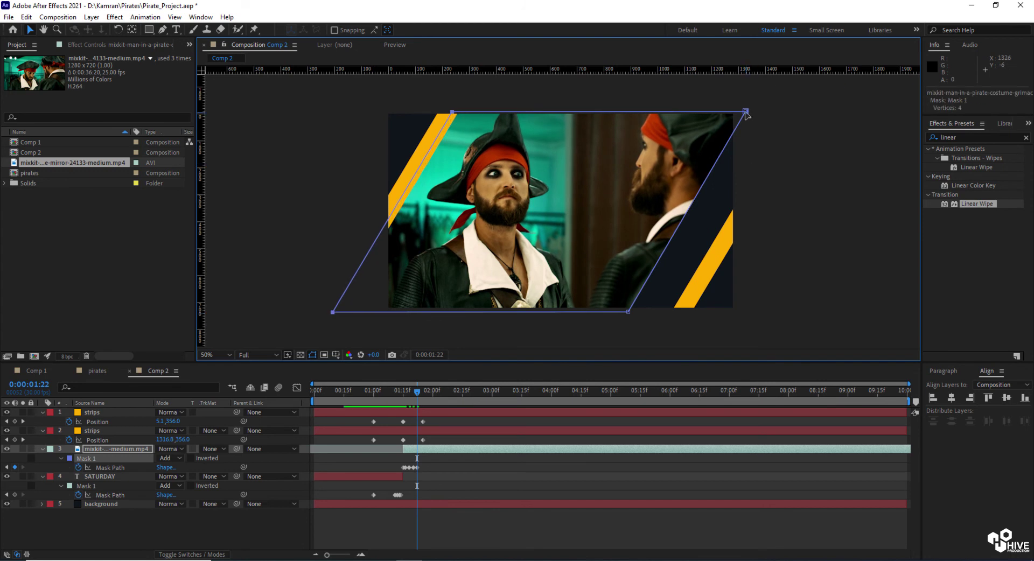
left_click_drag(629, 313, 683, 323)
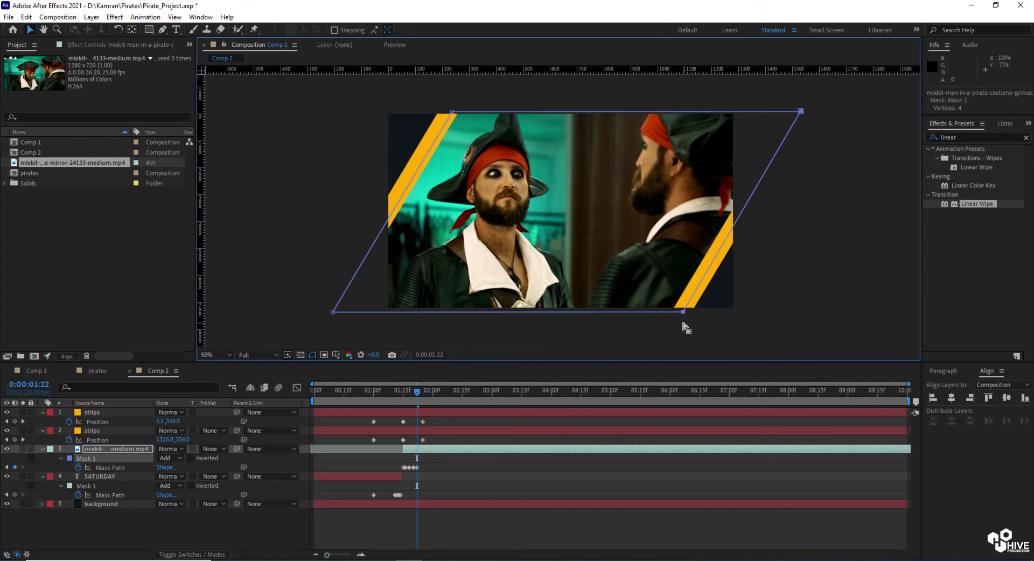
Step: At 0:00:01:24, push both footage mask edges out to the strip remnants in the frame's corners
key("Page_Down")
key("Page_Down")
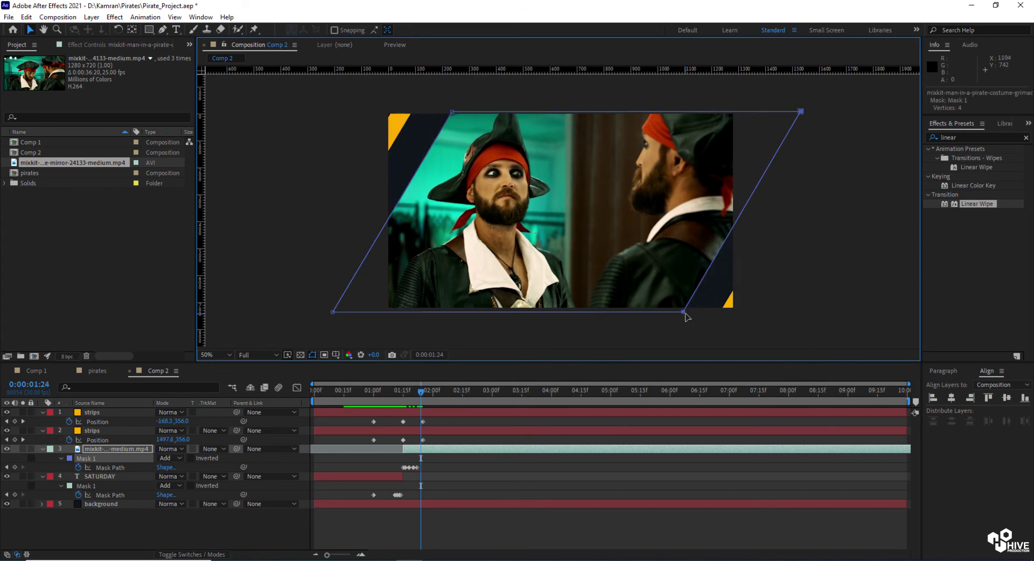
left_click_drag(683, 312, 724, 317)
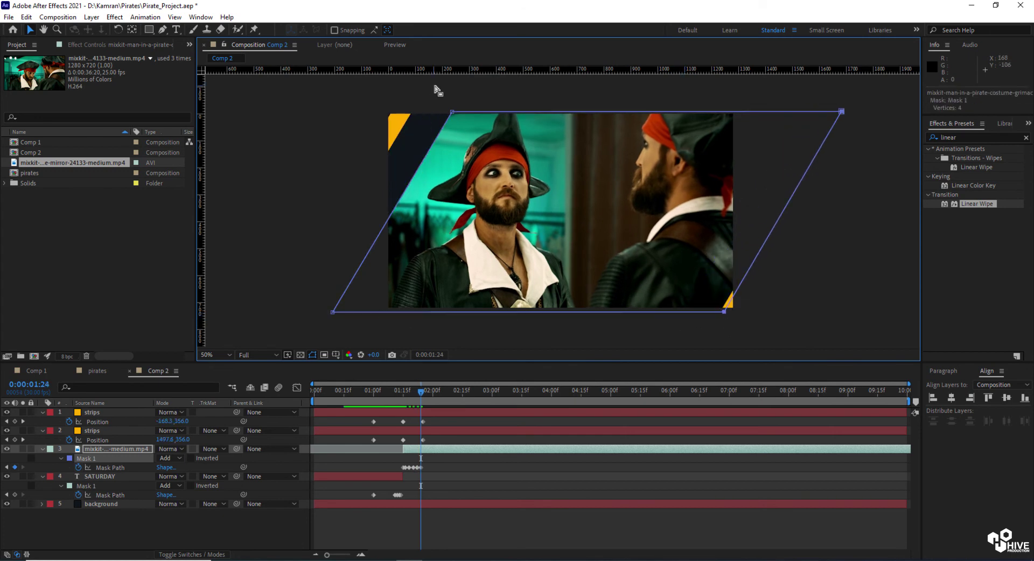
left_click(452, 113)
left_click_drag(333, 313, 284, 308)
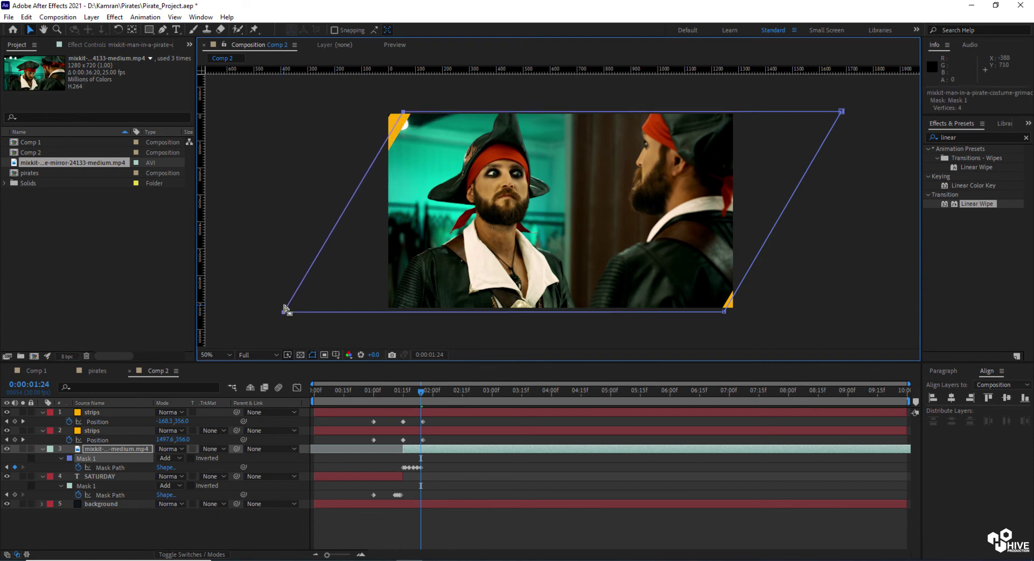
Step: At 0:00:01:25, move the footage mask's edges completely outside the frame and scrub through the reveal
key("Page_Down")
left_click_drag(404, 115, 385, 114)
left_click_drag(726, 315, 738, 318)
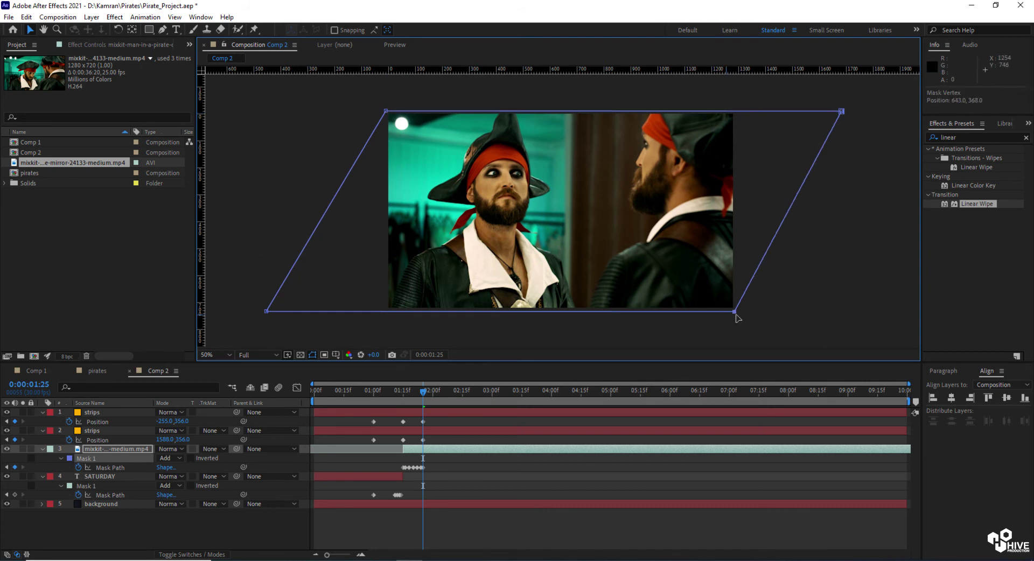
left_click(455, 458)
left_click_drag(337, 399, 423, 415)
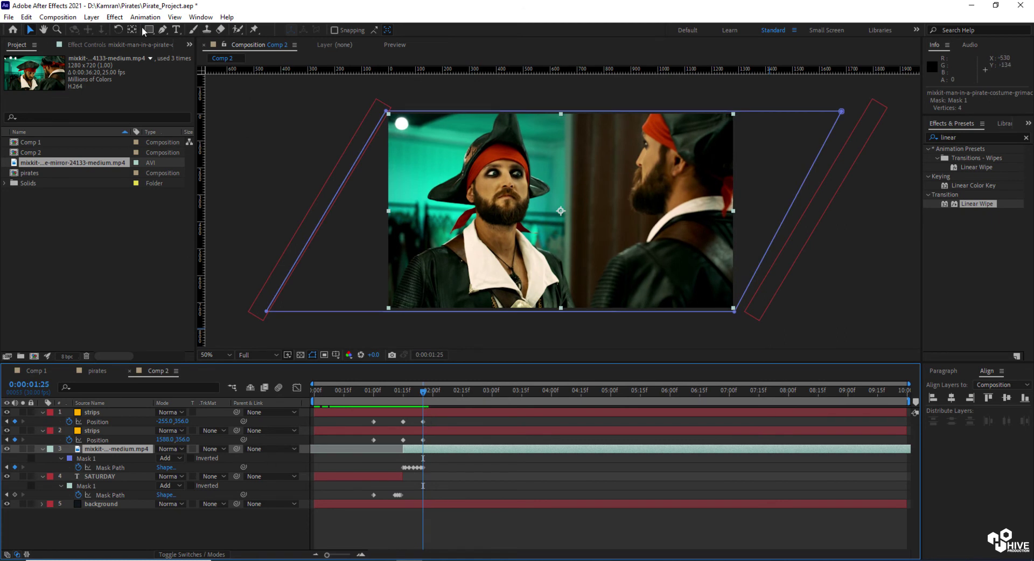
Step: Create a 1280 x 720 px solid above the footage layer in the dark background colour
right_click(269, 190)
mouse_move(280, 191)
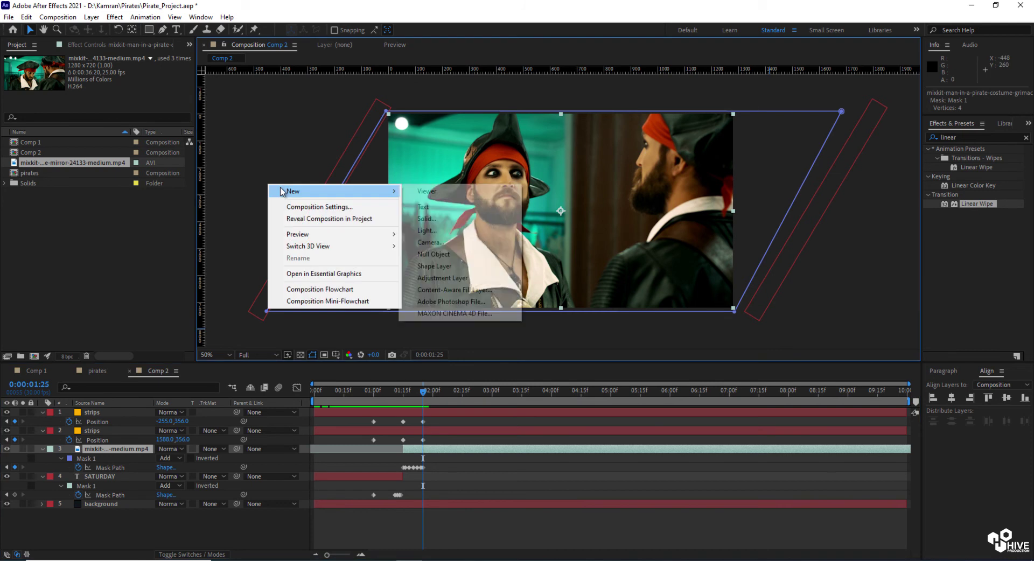
left_click(441, 224)
left_click(295, 283)
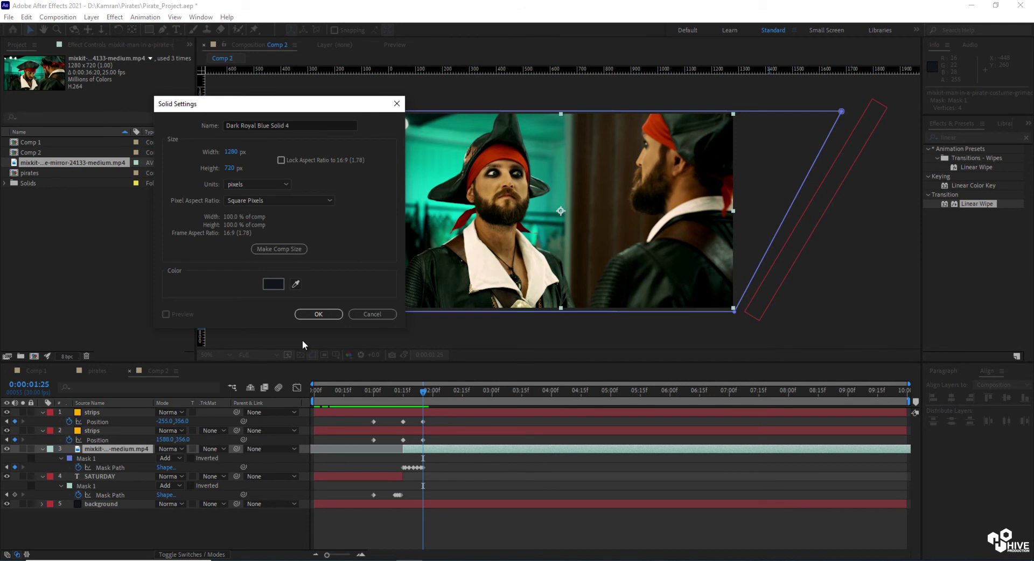
left_click(318, 314)
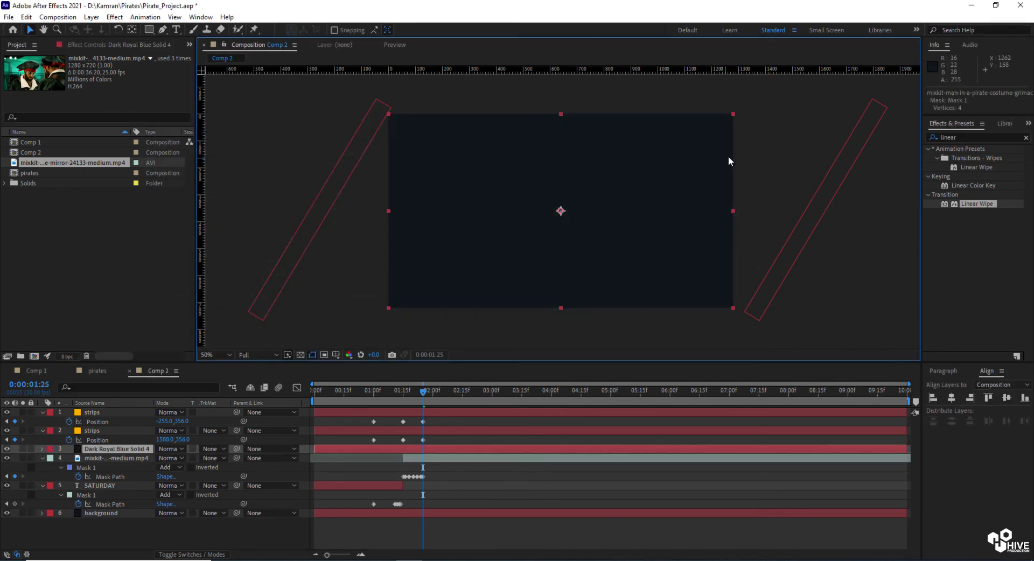
Step: Draw a four-point Pen mask on the dark solid covering the frame's right part, with a slanted left edge
left_click(162, 30)
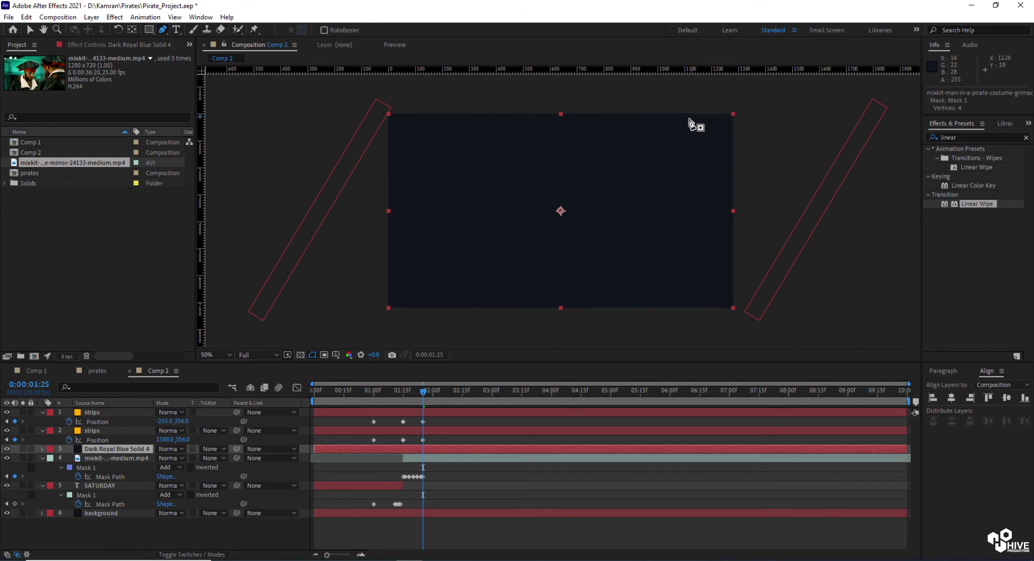
left_click(617, 112)
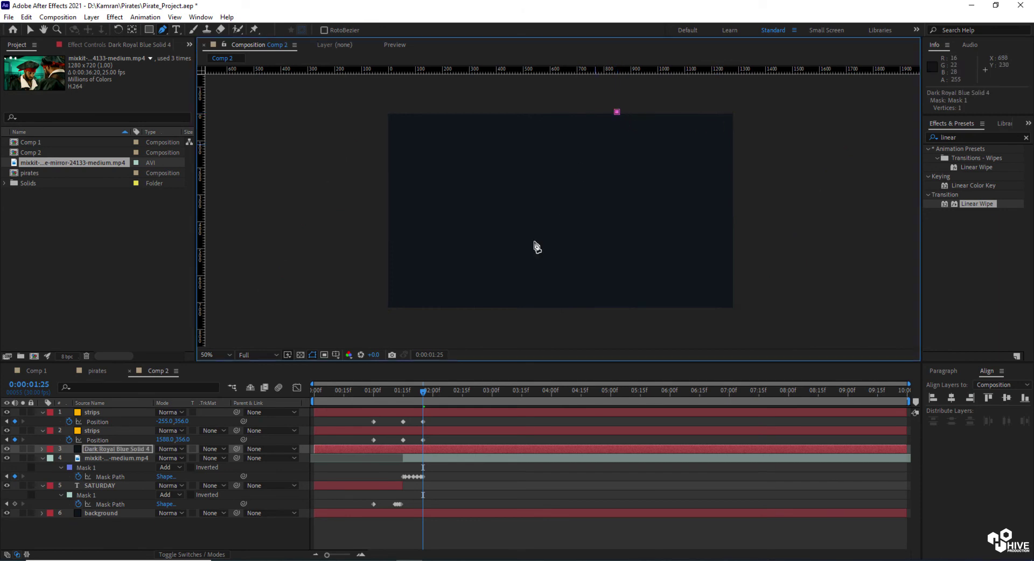
left_click(510, 310)
left_click(736, 308)
left_click(736, 111)
left_click(617, 112)
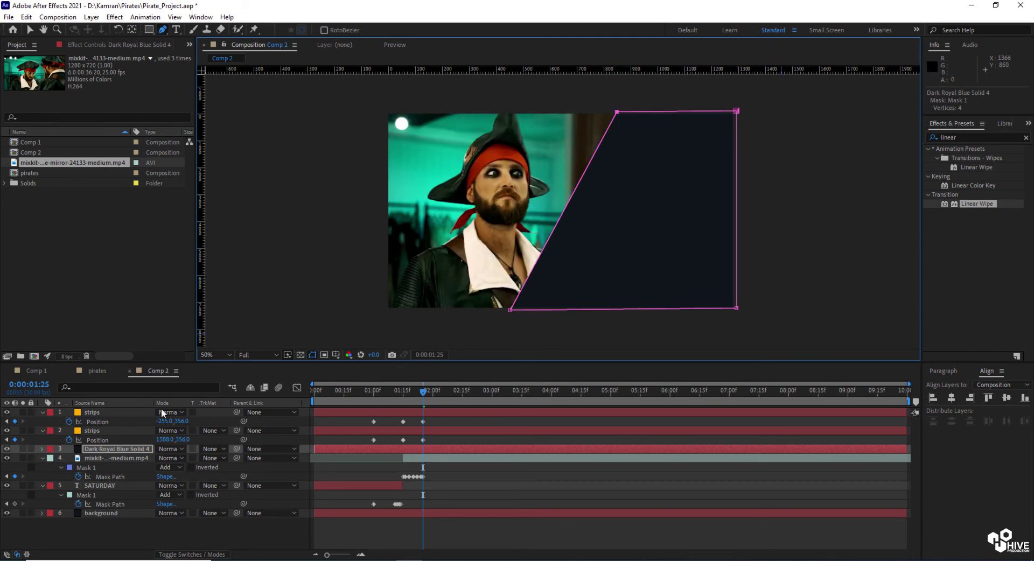
Step: Shift the dark solid layer in time so it starts at 0:00:01:25
left_click(426, 450)
left_click(58, 17)
left_click(57, 16)
left_click_drag(389, 448, 482, 454)
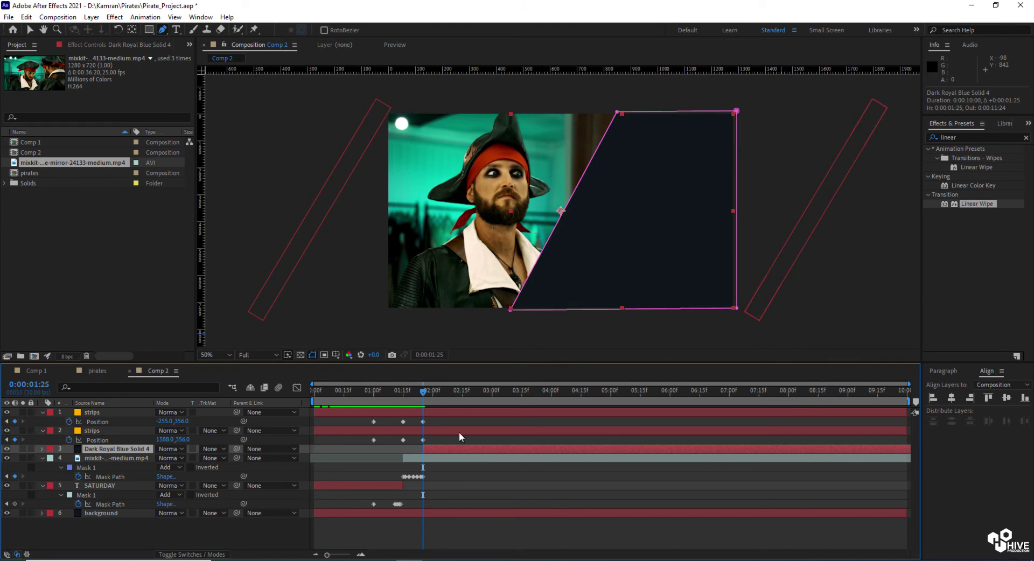
Step: At 0:00:02:10, set a Position keyframe on the dark solid at 640, 360
left_click(42, 385)
left_click_drag(42, 385, 51, 383)
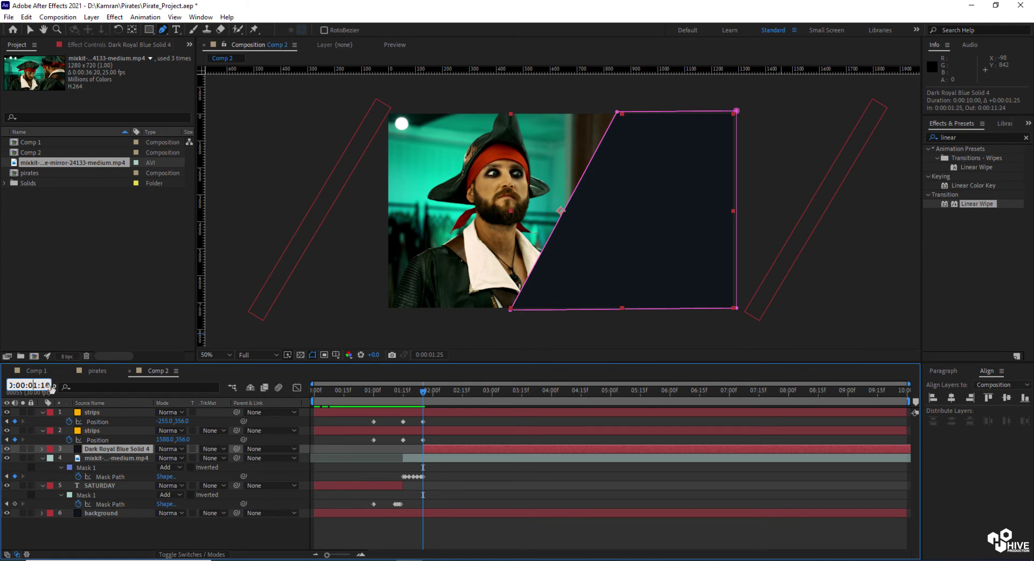
key("Return")
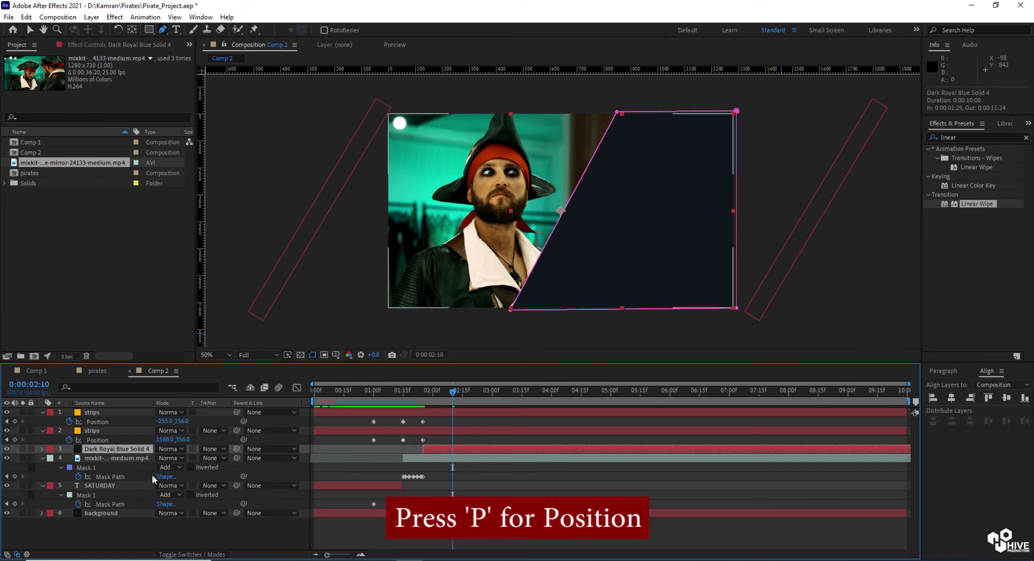
key("p")
left_click(68, 458)
Step: At 0:00:01:25, move the dark solid off the frame's right side to X position 1479 and scrub through its slide-in
left_click_drag(452, 391, 424, 396)
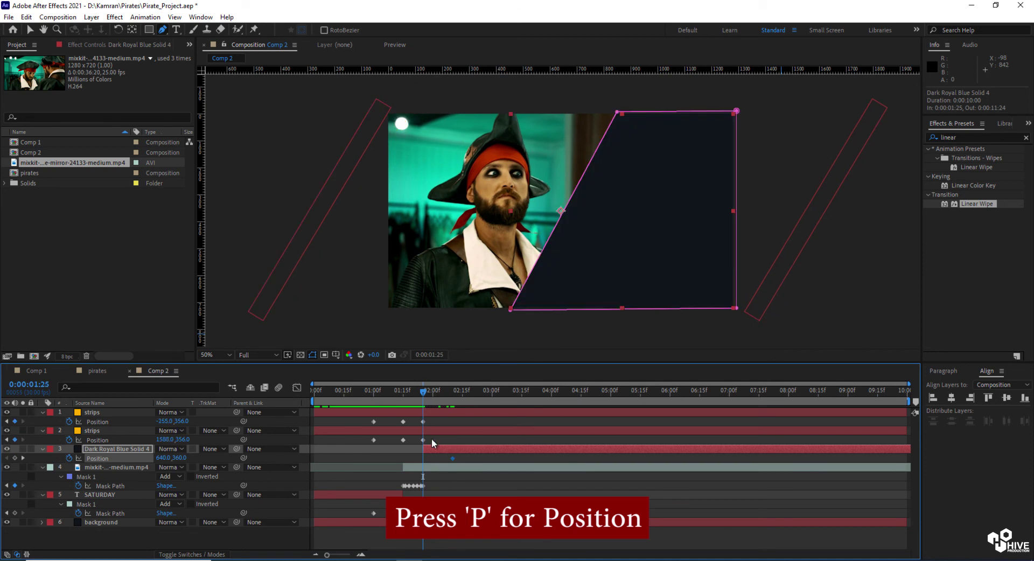
left_click_drag(162, 459, 635, 480)
key("v")
left_click(260, 175)
left_click_drag(437, 395, 450, 418)
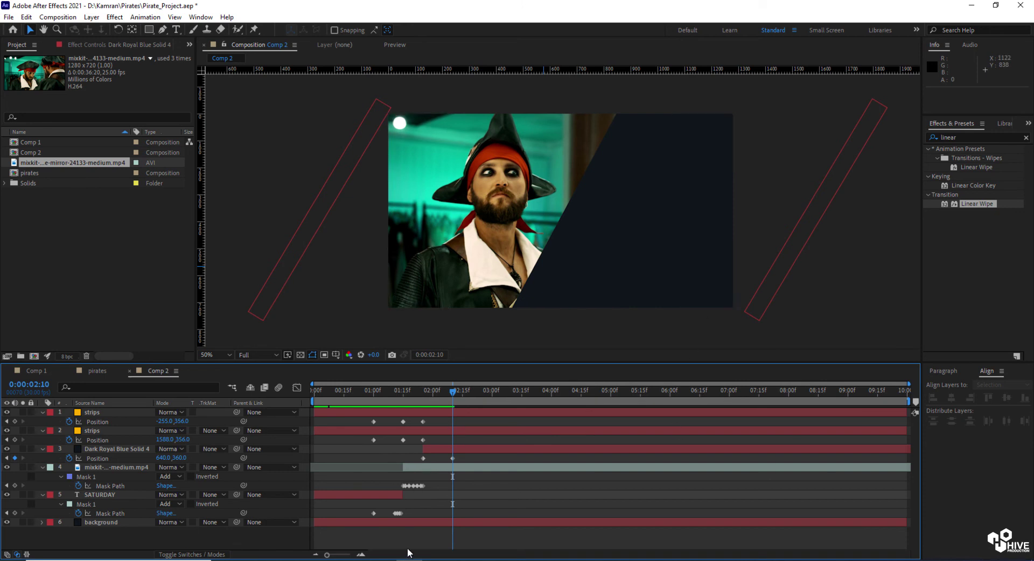
Step: Duplicate the masked dark solid layer together with its Position animation
left_click(446, 466)
left_click(437, 450)
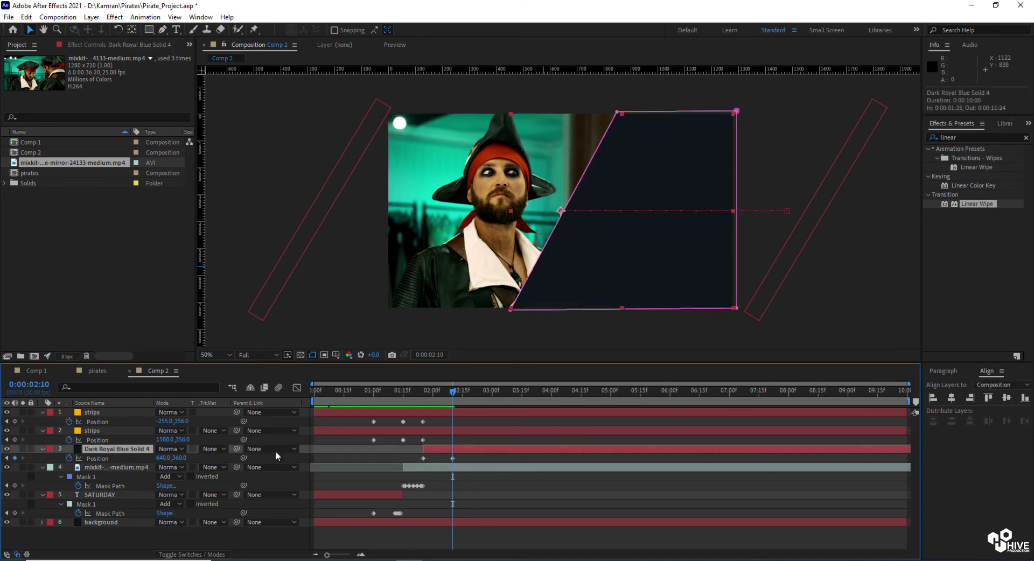
left_click(26, 17)
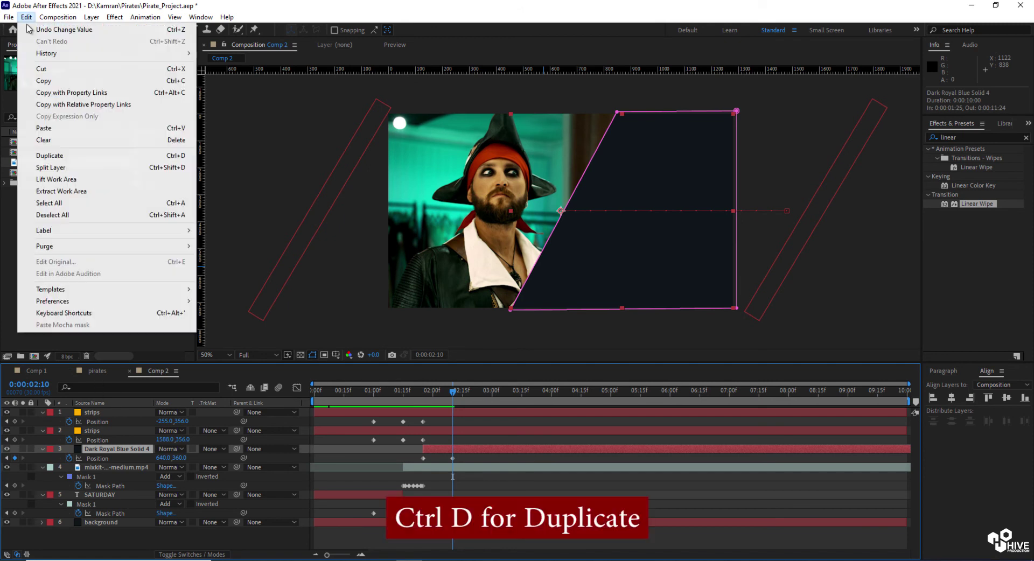
left_click(49, 158)
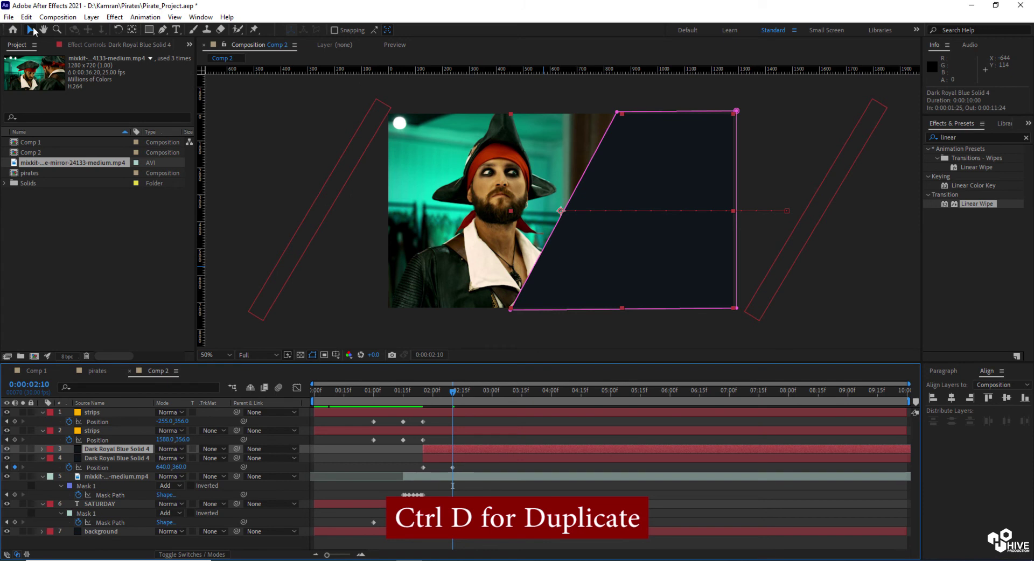
Step: Recolour the duplicated solid as a new solid, sampling the orange of the strips layer
left_click(91, 17)
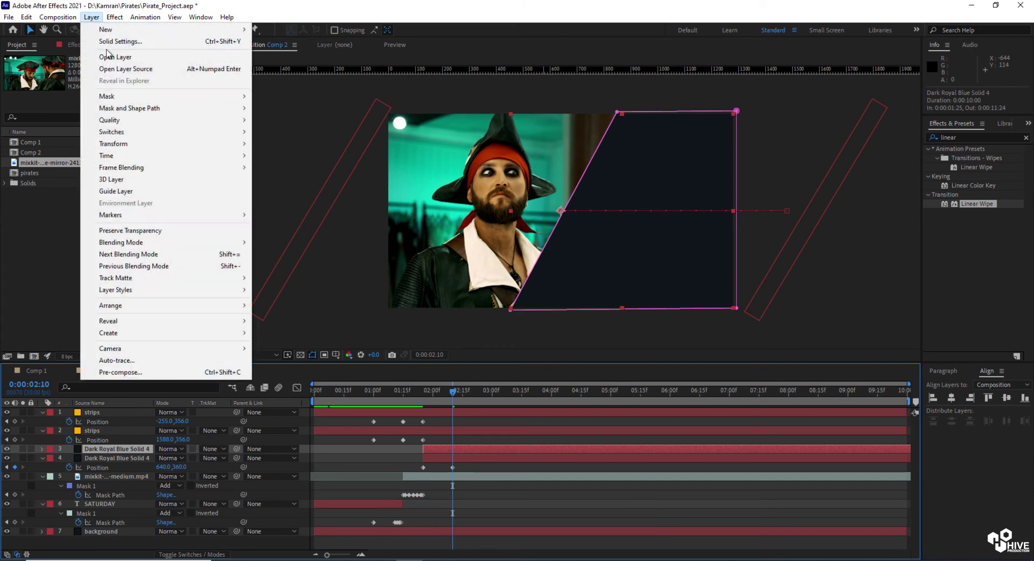
left_click(129, 40)
left_click(533, 337)
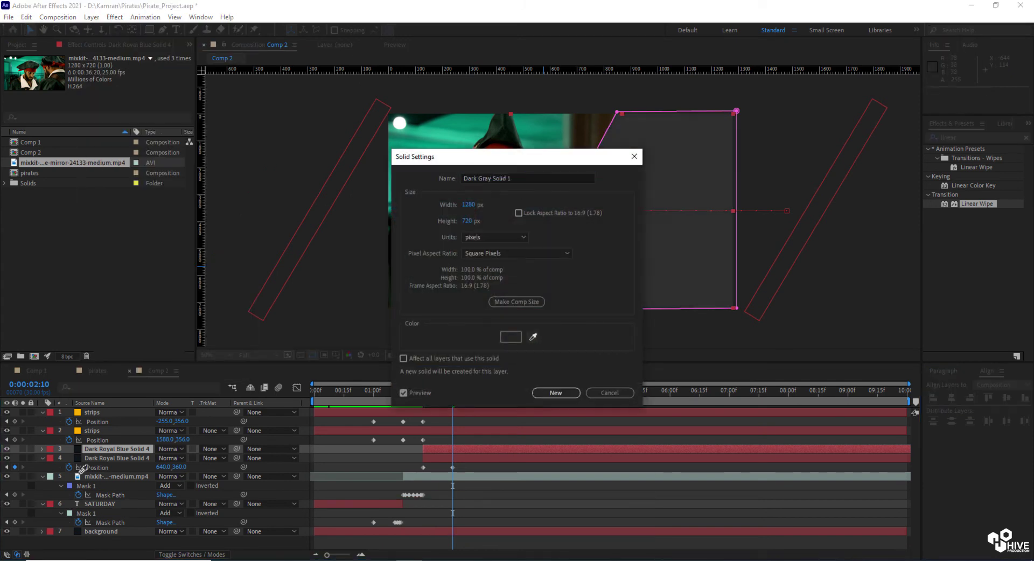
left_click(79, 431)
left_click(553, 393)
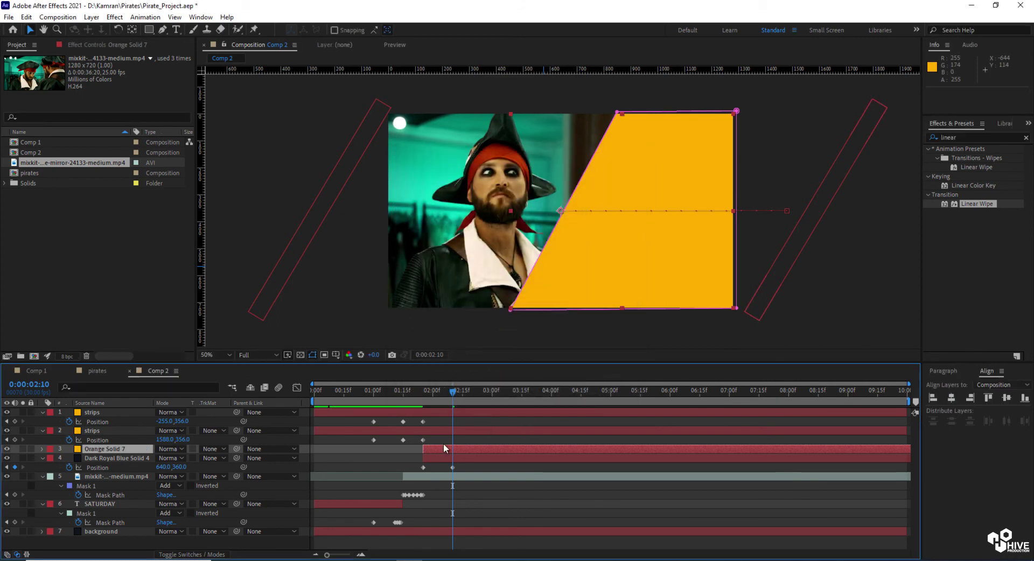
Step: Set the orange solid's end position to X 1083 and delay its slide-in so the last Position keyframe falls at 0:00:02:22
key("ctrl+v")
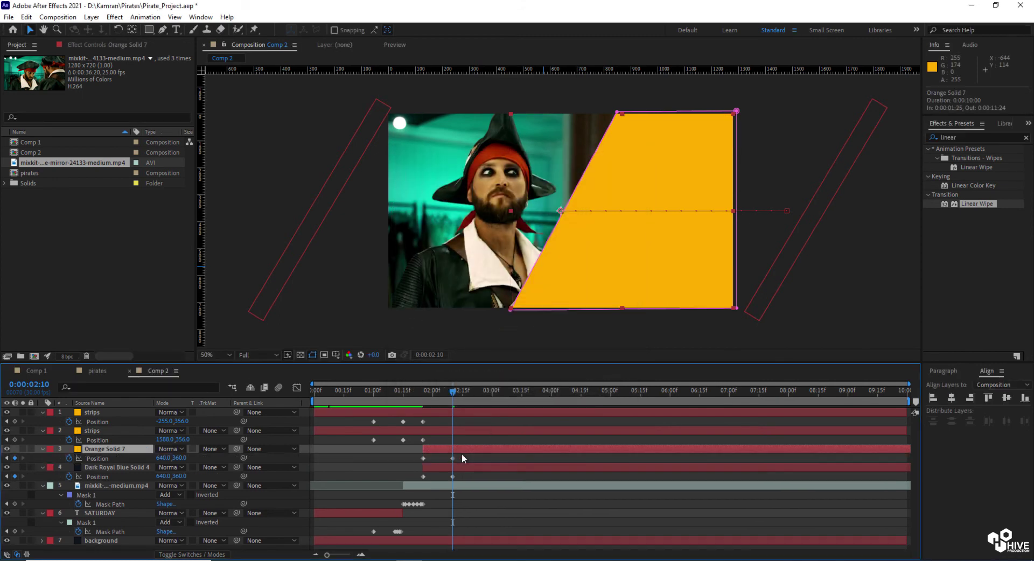
left_click_drag(163, 462, 432, 492)
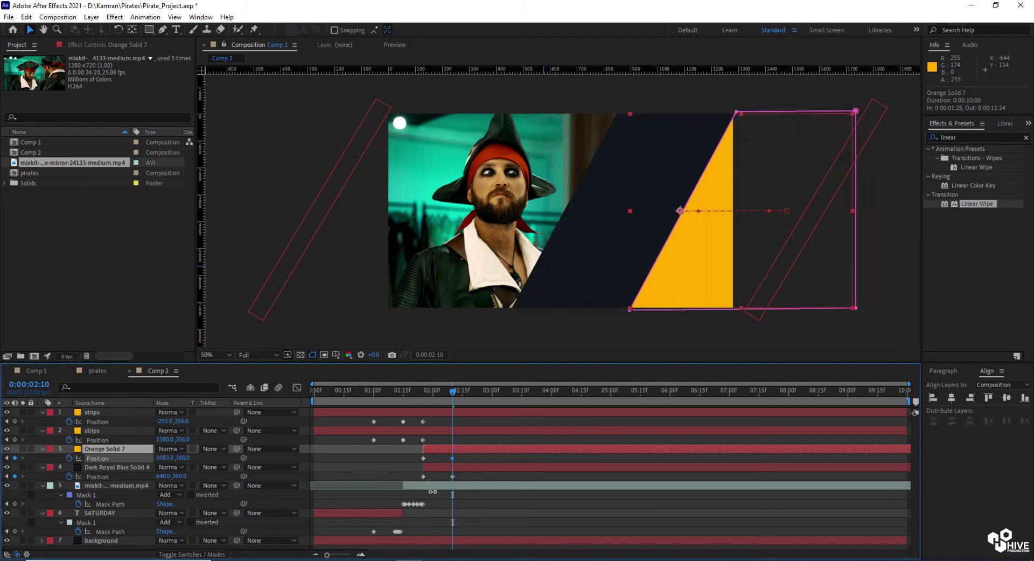
mouse_move(457, 450)
left_mouse_down()
mouse_move(473, 451)
mouse_move(454, 459)
left_mouse_up()
left_click_drag(400, 390, 454, 396)
left_click_drag(450, 460, 479, 460)
left_click_drag(453, 397, 484, 409)
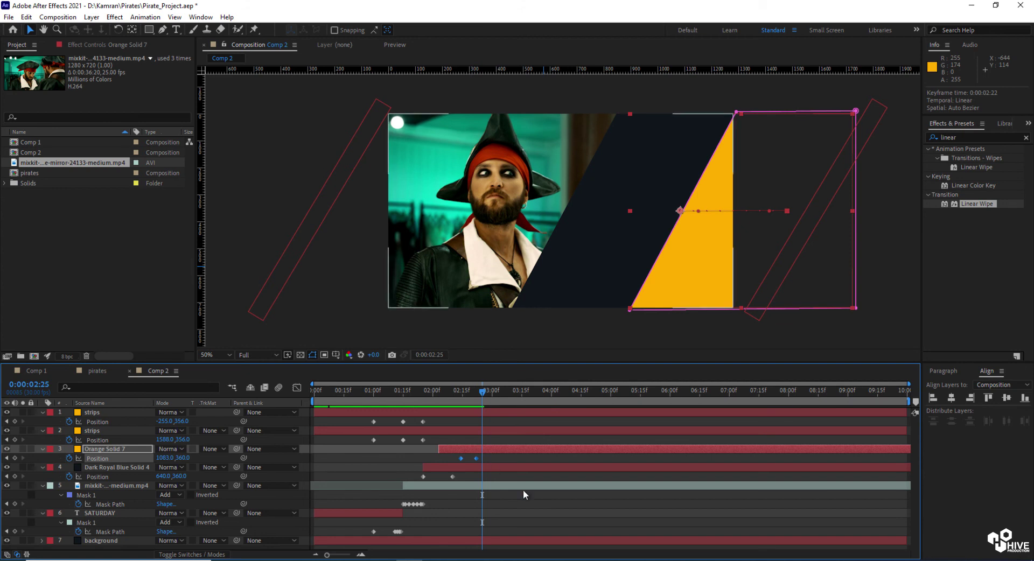
Step: Create a 1280 x 720 px orange solid named stripNew and narrow it to a vertical strip at about 3% width
right_click(432, 330)
mouse_move(457, 337)
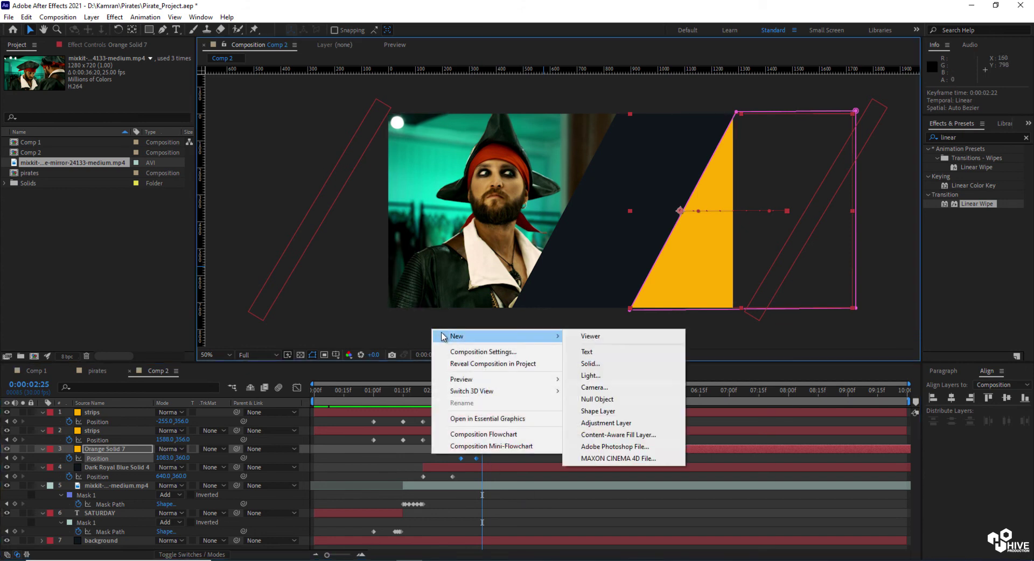
left_click(580, 365)
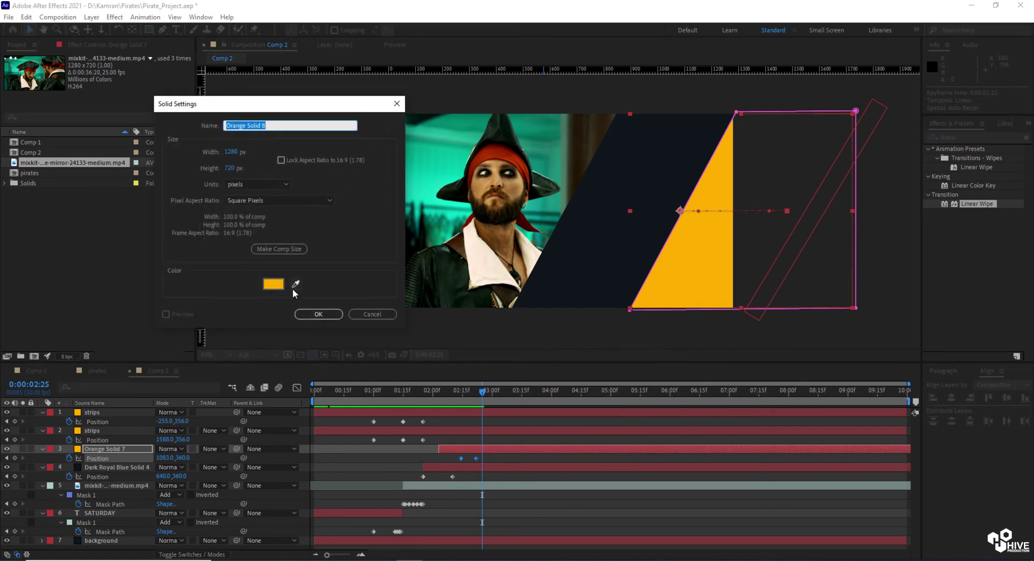
type("stripNew")
key("Return")
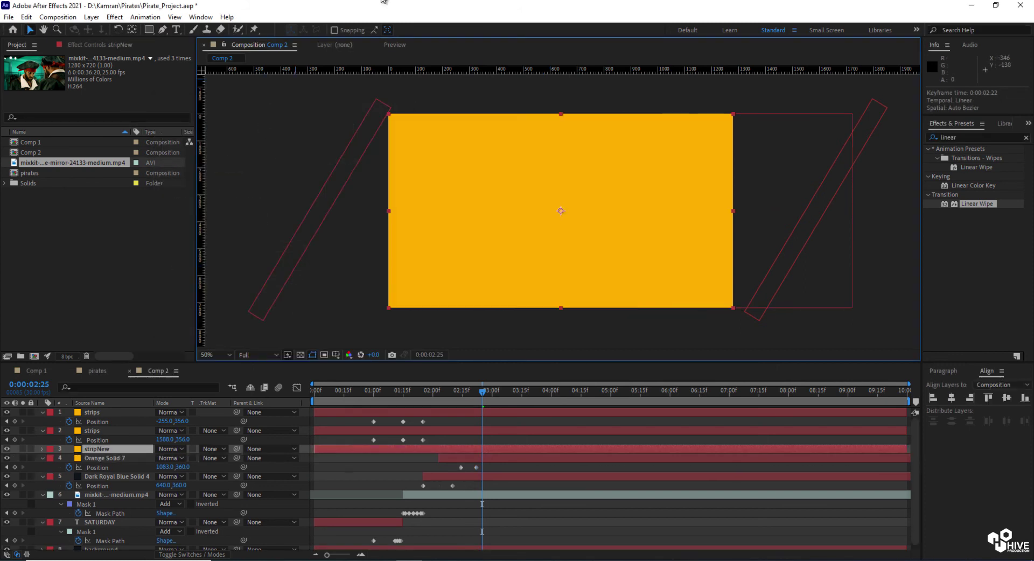
left_click_drag(389, 211, 559, 232)
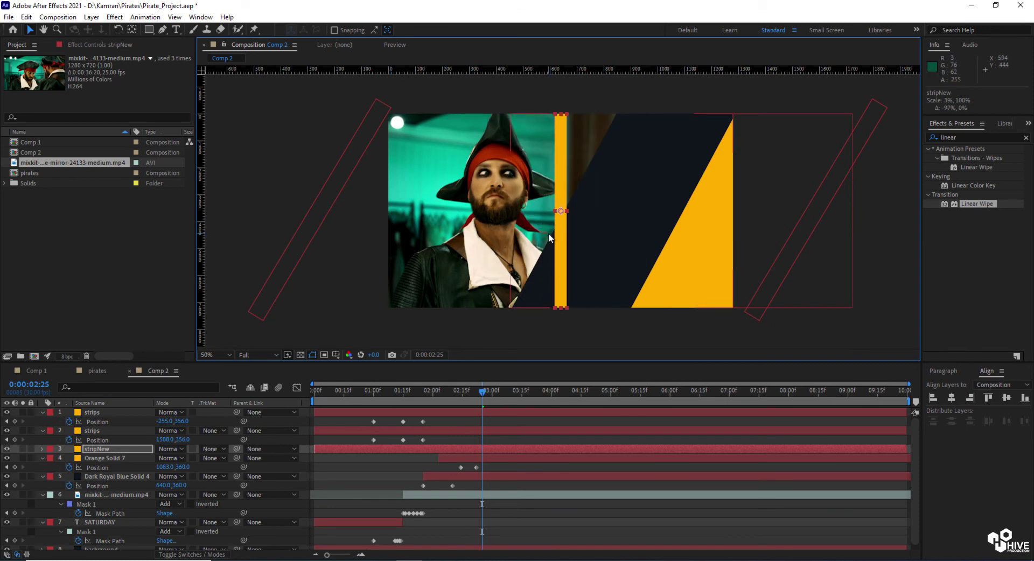
Step: At 0:00:02:10, move the dark solid's end position right to X 702
left_click_drag(481, 392, 454, 401)
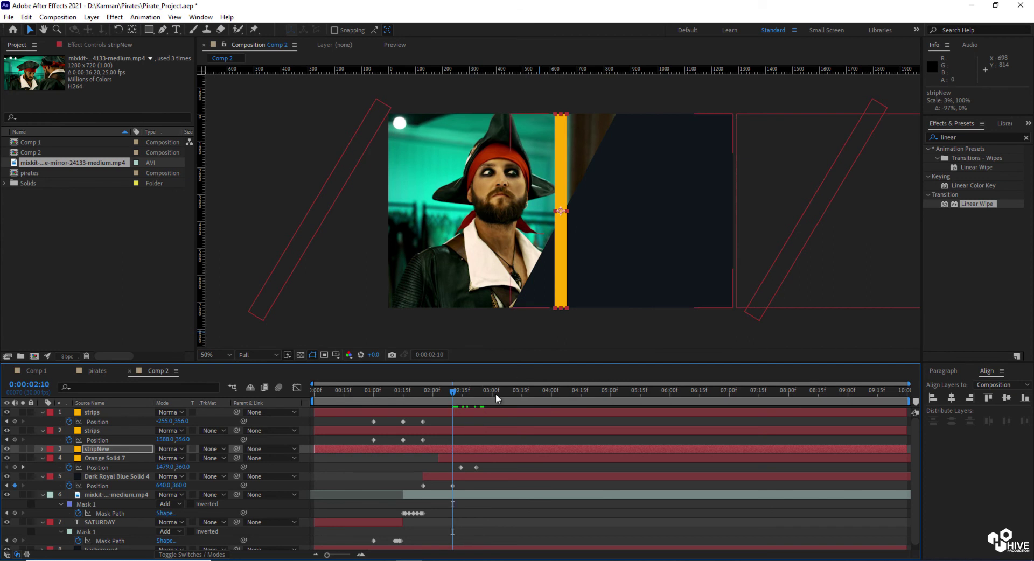
left_click(443, 484)
left_click_drag(161, 486, 191, 485)
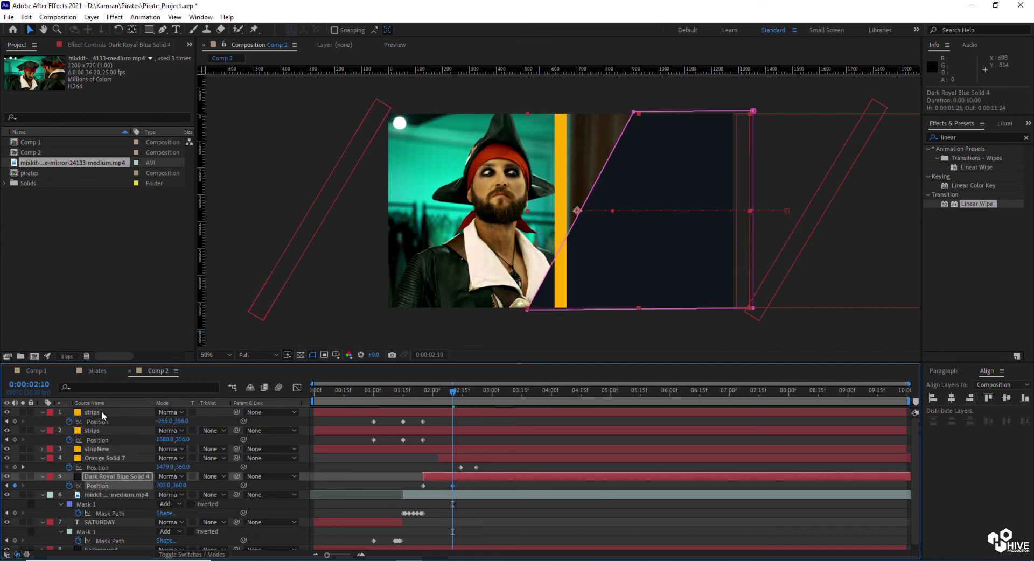
Step: Rotate stripNew by 28° and scale its height to 125% so it spans the frame diagonally
left_click(103, 448)
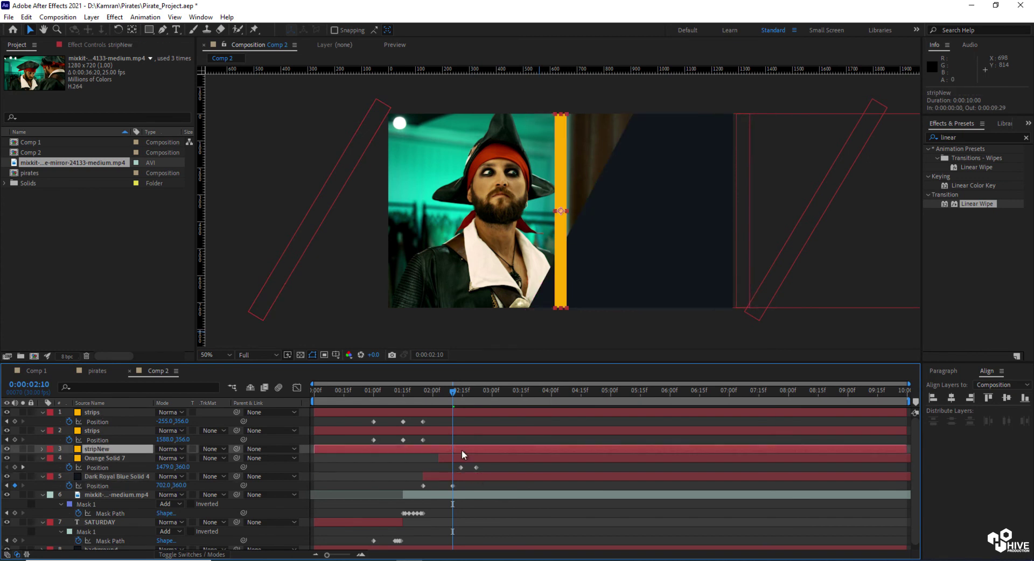
key("r")
left_click_drag(170, 459, 185, 459)
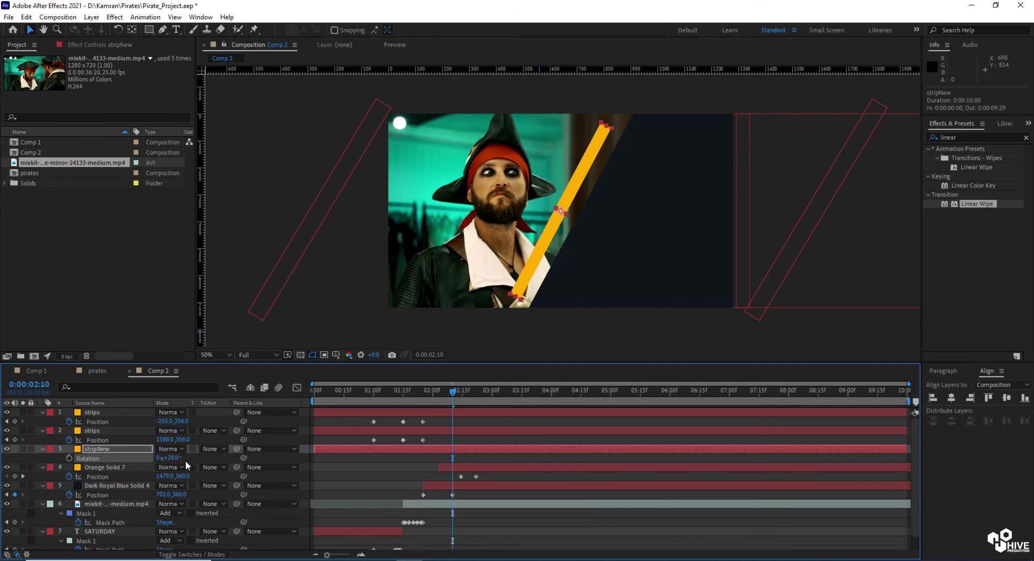
key("s")
left_click_drag(182, 458, 190, 457)
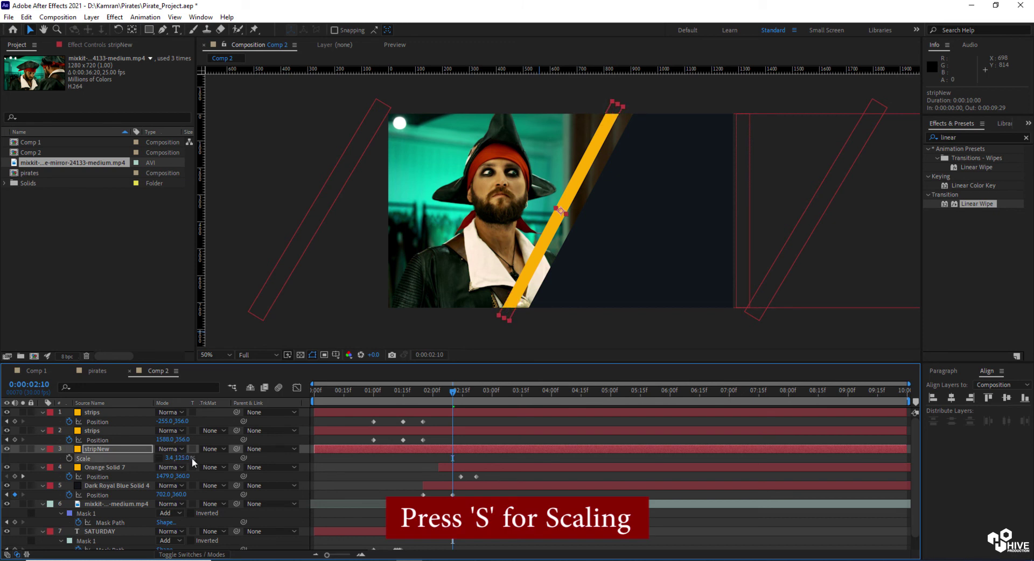
Step: Place stripNew at X position 734, against the dark solid's slanted edge, and check the alignment
key("p")
left_click_drag(190, 457, 216, 463)
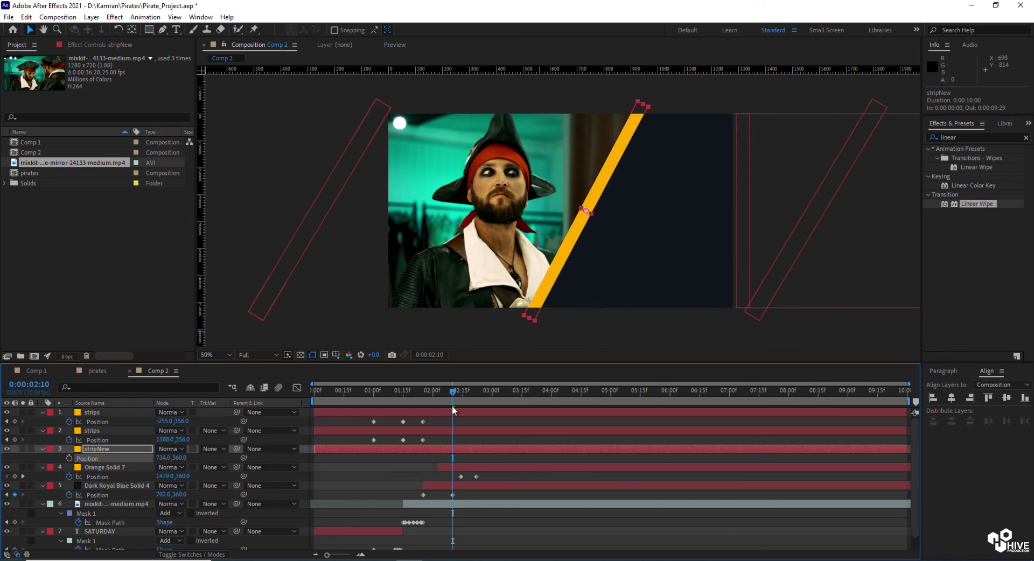
mouse_move(453, 390)
left_mouse_down()
mouse_move(414, 396)
mouse_move(454, 399)
left_mouse_up()
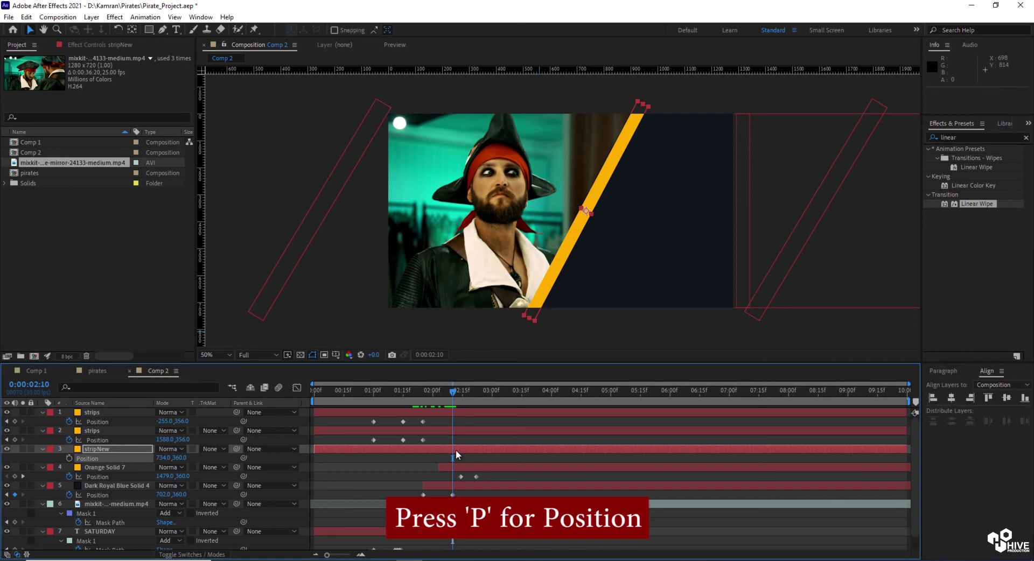
Step: Keyframe stripNew's Position at 0:00:02:10, and at 0:00:01:25 move it off the frame's right side to X 1496
key("p")
key("p")
left_click(68, 457)
left_click_drag(452, 394, 422, 396)
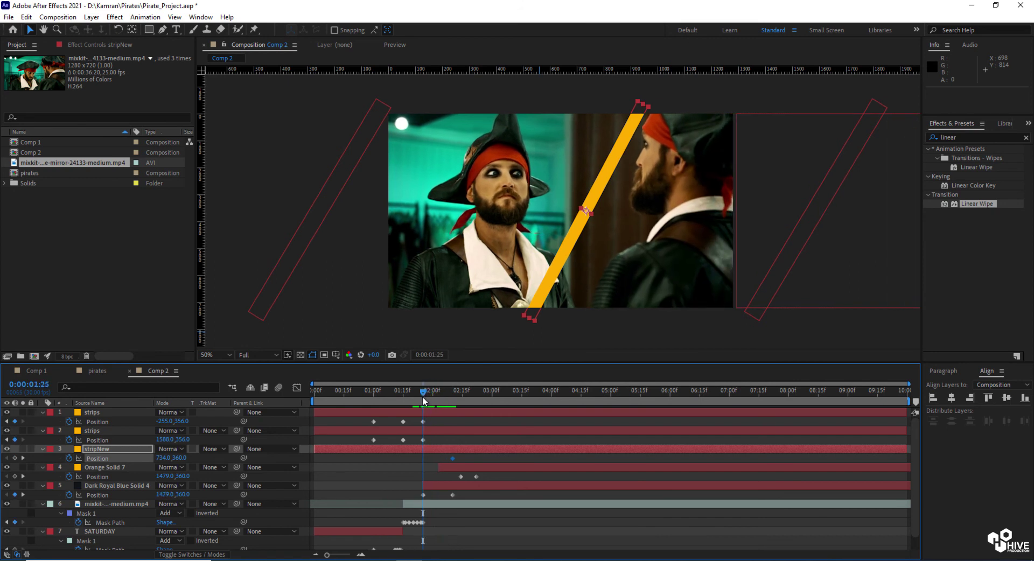
left_click_drag(164, 456, 573, 456)
Step: At 0:00:02:22, move the orange solid's end position right to X 1185
left_click_drag(421, 393, 474, 418)
left_click(478, 476)
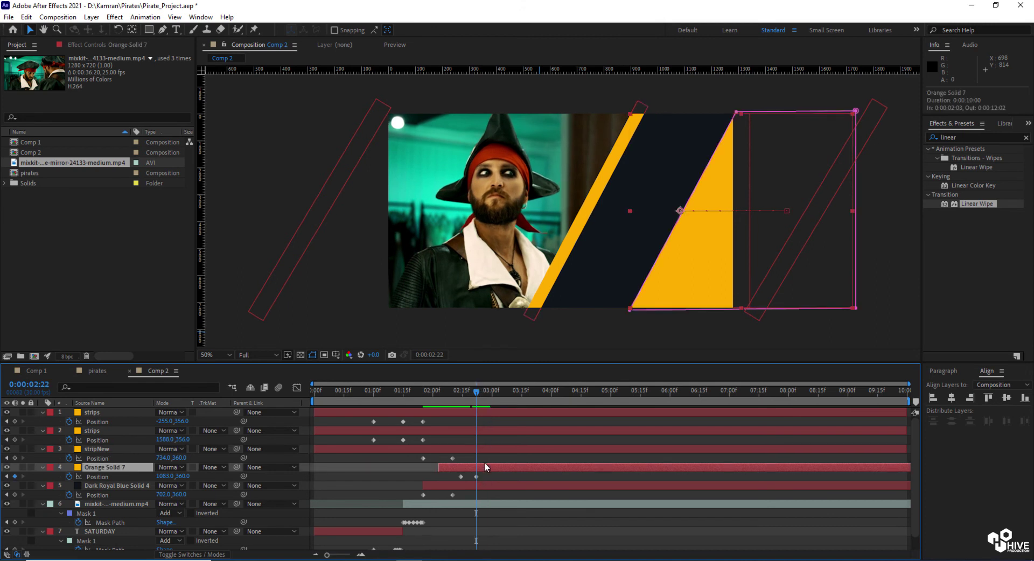
left_click_drag(183, 478, 228, 484)
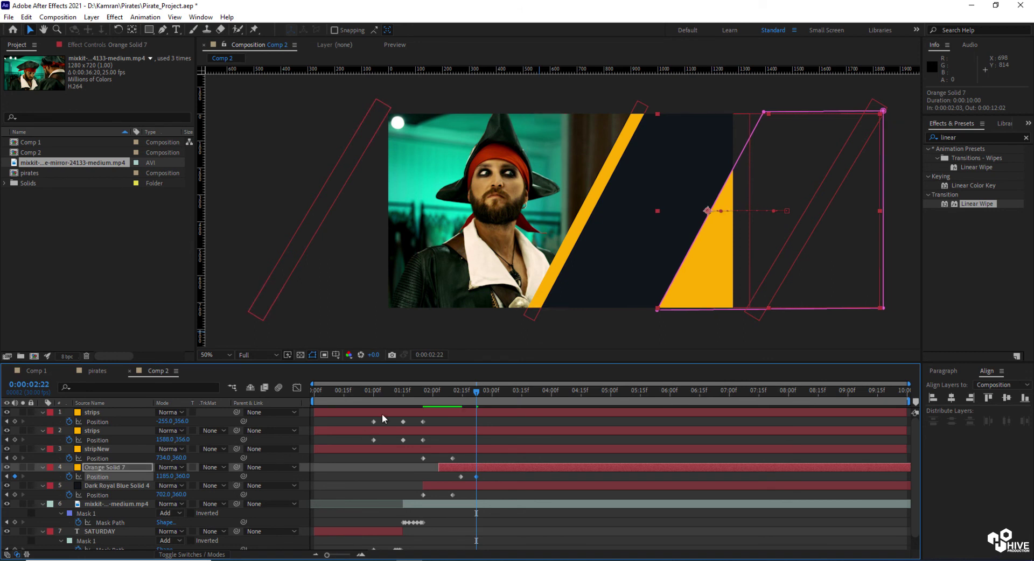
Step: Return to the start of the composition and collapse the expanded properties of all layers
left_click_drag(318, 392, 311, 420)
left_click(43, 413)
left_click(43, 421)
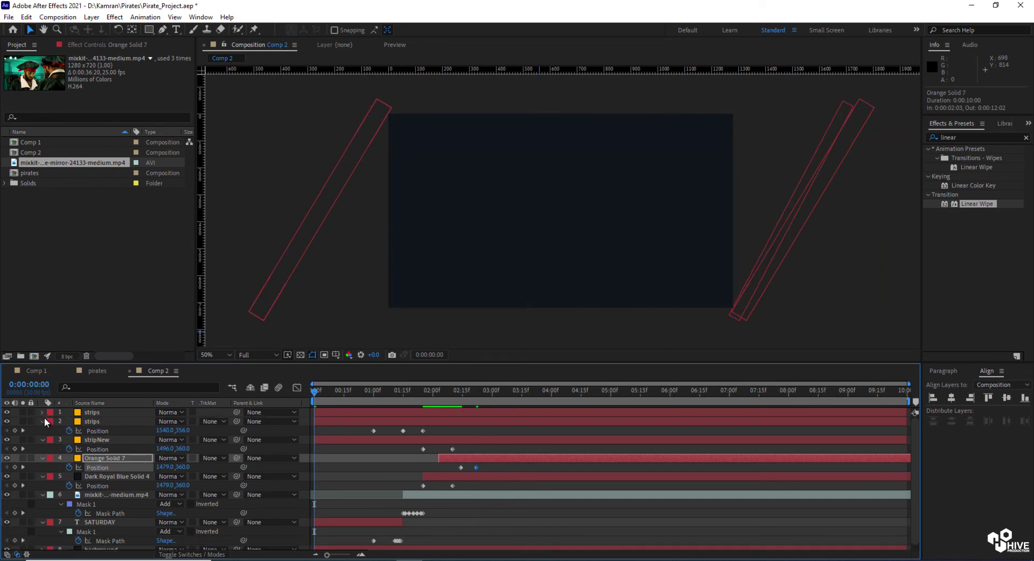
left_click(42, 430)
left_click(43, 439)
left_click(43, 449)
left_click(43, 459)
left_click(43, 468)
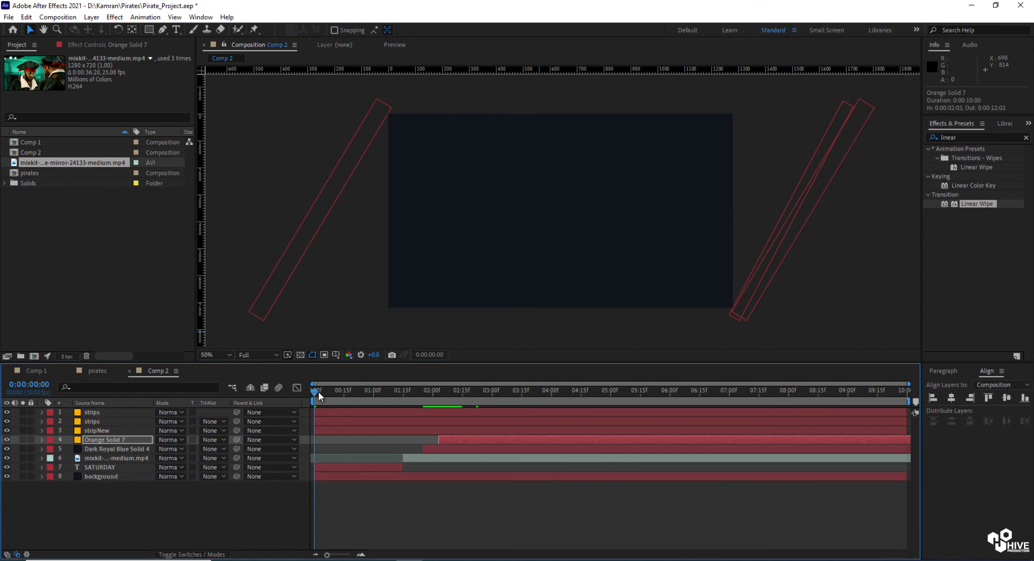
Step: Preview the animation from the start and inspect the orange solid's slide-in at 0:00:02:17
key("space")
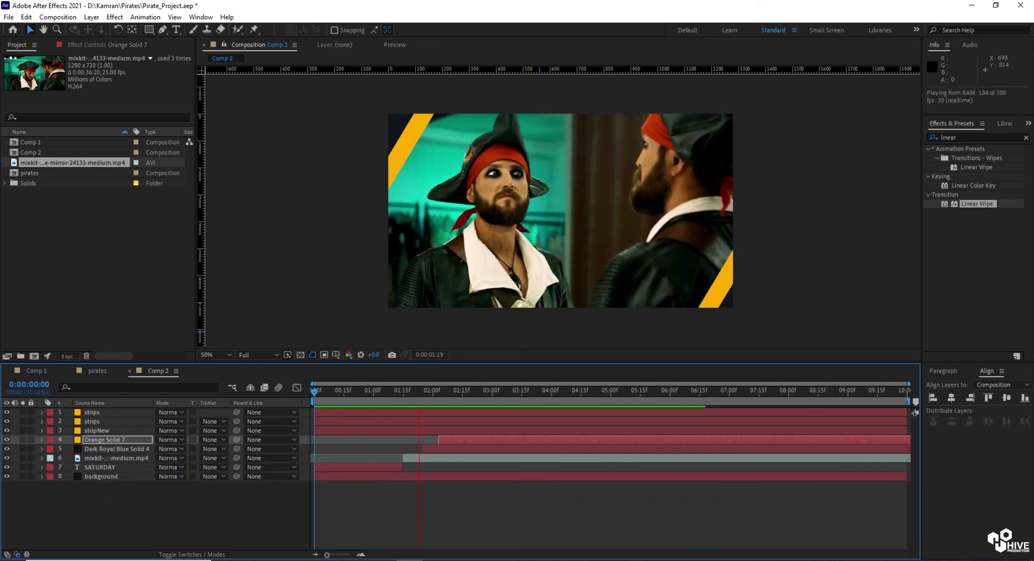
key("space")
left_click(465, 393)
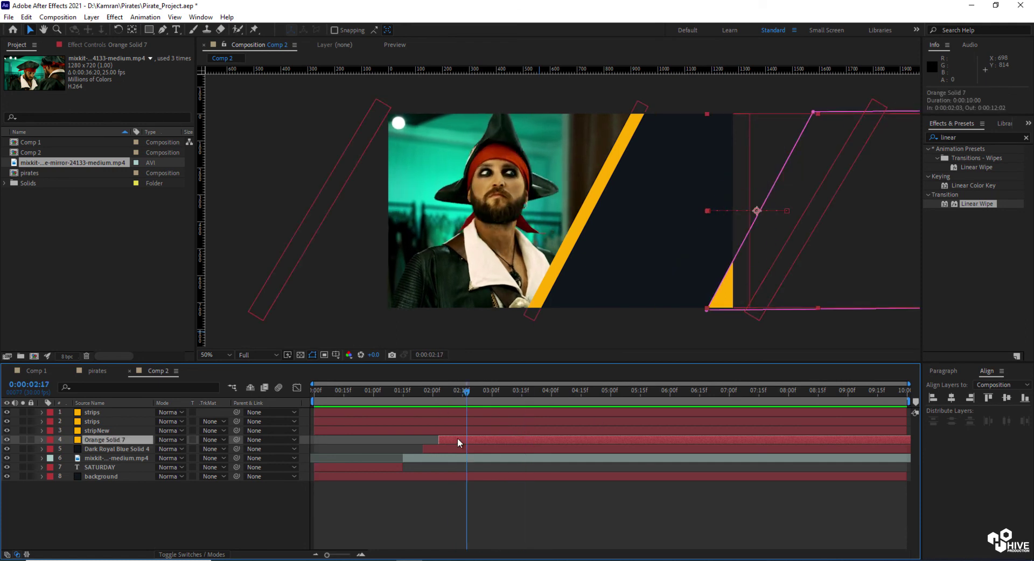
Step: At 0:00:02:22, add a SATURDAY text layer over the dark slanted area
key("p")
left_click_drag(467, 389, 478, 397)
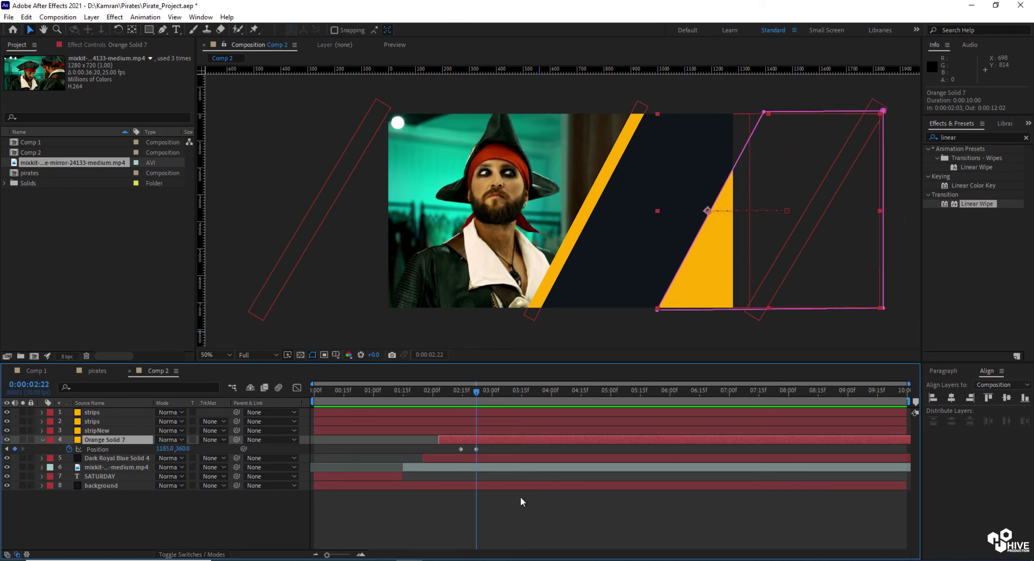
left_click(176, 30)
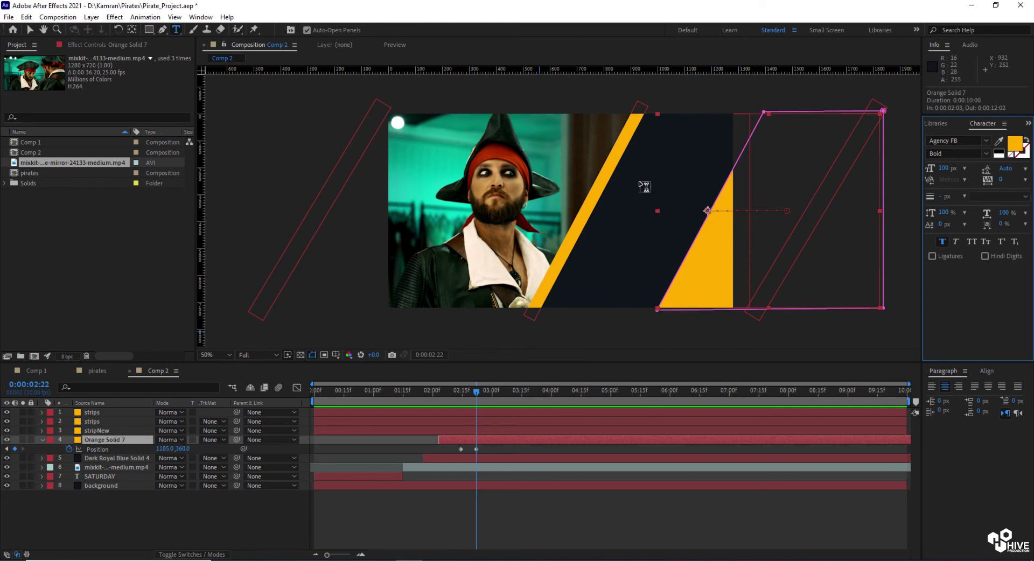
left_click(641, 185)
type("SATURDAY")
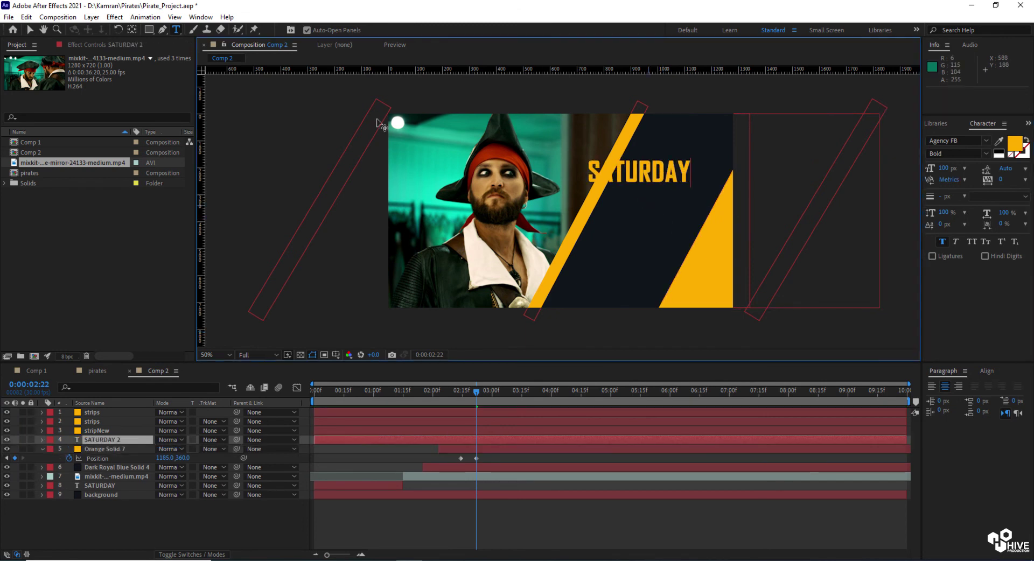
Step: Place the new SATURDAY text in the dark area's upper part at about 1080, 186, size it to 85 px, and make it the topmost layer
left_click(27, 29)
left_click_drag(632, 174, 672, 157)
left_click_drag(944, 171, 935, 169)
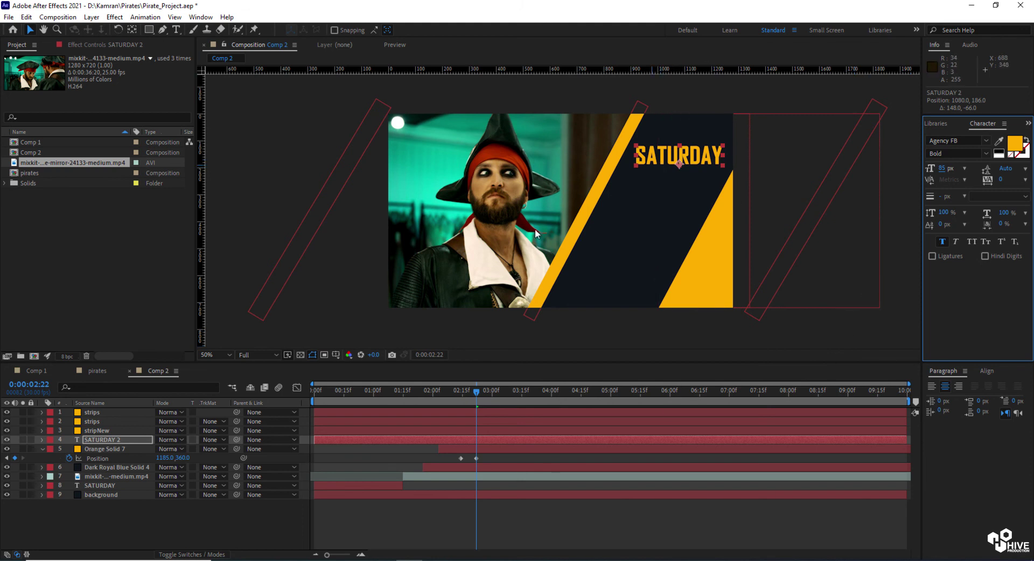
left_click_drag(94, 440, 92, 410)
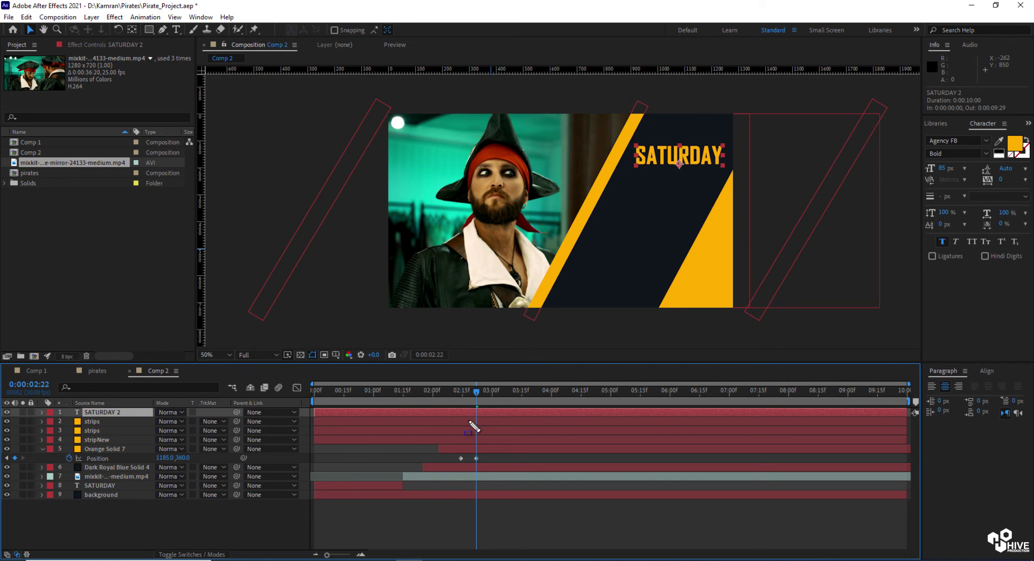
Step: Duplicate the new SATURDAY text and place the copy lower in the dark slanted area, slightly to the left
left_click(26, 16)
left_click(48, 156)
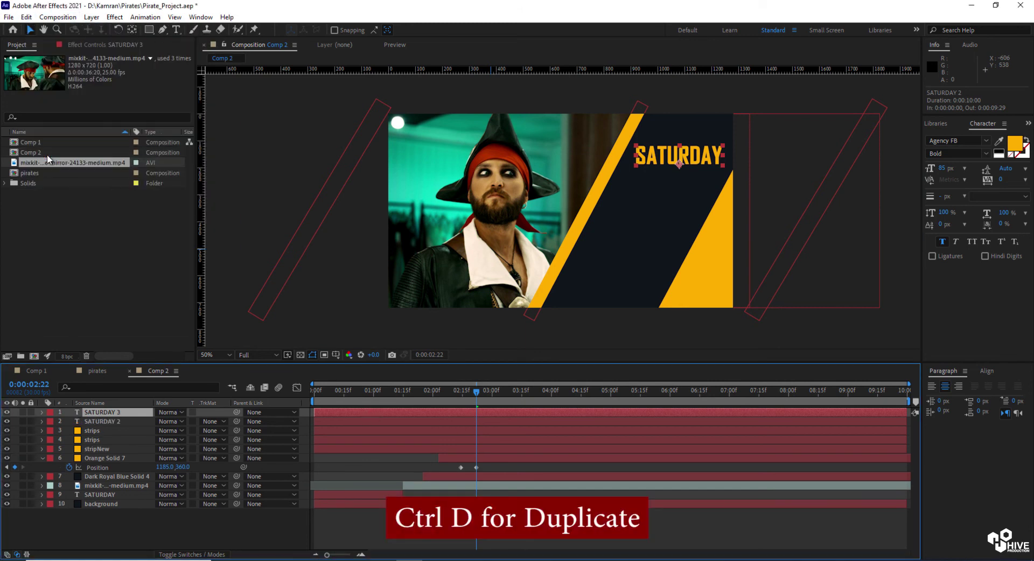
left_click_drag(640, 167, 607, 230)
Step: Split both new SATURDAY text layers at 0:00:02:22 and delete the parts before that time
left_click(450, 420, "shift")
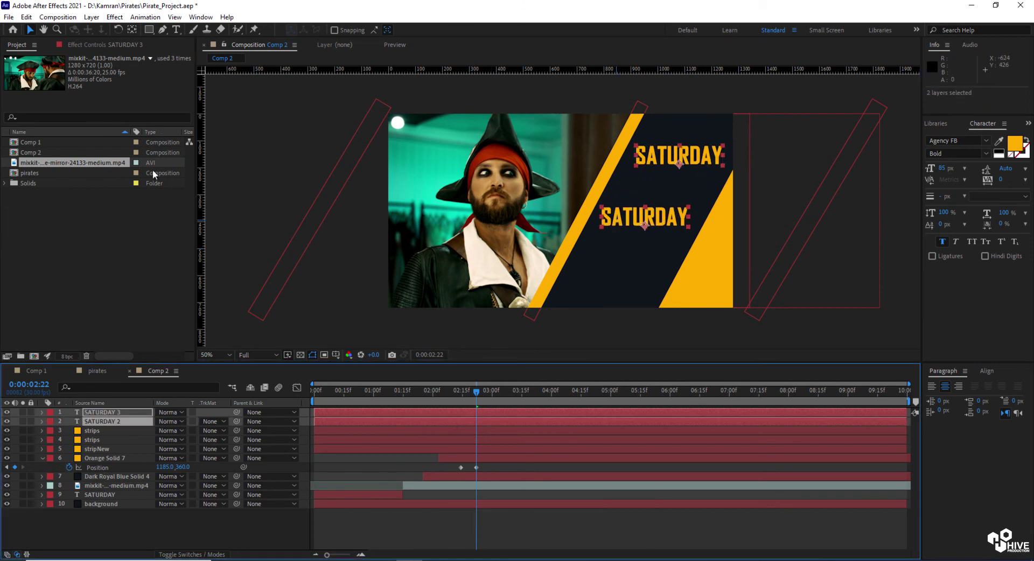
left_click(26, 17)
left_click(47, 167)
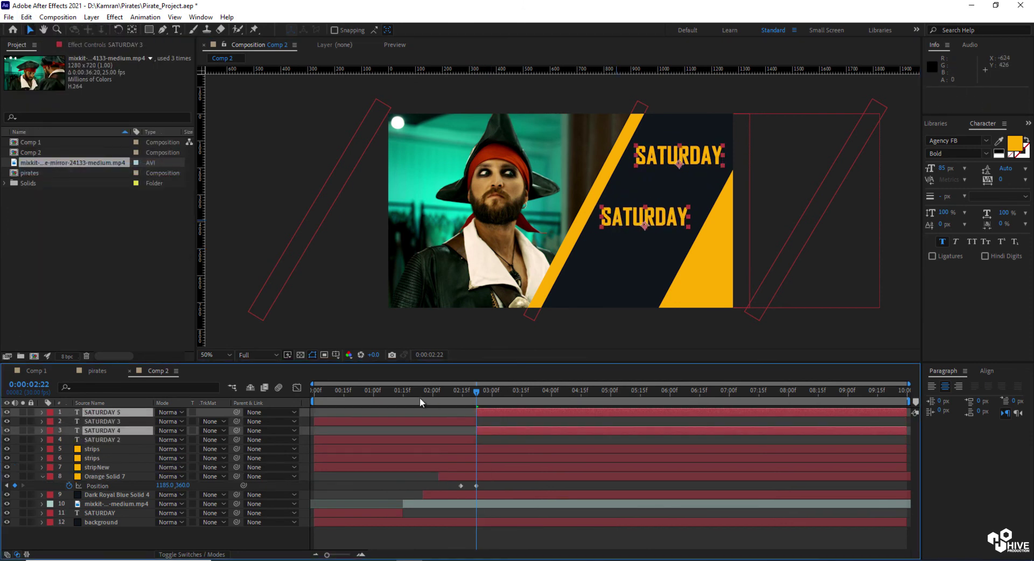
left_click(425, 421)
key("Delete")
left_click(425, 428)
key("Delete")
left_click(489, 421)
left_click(497, 412)
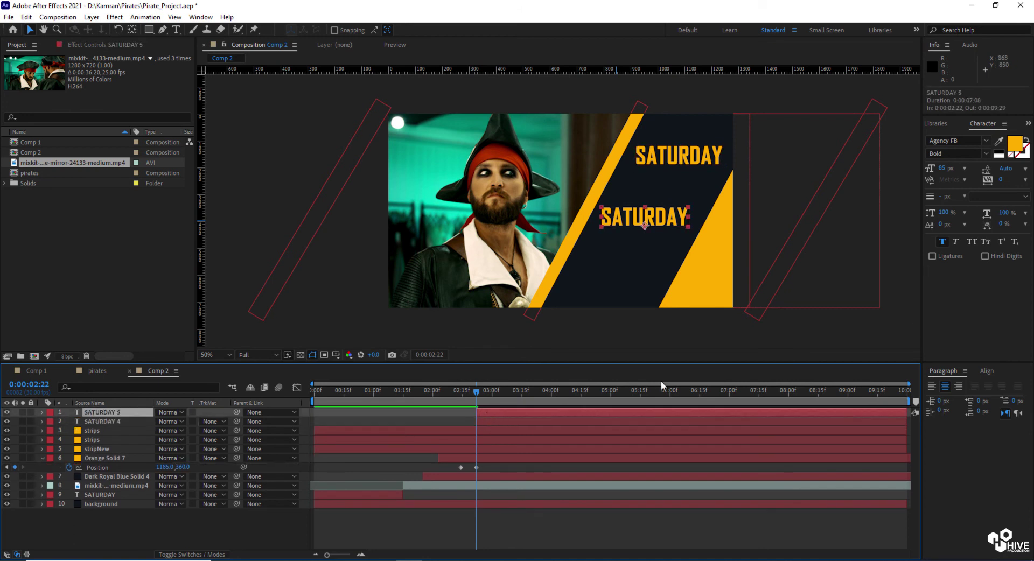
Step: Set the lower SATURDAY text to the Regular style and replace it with "Pirates of the Carribean" on two lines
left_click(967, 154)
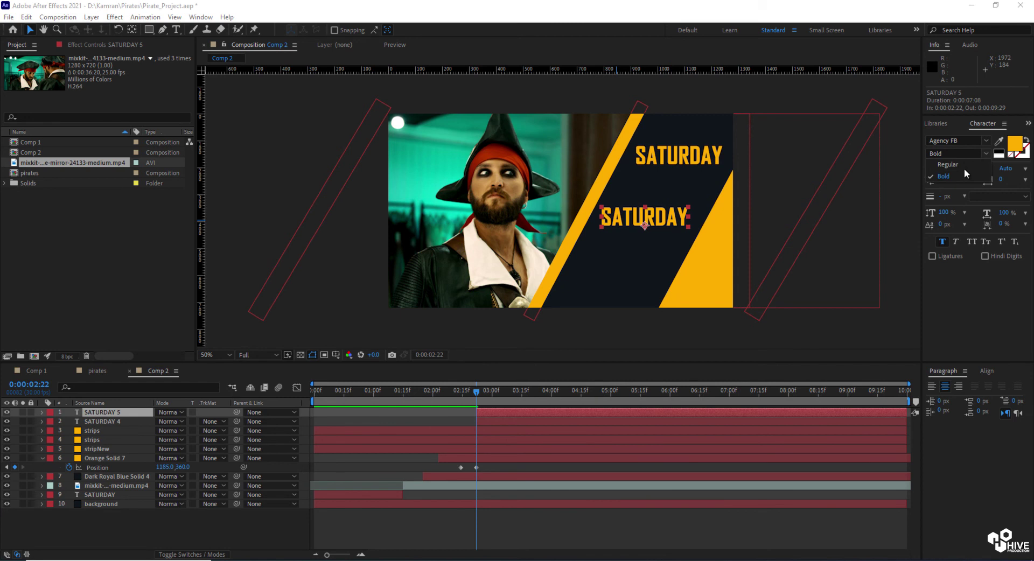
left_click(947, 164)
scroll(710, 246, "up", 2)
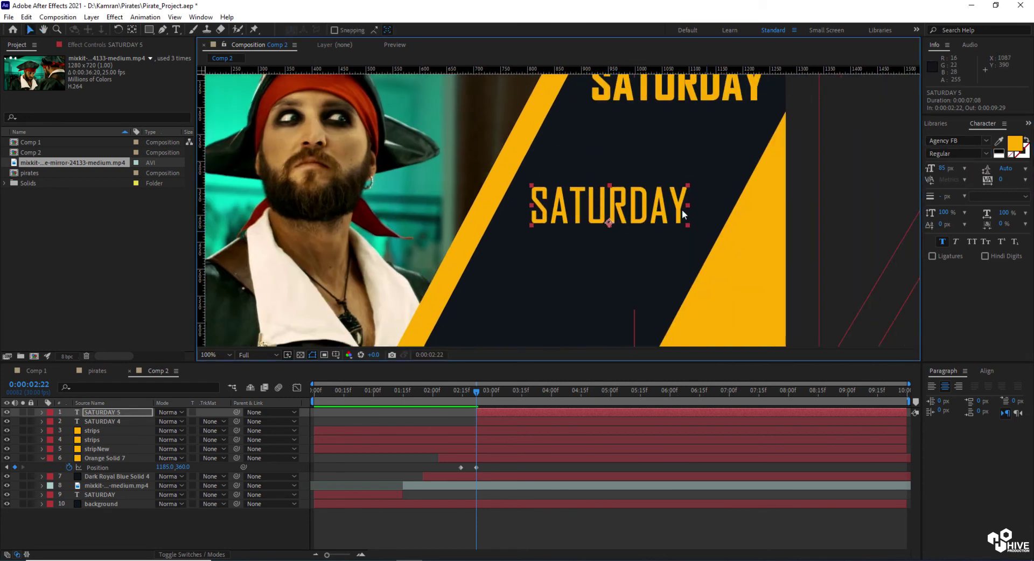
left_click(176, 29)
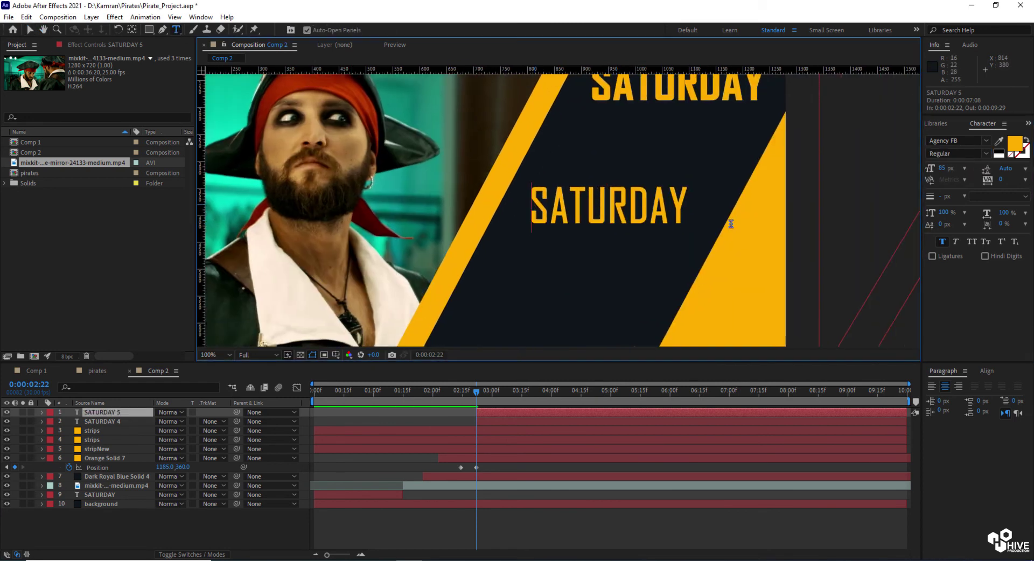
double_click(673, 216)
type("PI")
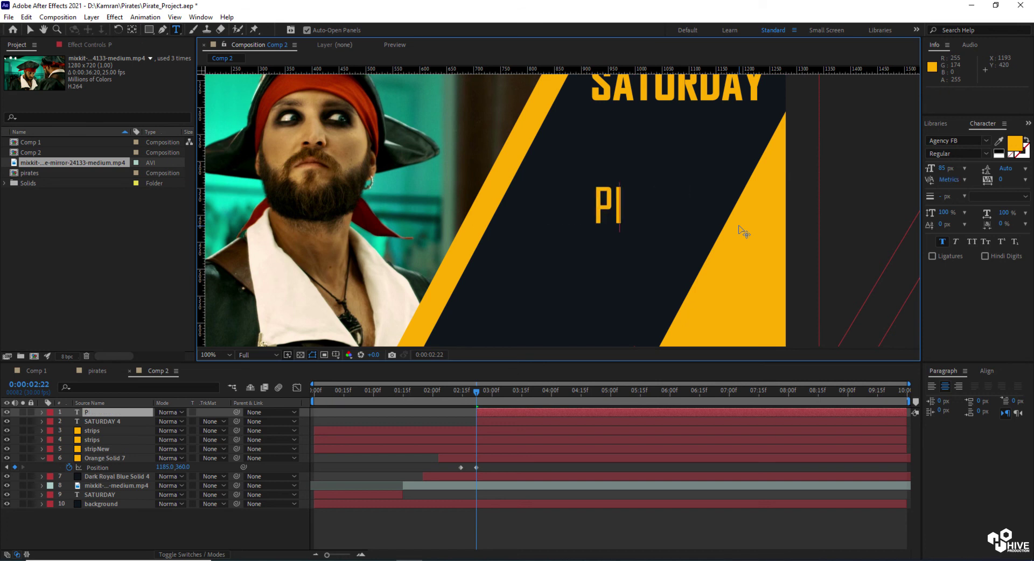
key("BackSpace")
type("irates of the")
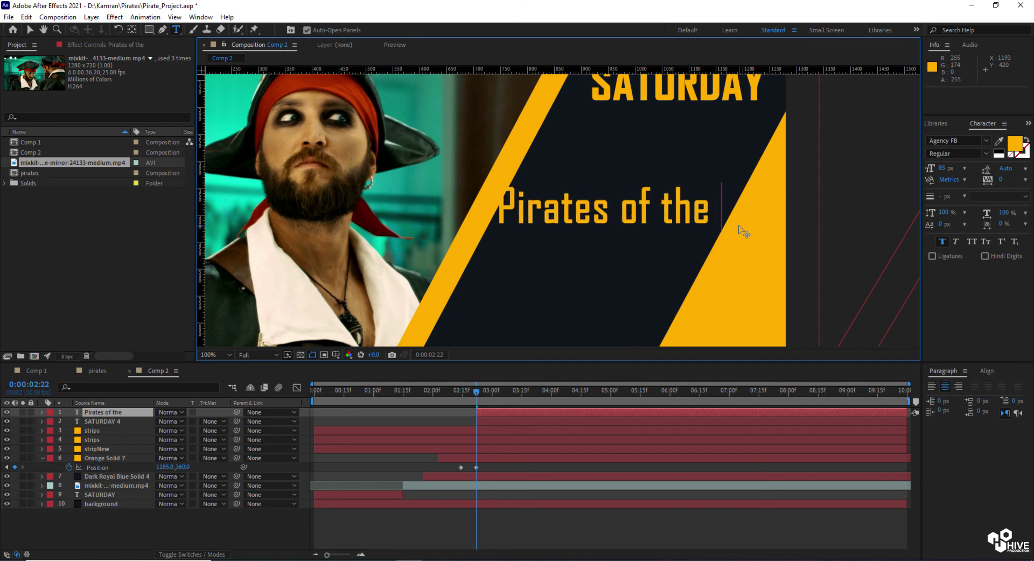
key("BackSpace")
type("Carribean")
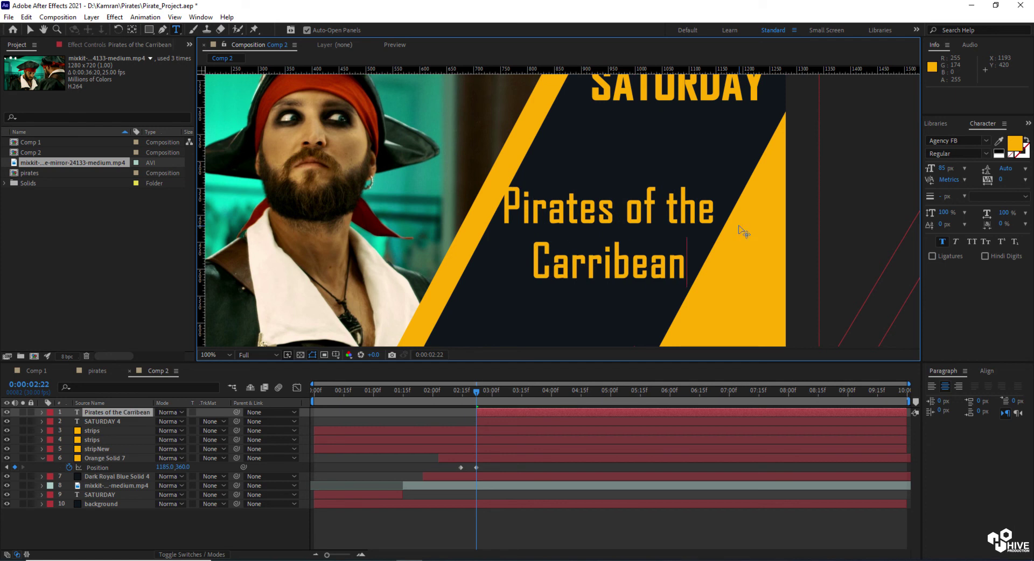
Step: Set the "Pirates of the Carribean" text to 67 px with 64 px leading, tighten its tracking, and fill it with white (ffffff)
key("ctrl+a")
left_click_drag(942, 169, 931, 169)
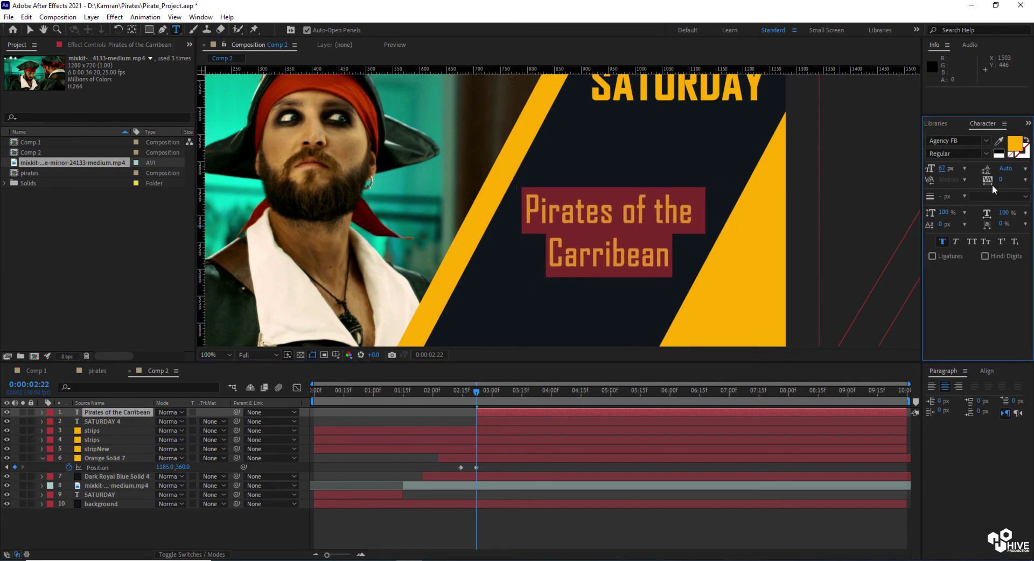
left_click_drag(1004, 169, 985, 184)
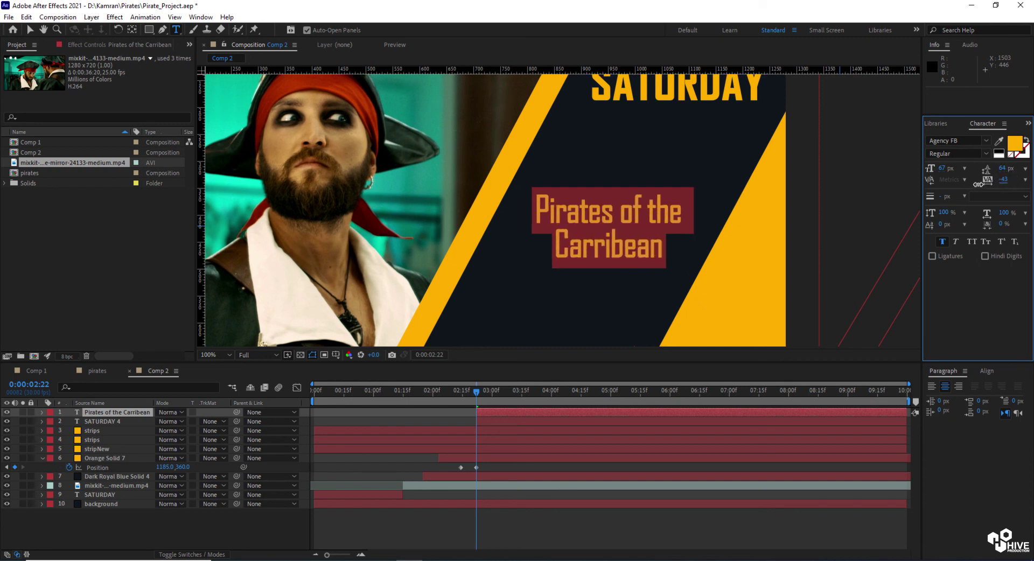
key("comma")
key("comma")
left_click(1012, 144)
type("ffffff")
key("Return")
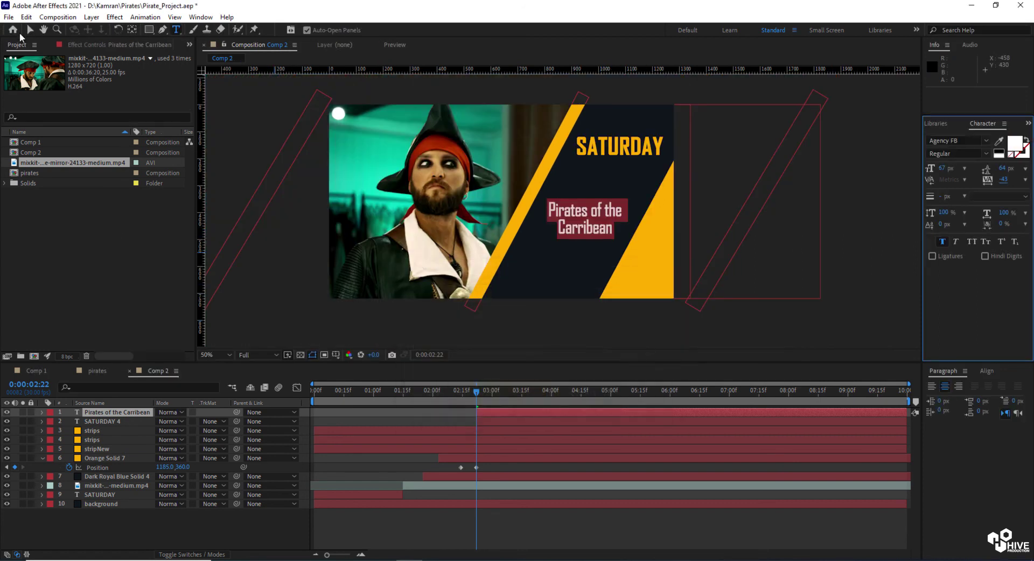
Step: Move the "Pirates of the Carribean" text up to position 954, 360
left_click(30, 30)
left_click(753, 325)
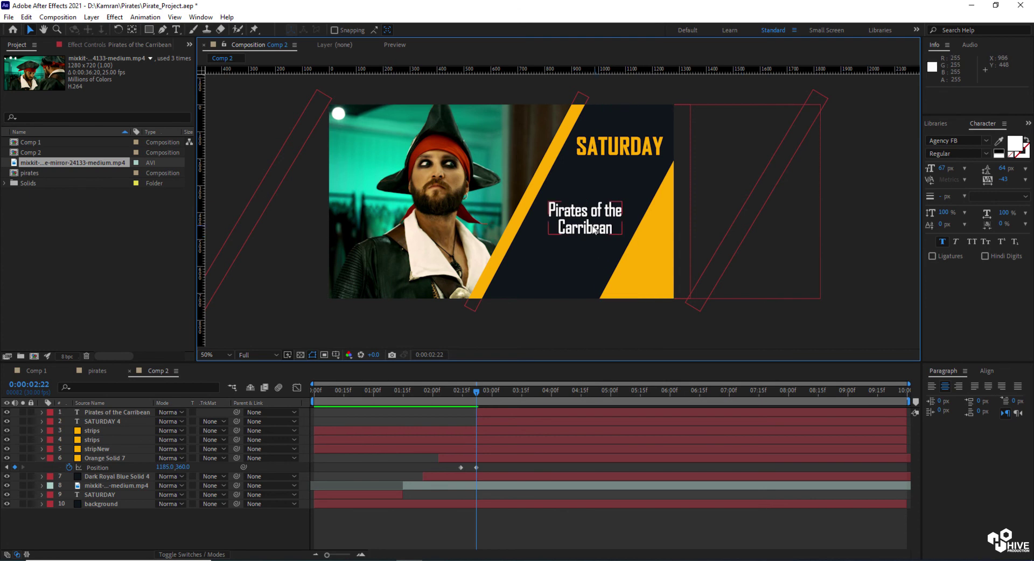
left_click_drag(587, 217, 586, 202)
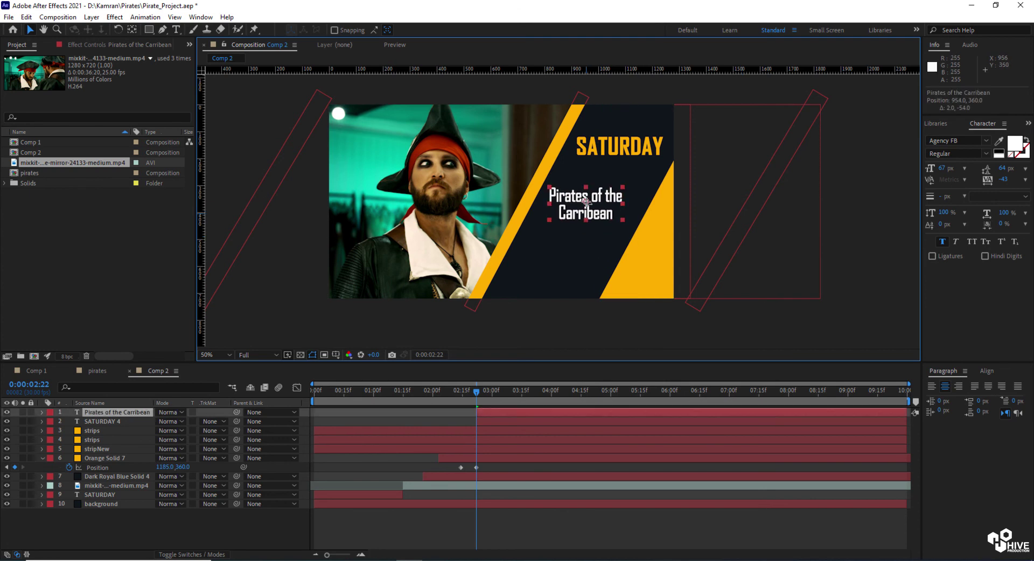
Step: Duplicate the upper SATURDAY text and place the copy beneath "Pirates of the Carribean" at about 964, 512
left_click(619, 147)
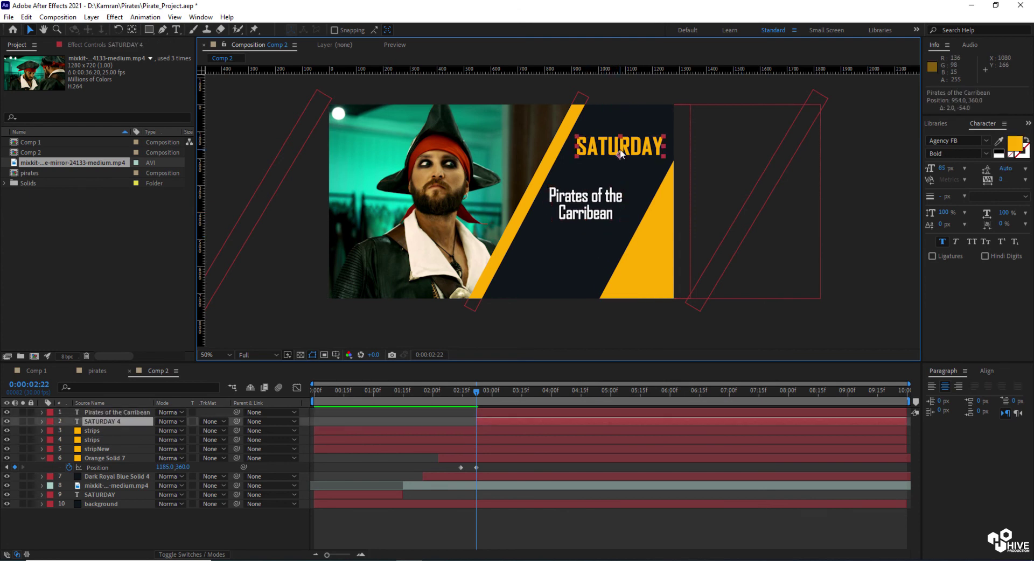
left_click(27, 17)
left_click(41, 162)
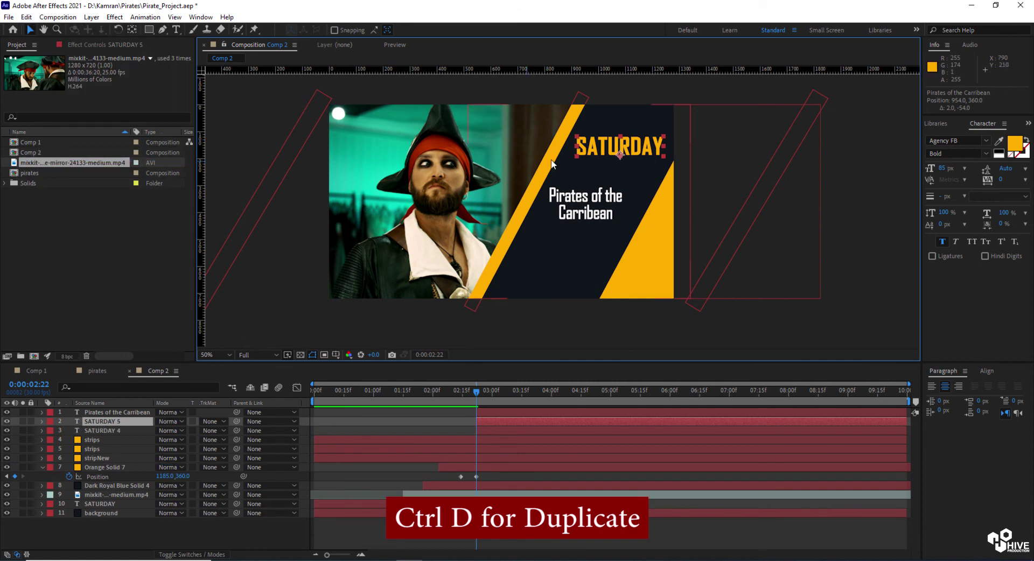
left_click_drag(595, 147, 565, 235)
Step: Replace the lower SATURDAY copy's wording with "09:00 PM"
scroll(565, 210, "up", 2)
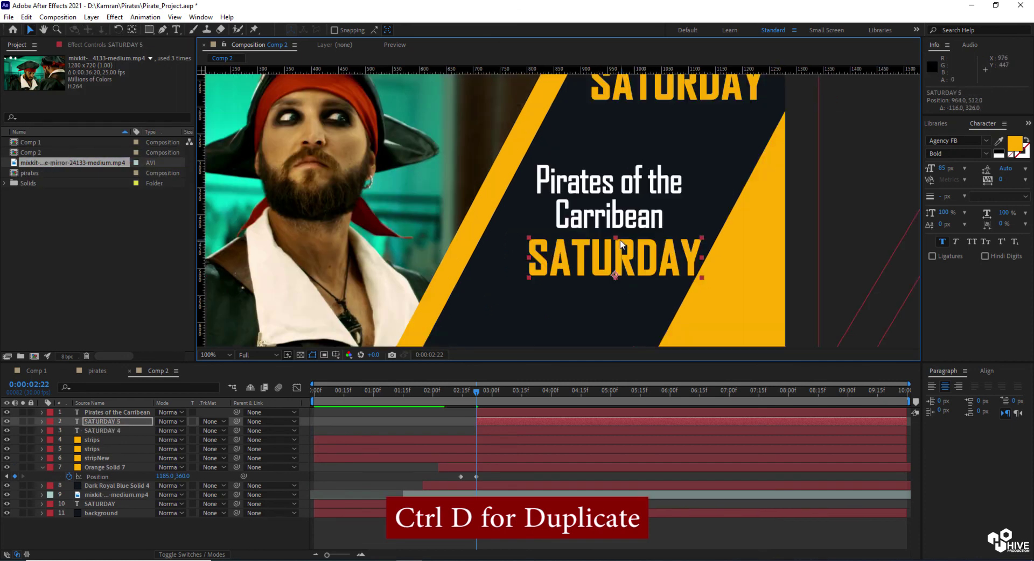
left_click(179, 32)
left_click(519, 265)
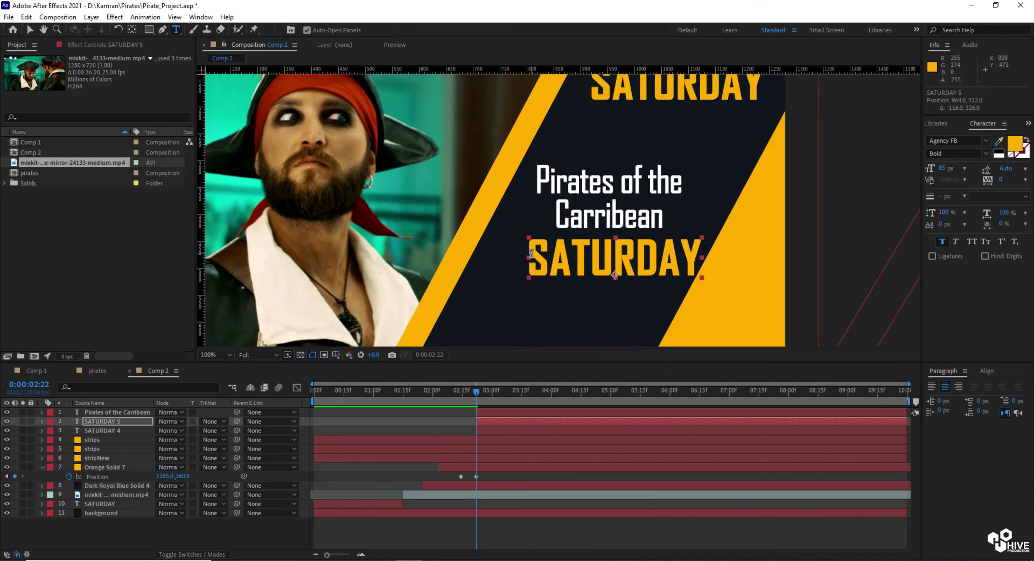
left_click_drag(519, 265, 774, 269)
type("00:0")
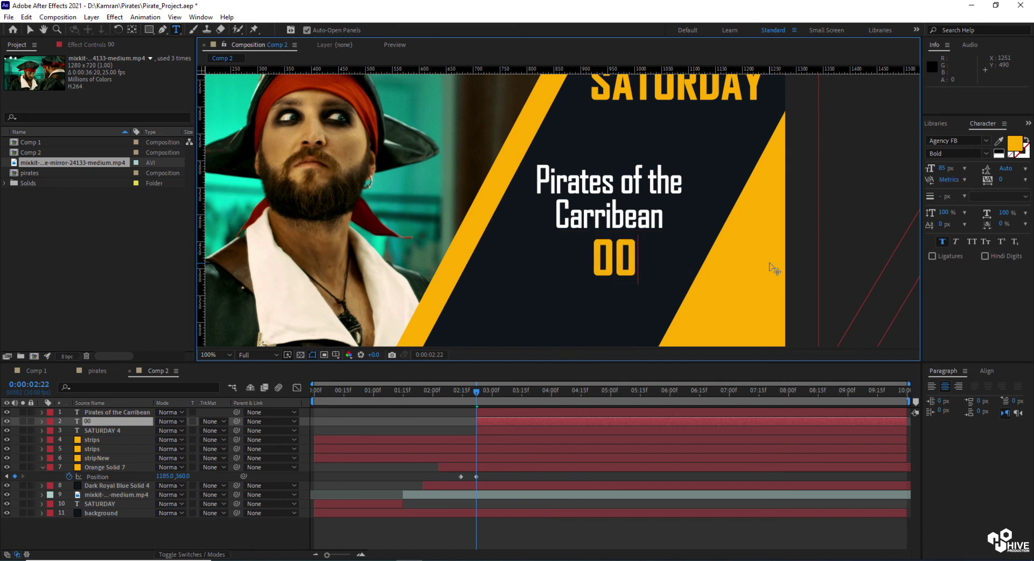
key("BackSpace")
key("BackSpace")
key("BackSpace")
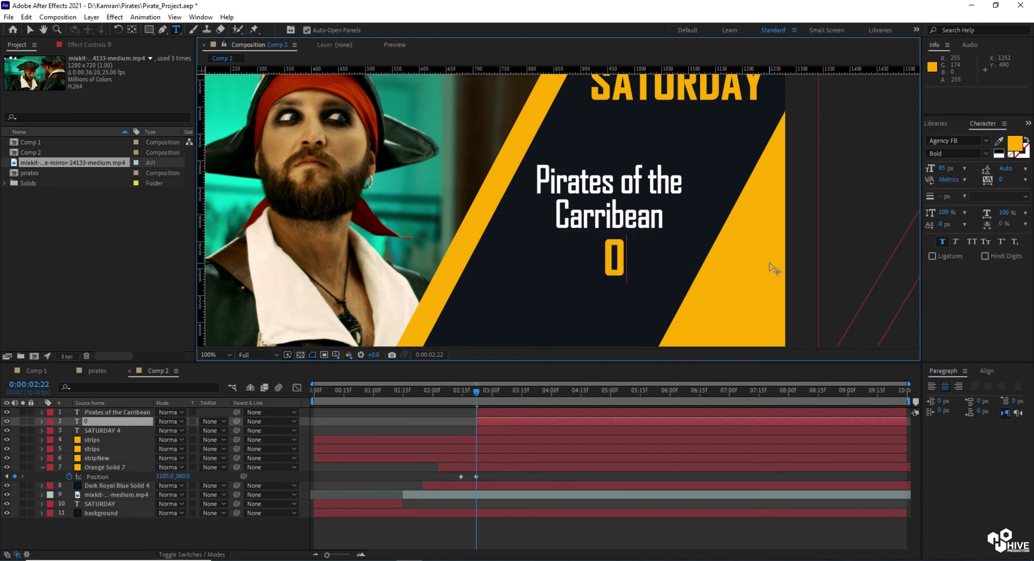
type("9:00")
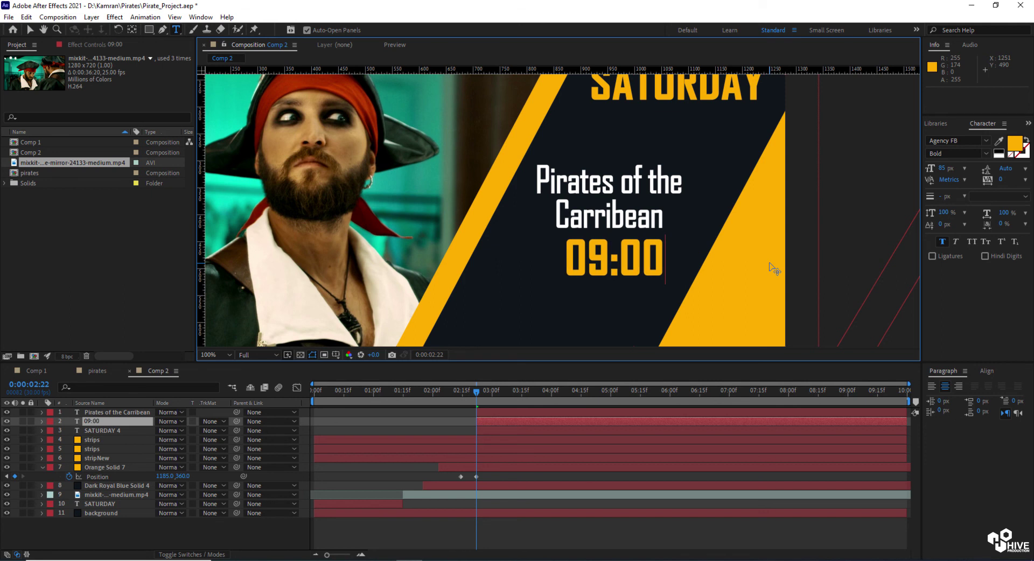
type(" PM")
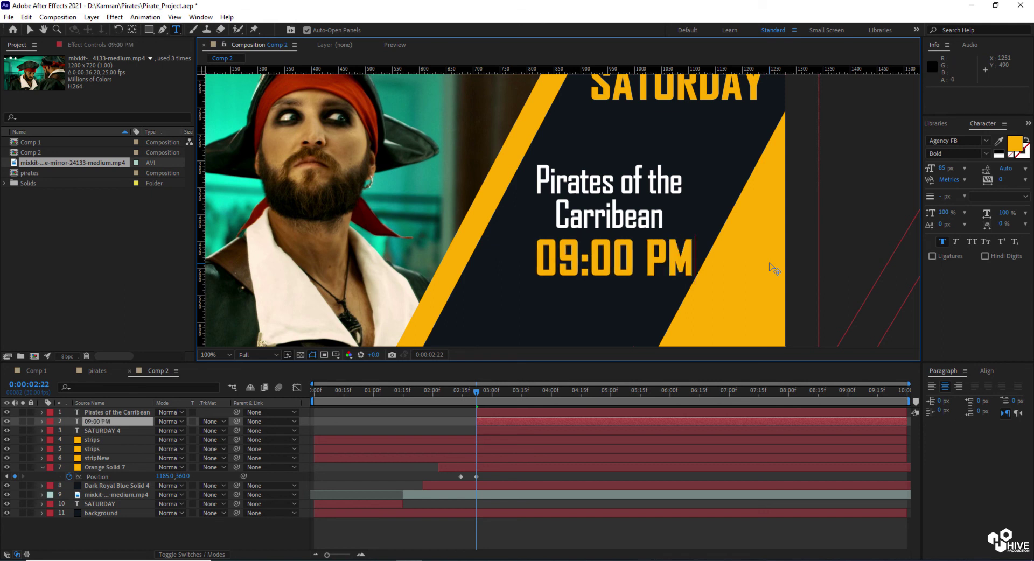
Step: Shift the "09:00 PM" text slightly up and left to position 954, 505
left_click(28, 30)
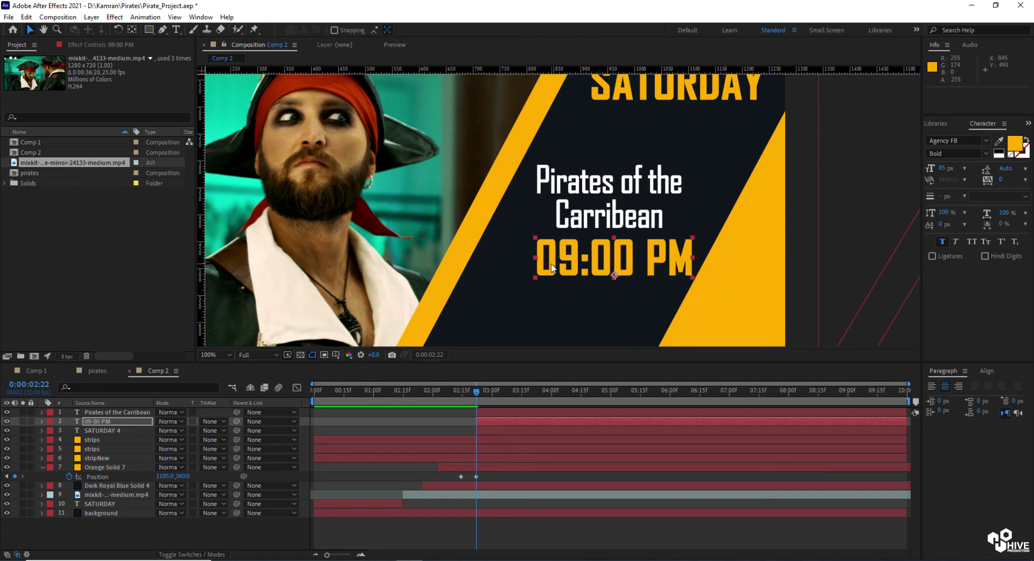
left_click_drag(595, 266, 589, 261)
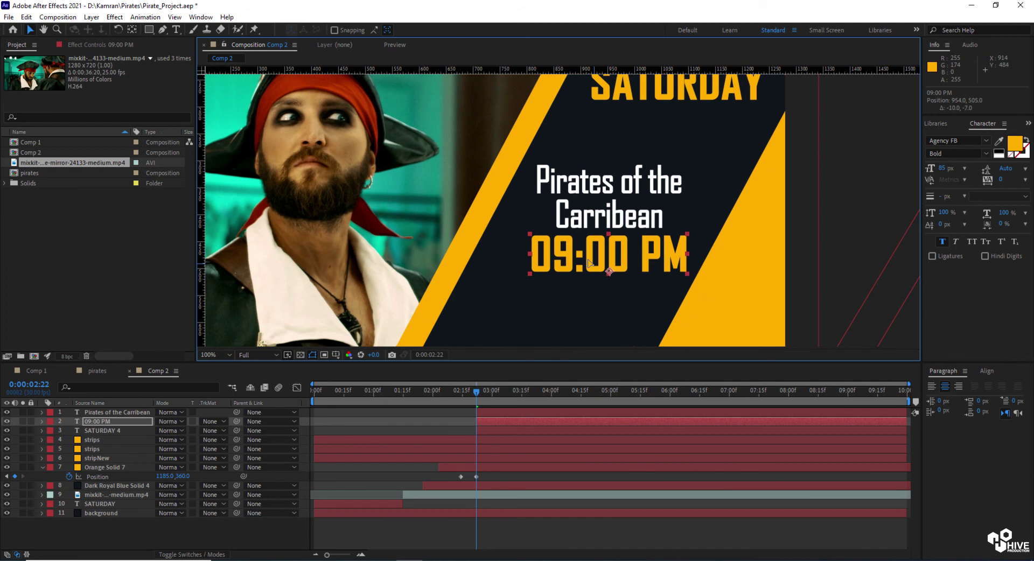
key("comma")
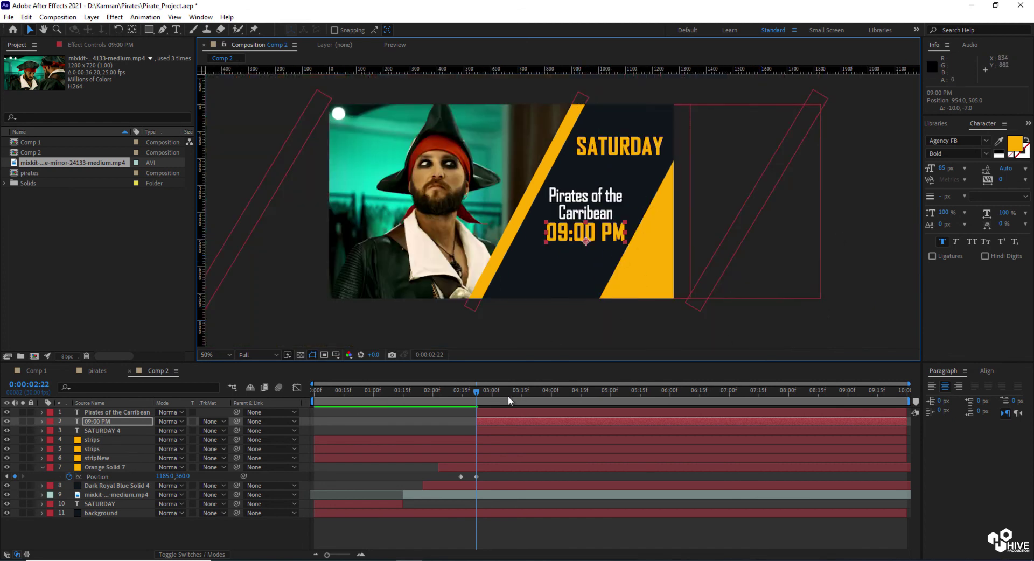
Step: Preview the animation from the start of the composition, and return to 0:00:02:22
left_click_drag(478, 392, 288, 403)
key("space")
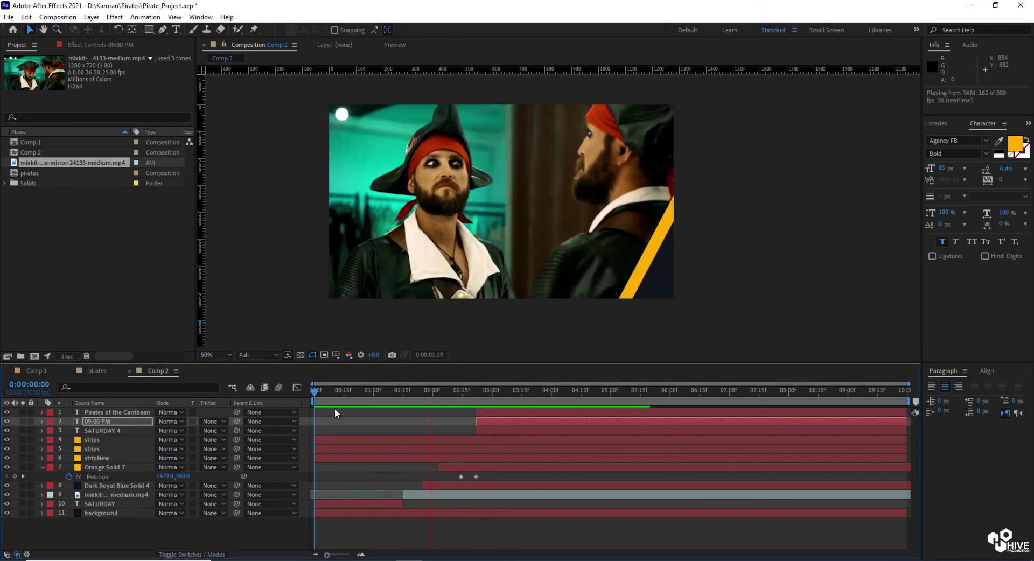
left_click(476, 394)
Step: Apply the Linear Wipe effect to the SATURDAY text above "Pirates of the Carribean"
left_click(622, 156)
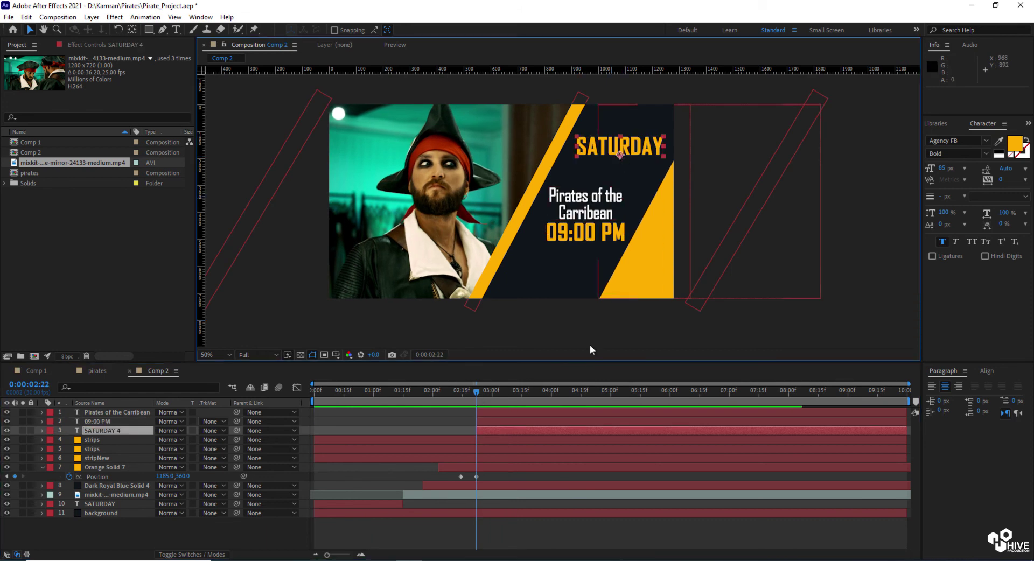
right_click(488, 429)
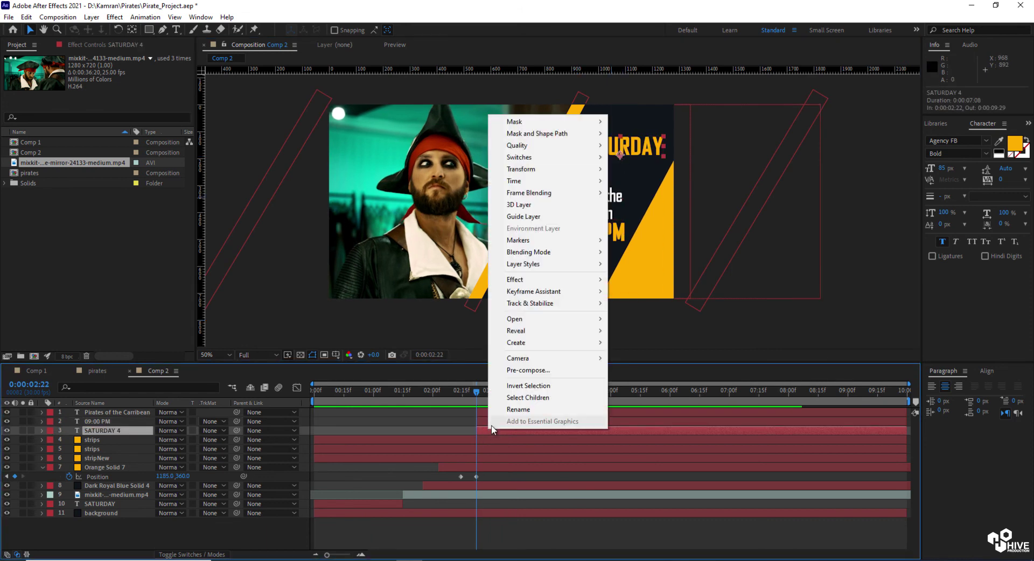
left_click(943, 119)
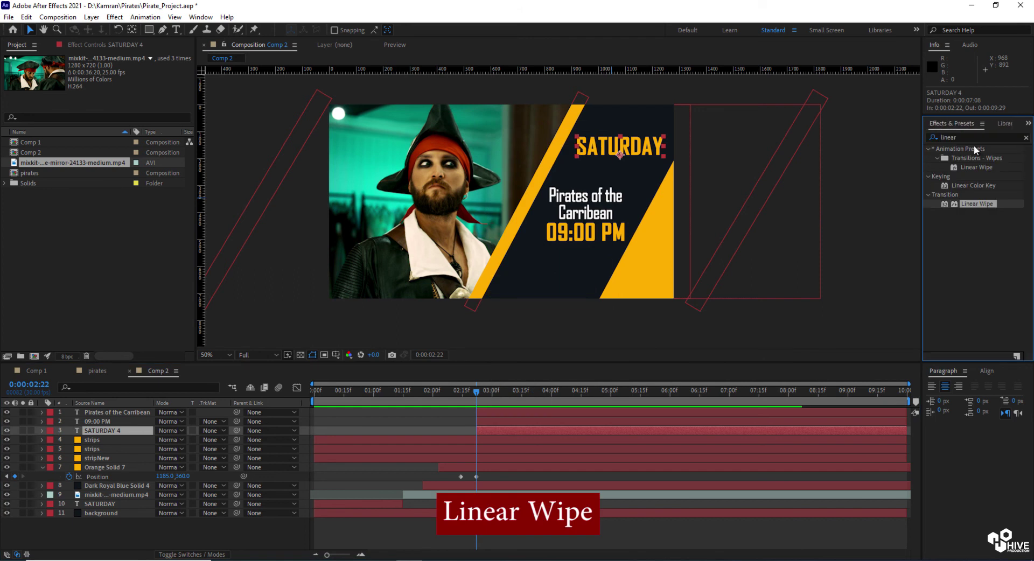
left_click_drag(973, 202, 526, 432)
scroll(673, 156, "up", 2)
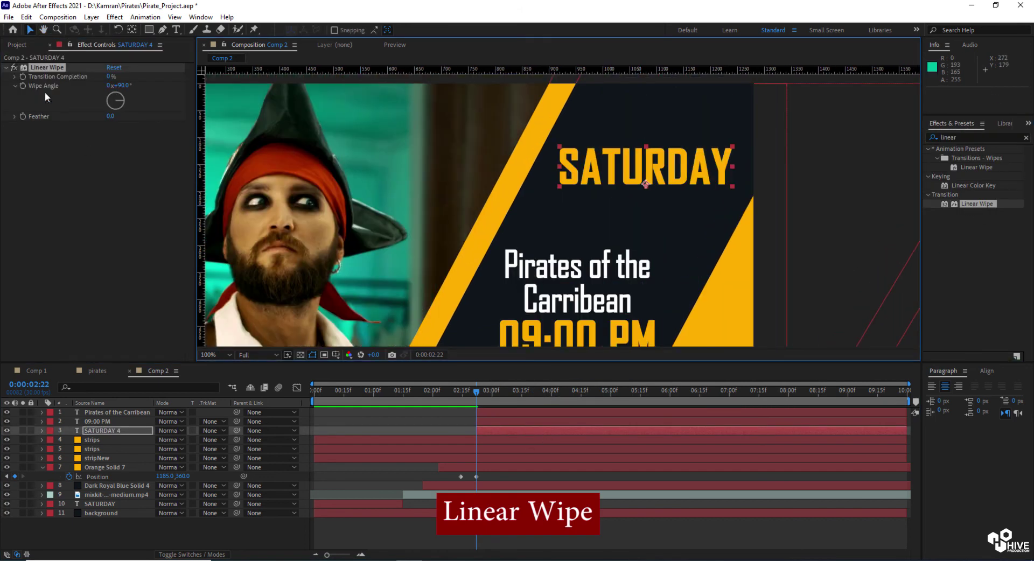
Step: Set the SATURDAY wipe angle to 270° and keyframe its Transition Completion at 29% at 0:00:02:22
left_click_drag(108, 78, 151, 76)
left_click_drag(112, 109, 109, 105)
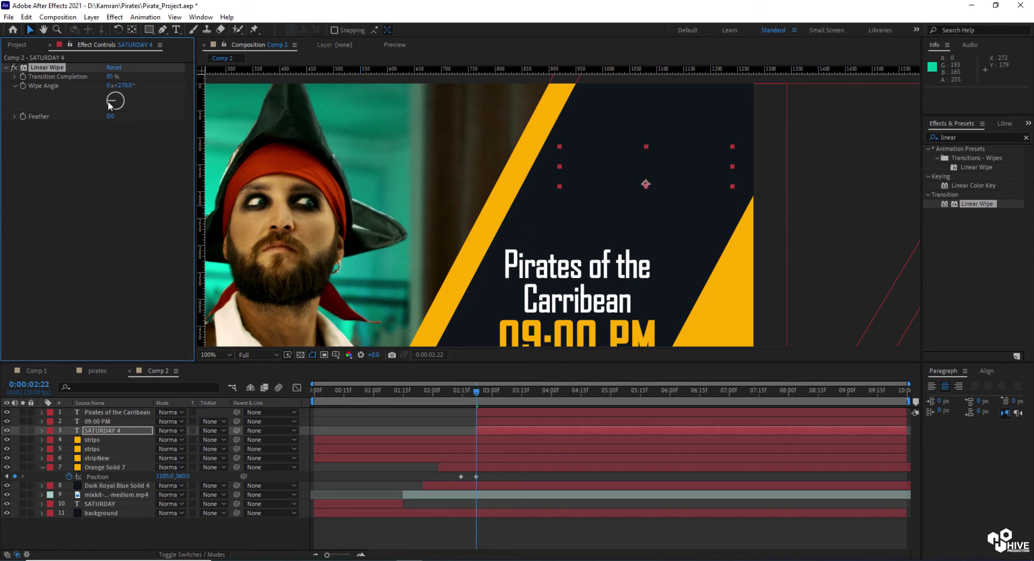
mouse_move(110, 76)
left_mouse_down()
mouse_move(126, 77)
mouse_move(100, 82)
left_mouse_up()
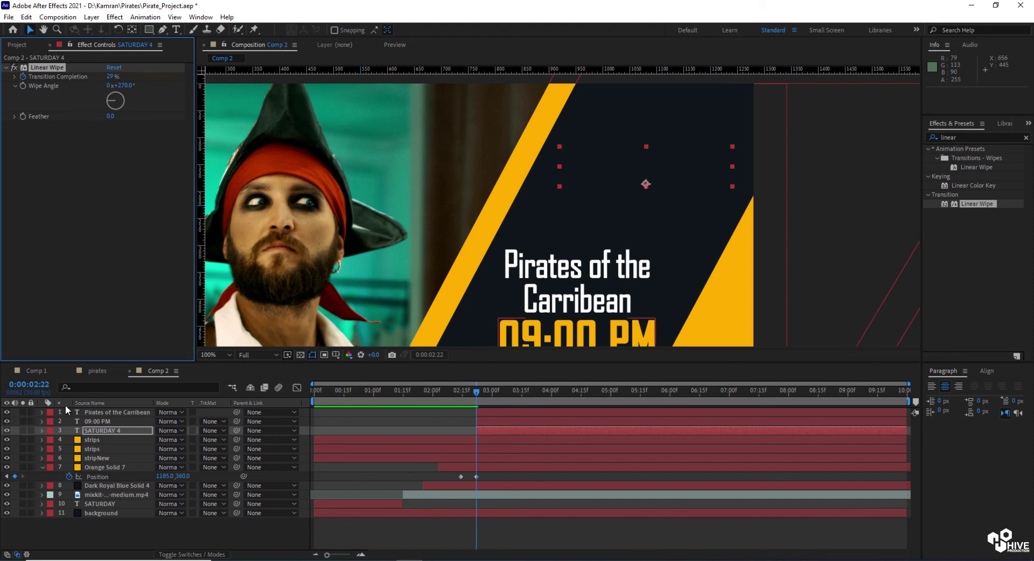
Step: Keyframe the SATURDAY wipe's Transition Completion at 1% at 0:00:03:02, and move that keyframe to 0:00:03:08
left_click(41, 386)
left_click(41, 385)
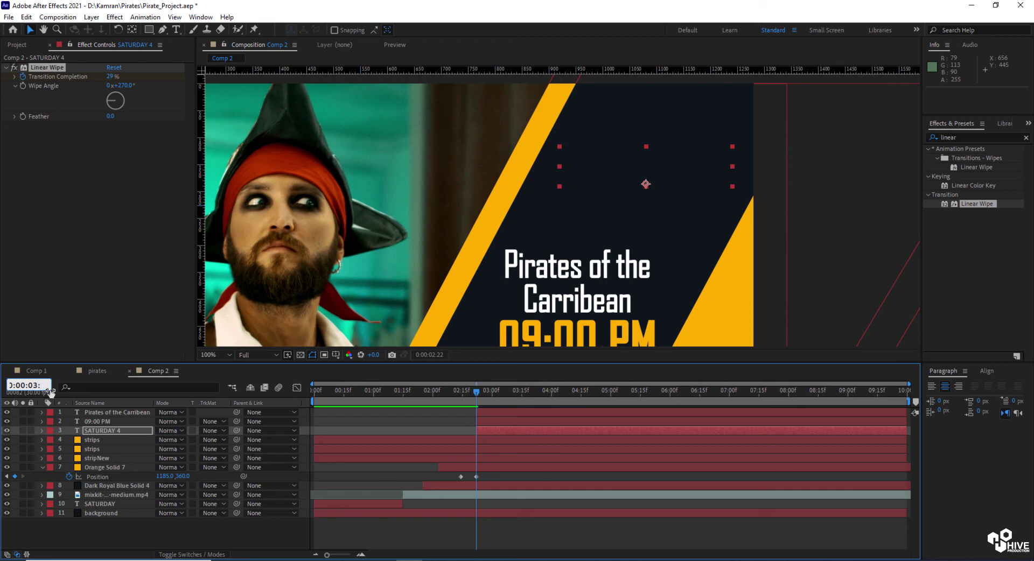
key("Return")
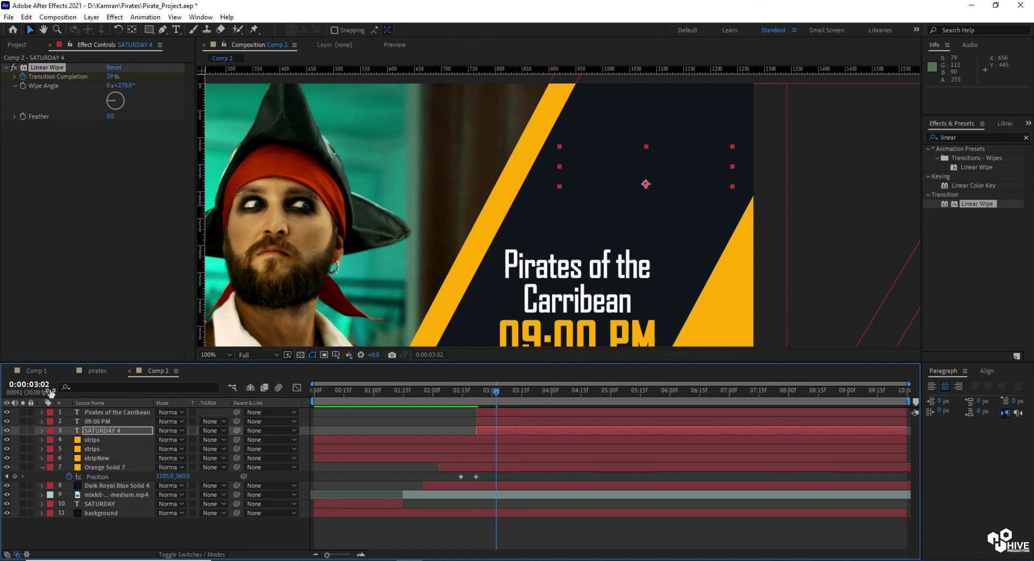
left_click_drag(111, 77, 97, 73)
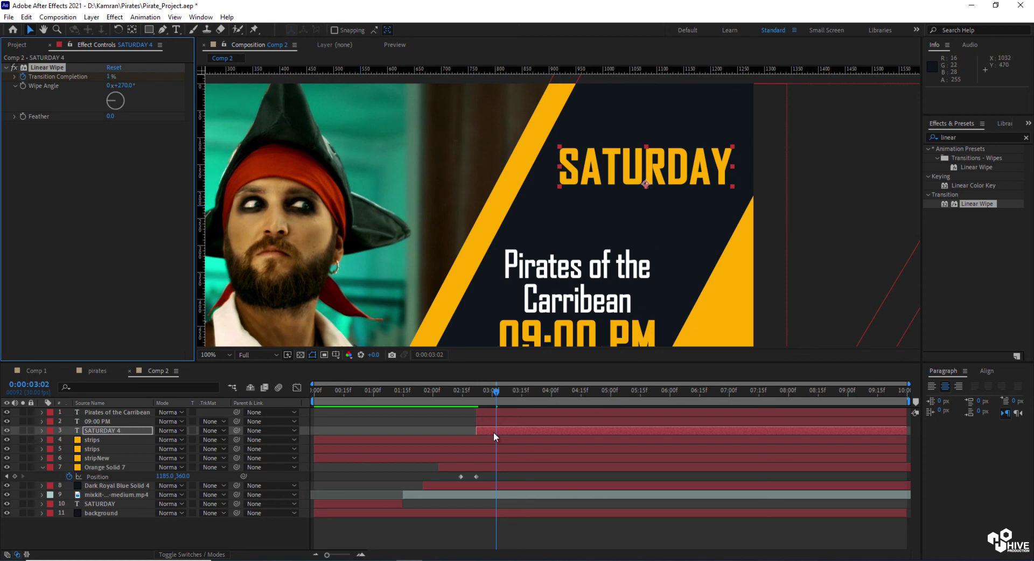
key("u")
left_click_drag(496, 449, 509, 450)
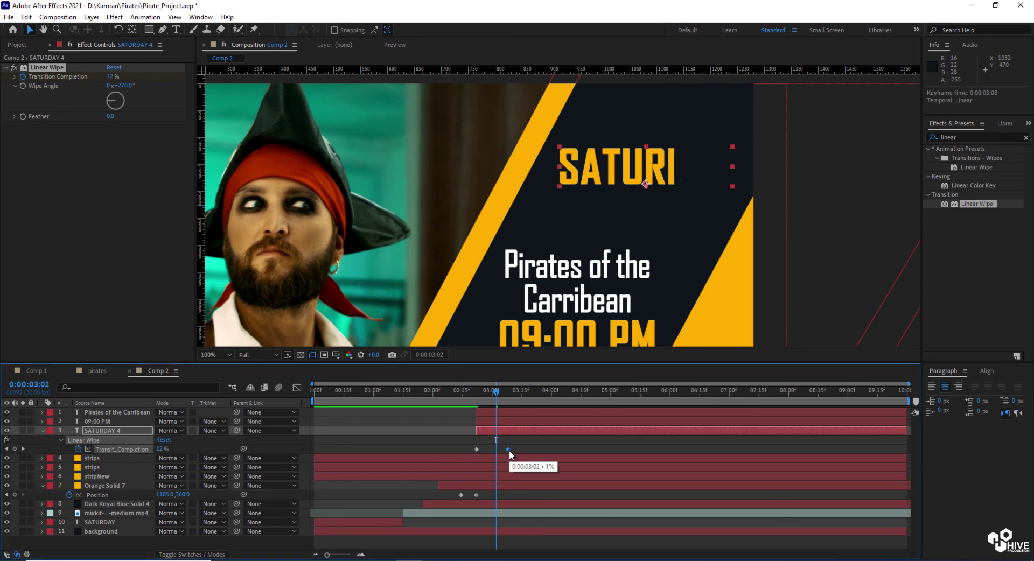
left_click(508, 392)
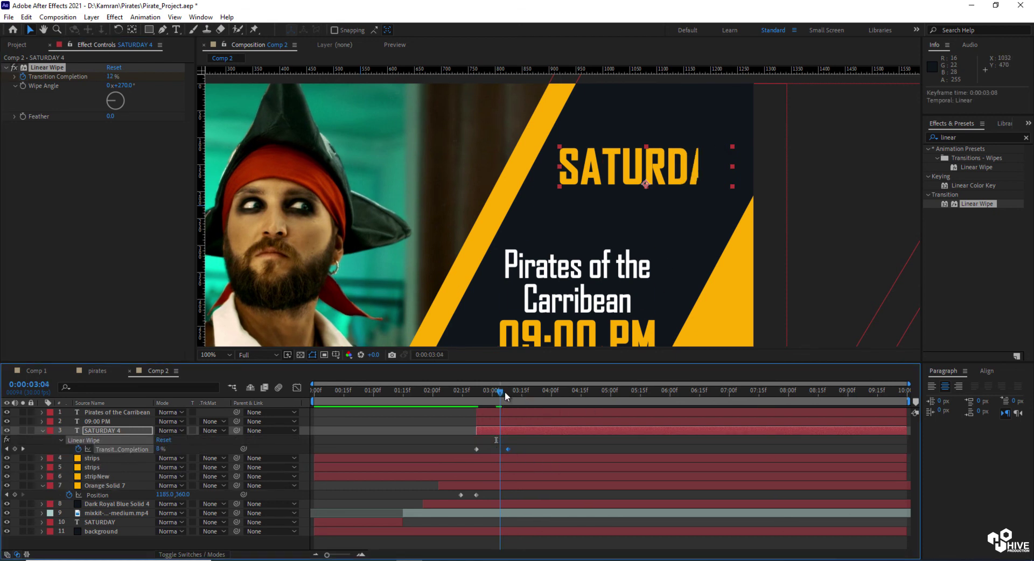
Step: Draw a rectangular mask around the "09:00 PM" text and place a horizontal guide at 433 along the mask's upper edge
left_click(515, 421)
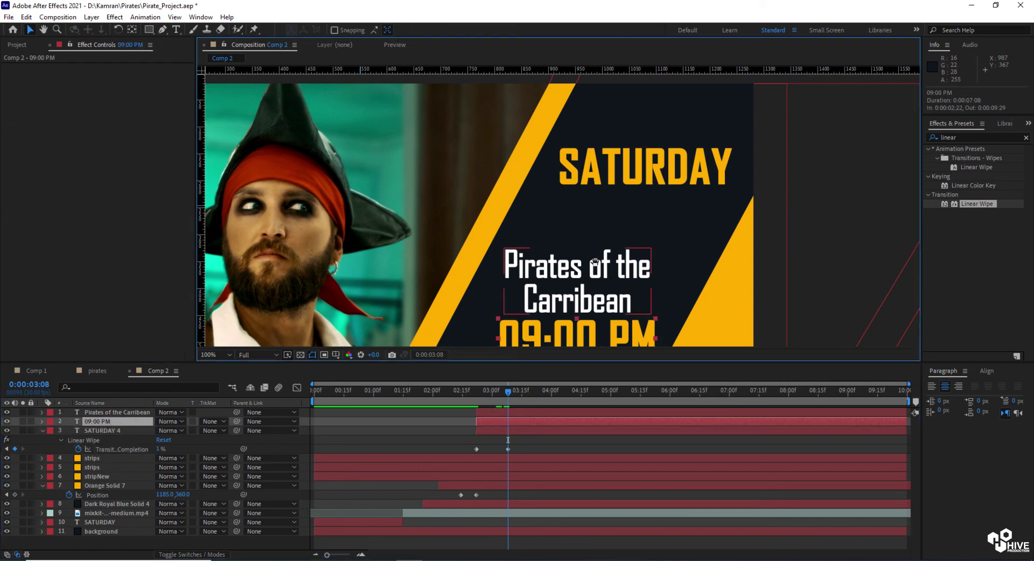
left_click_drag(595, 278, 586, 214)
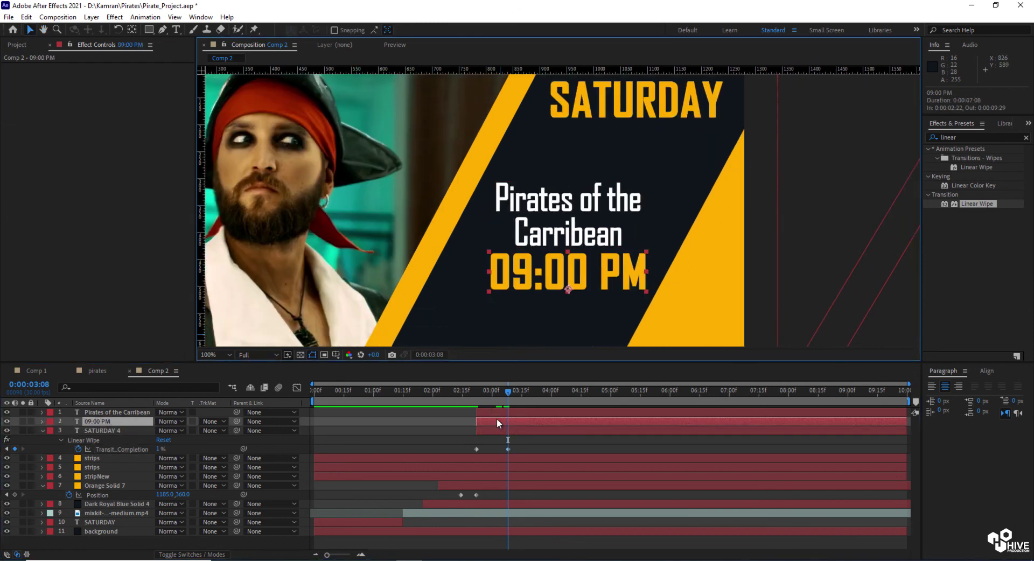
left_click(149, 29)
mouse_move(491, 179)
left_mouse_down()
mouse_move(648, 247)
mouse_move(641, 309)
mouse_move(571, 305)
mouse_move(651, 296)
left_mouse_up()
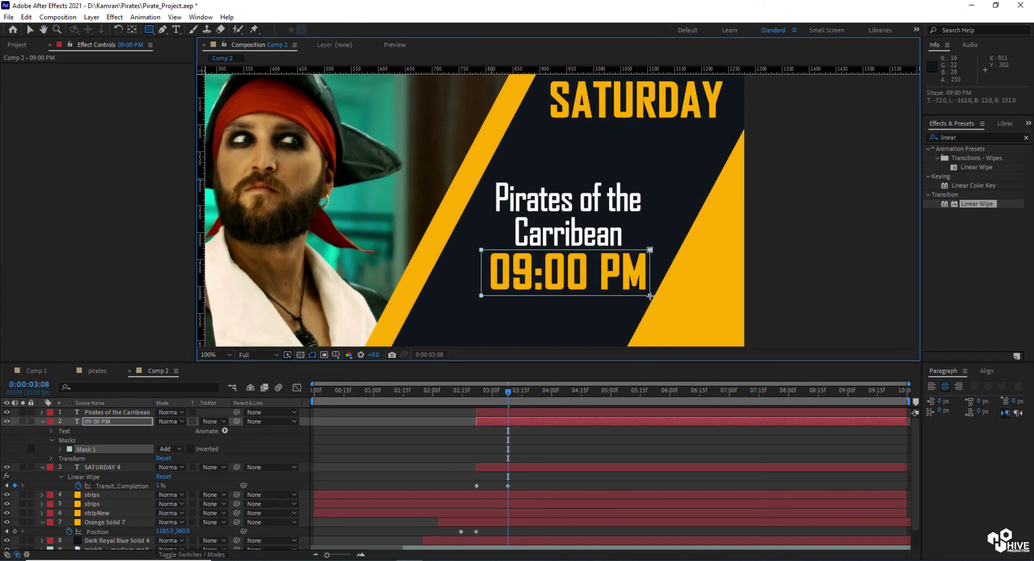
left_click(513, 422)
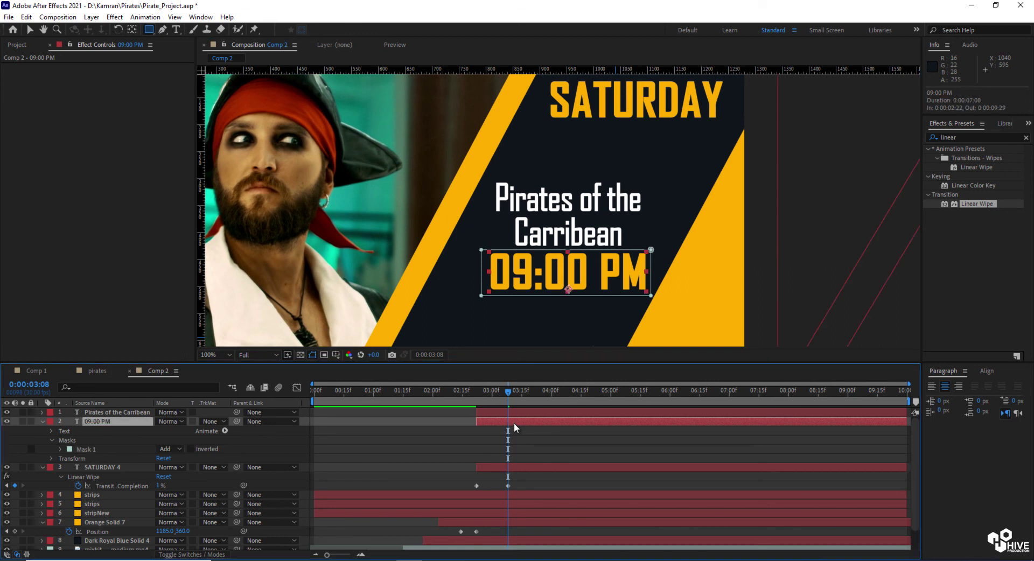
left_click_drag(487, 70, 501, 250)
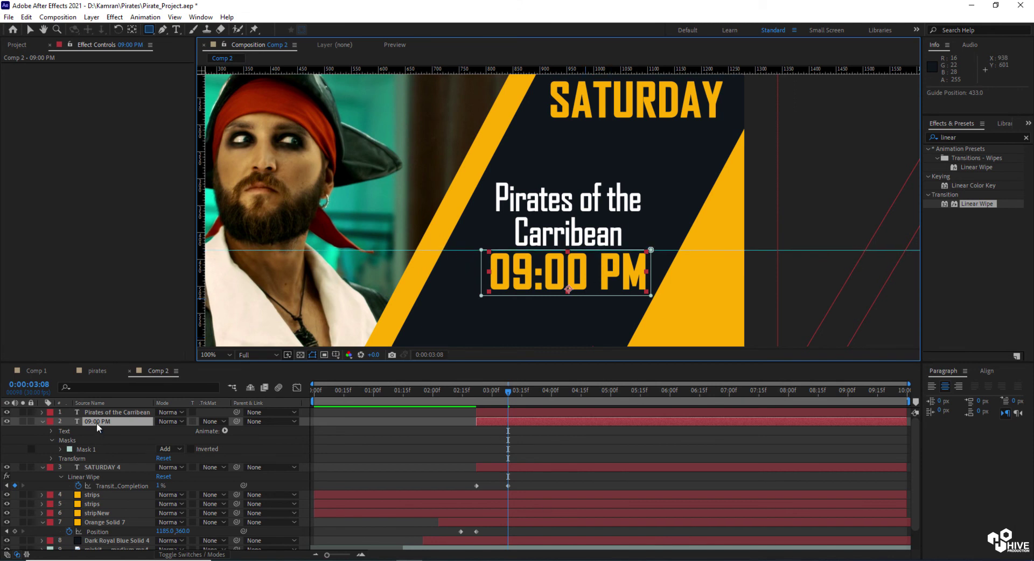
Step: Add Mask Path keyframes to the "09:00 PM" text at 0:00:03:08 and 0:00:02:22
key("m")
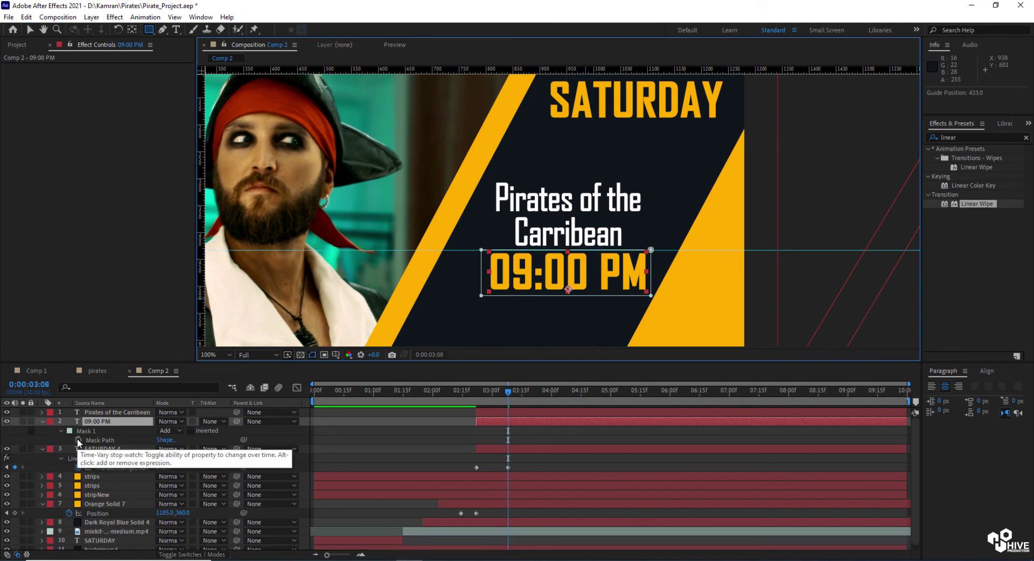
left_click(78, 440)
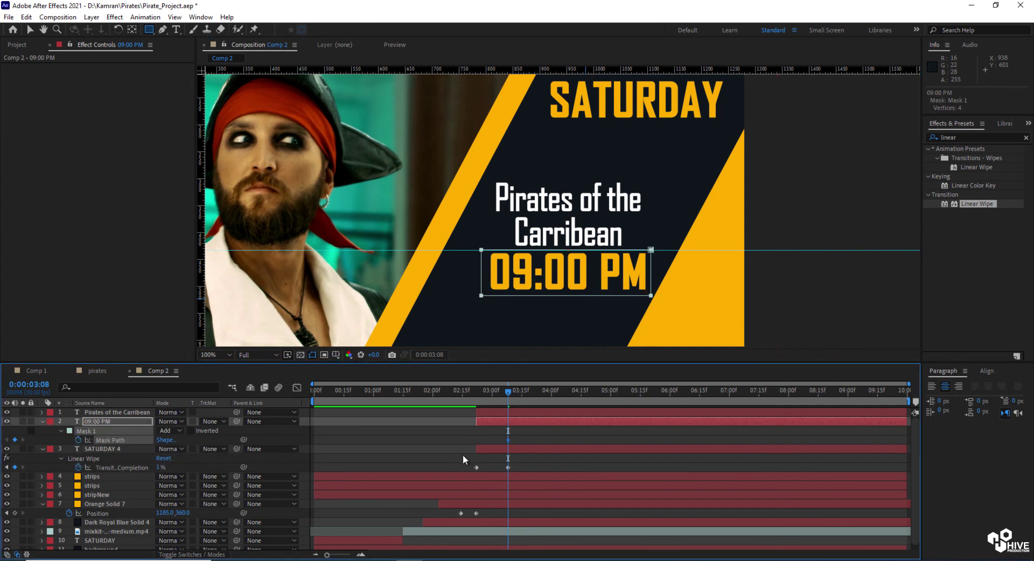
left_click(476, 394)
left_click(15, 440)
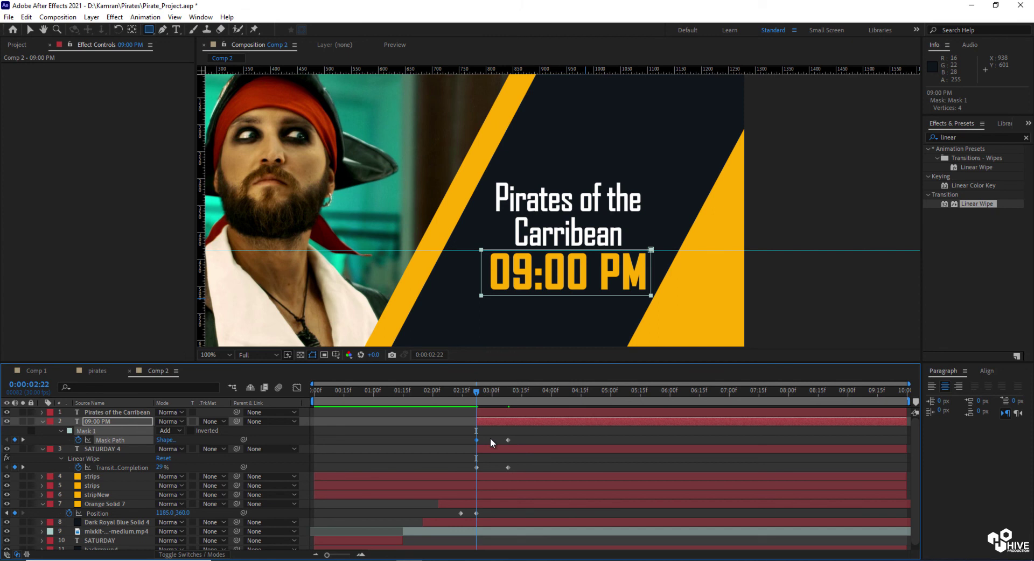
Step: Keyframe the "09:00 PM" text's position from 954, 417 at 0:00:02:22 to 954, 505 at 0:00:03:08
key("p")
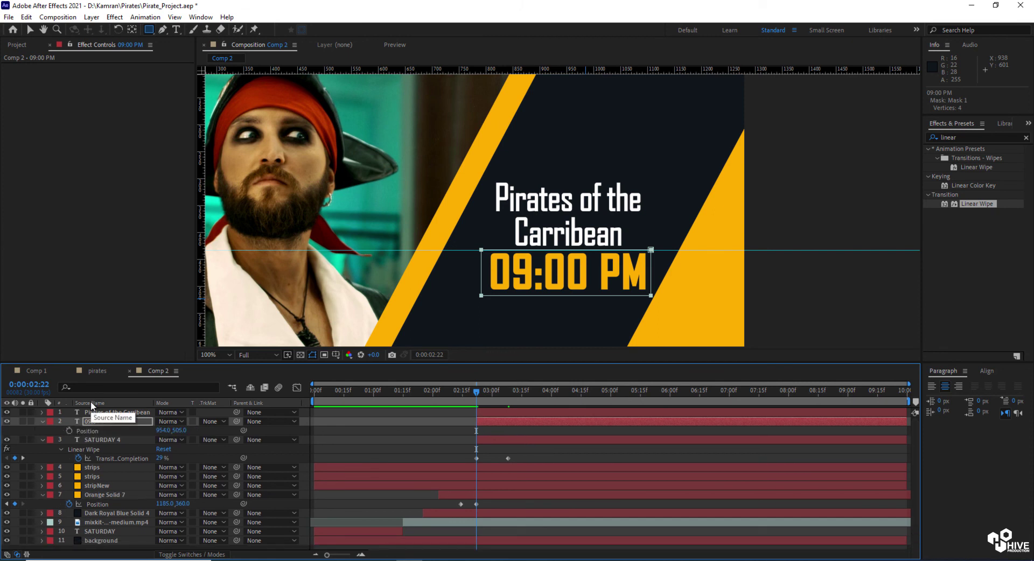
left_click(43, 442)
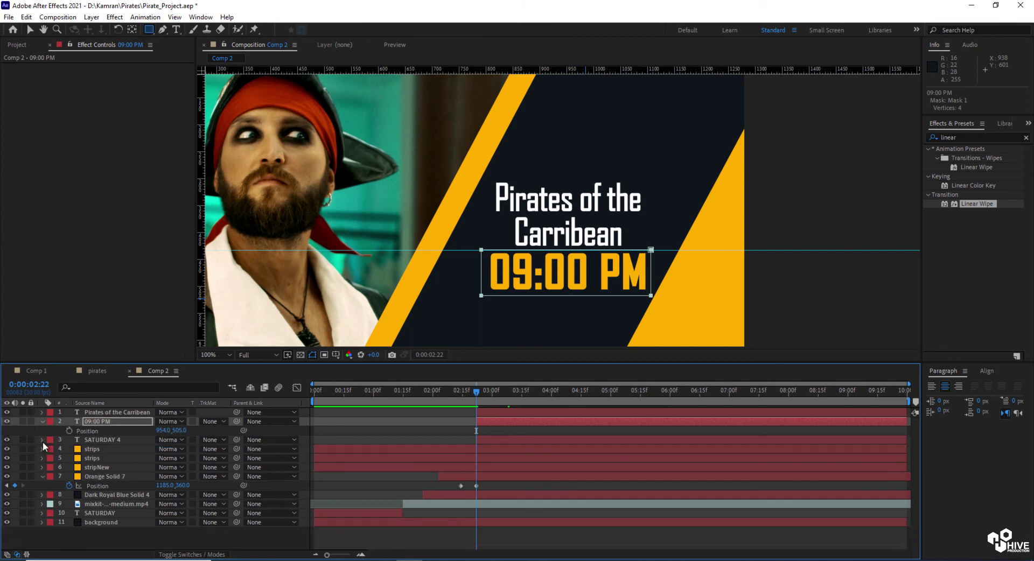
left_click(42, 476)
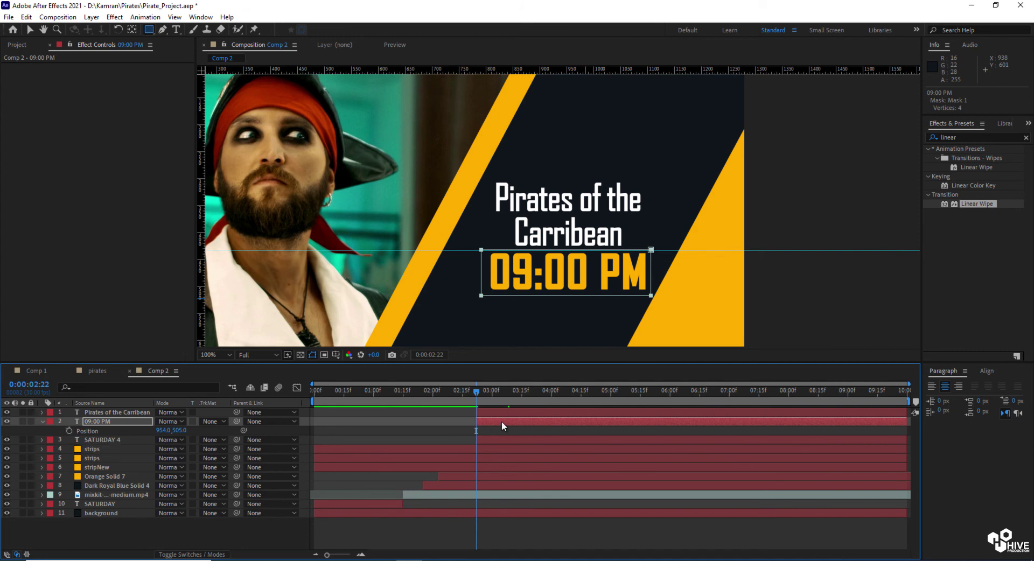
key("m")
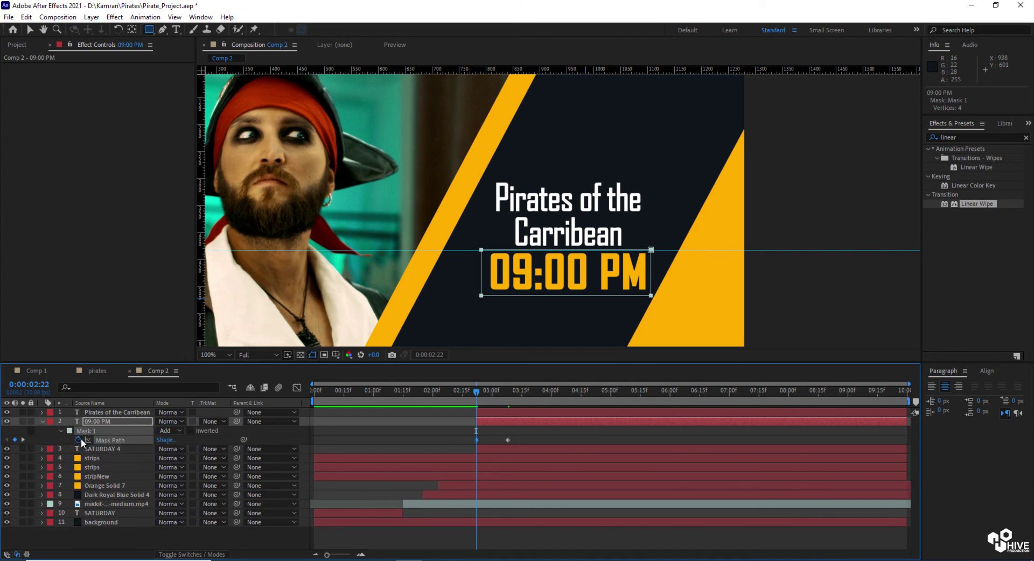
key("shift+p")
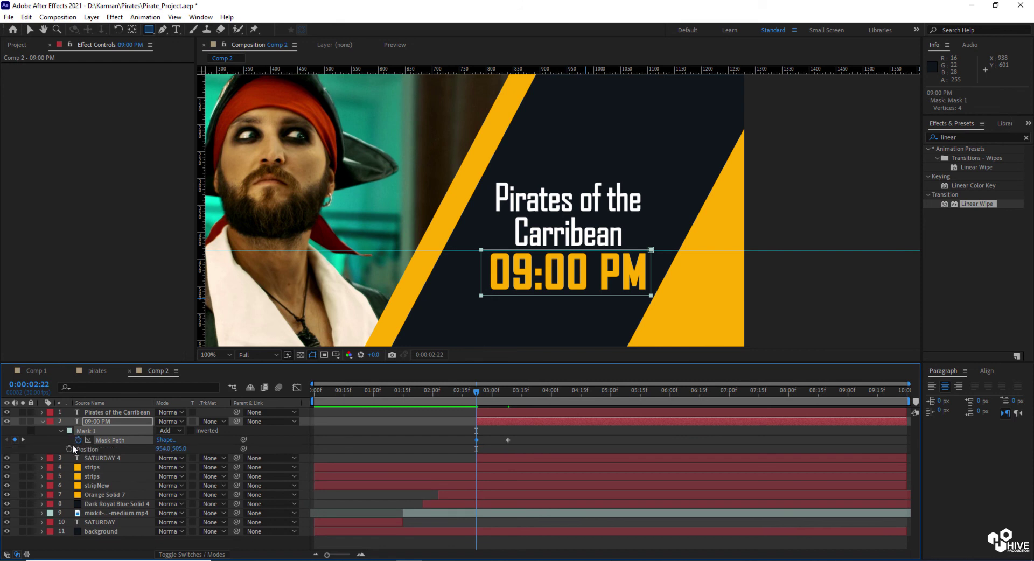
left_click(69, 448)
left_click_drag(477, 392, 508, 400)
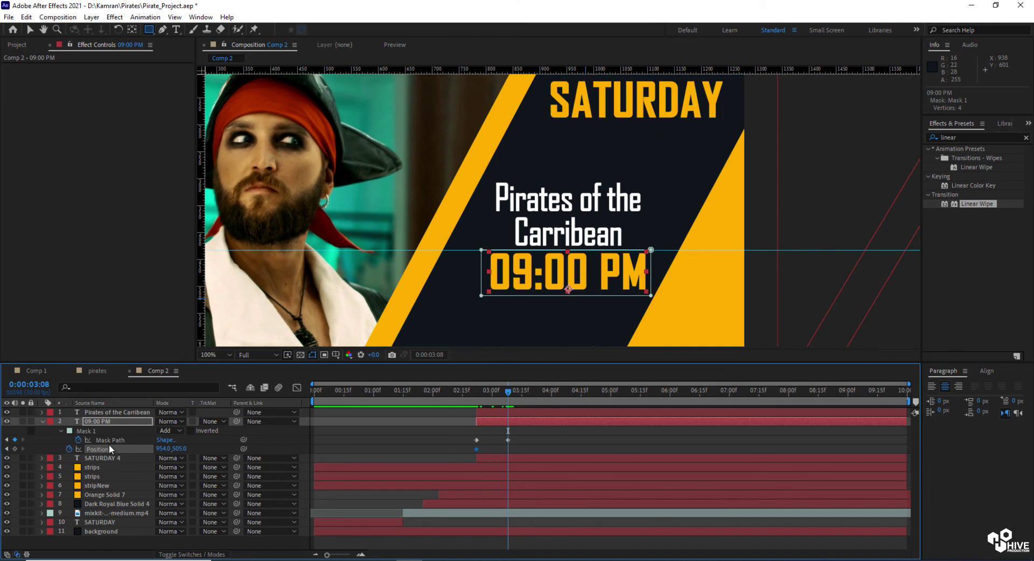
left_click_drag(501, 392, 475, 399)
left_click_drag(180, 449, 140, 442)
mouse_move(476, 392)
left_mouse_down()
mouse_move(507, 396)
mouse_move(476, 399)
left_mouse_up()
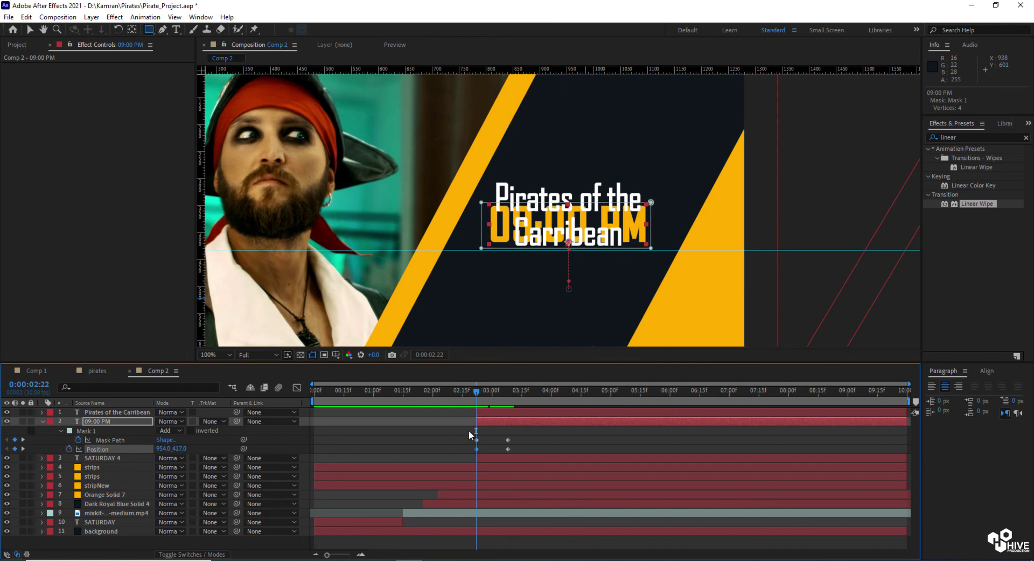
Step: Move the "09:00 PM" mask 88 px down below the guide at 0:00:02:22, and check the reveal up to 0:00:03:08
left_click(109, 439)
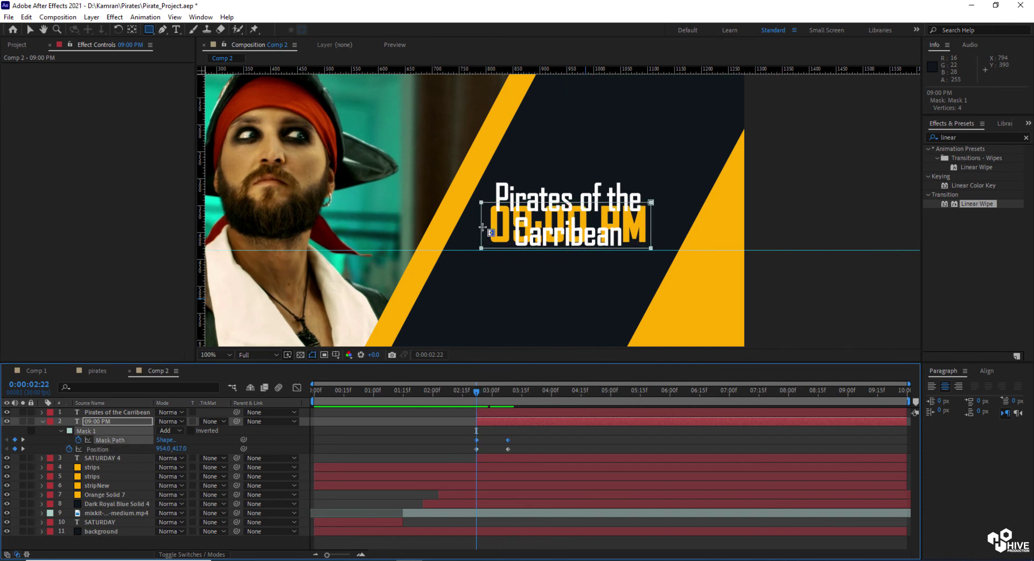
left_click(30, 30)
left_click(504, 207)
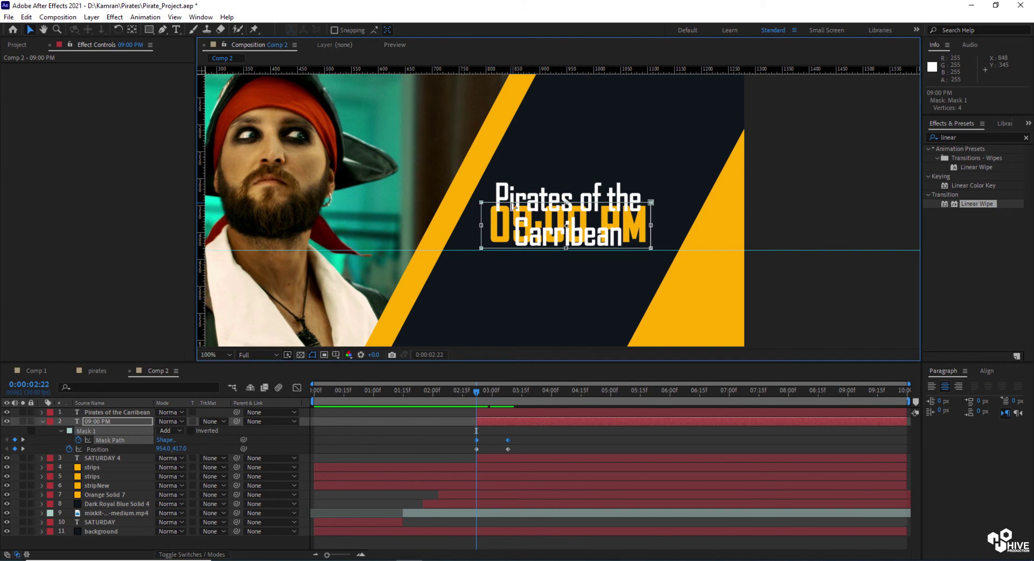
left_click_drag(512, 209, 517, 249)
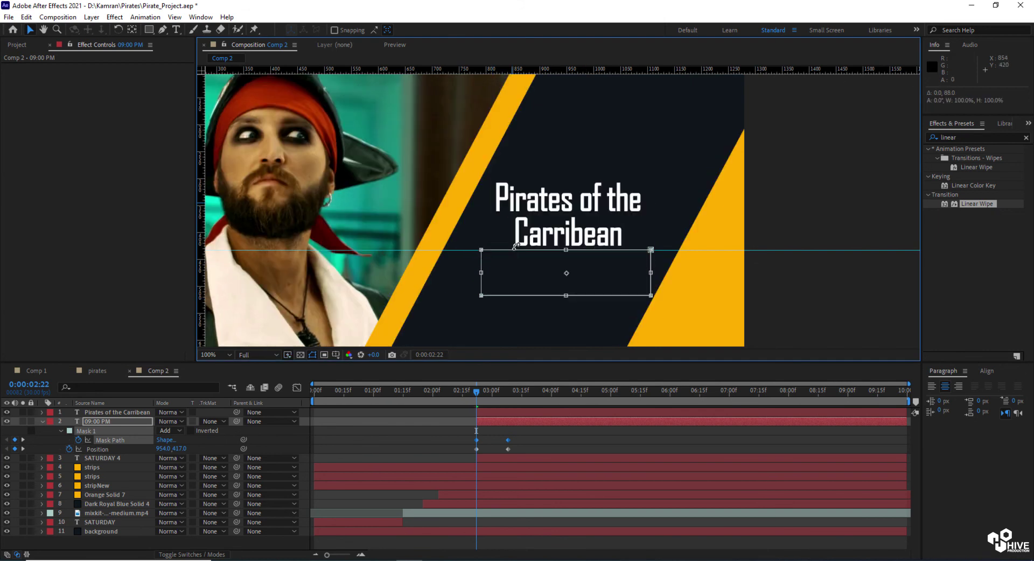
left_click_drag(476, 390, 506, 400)
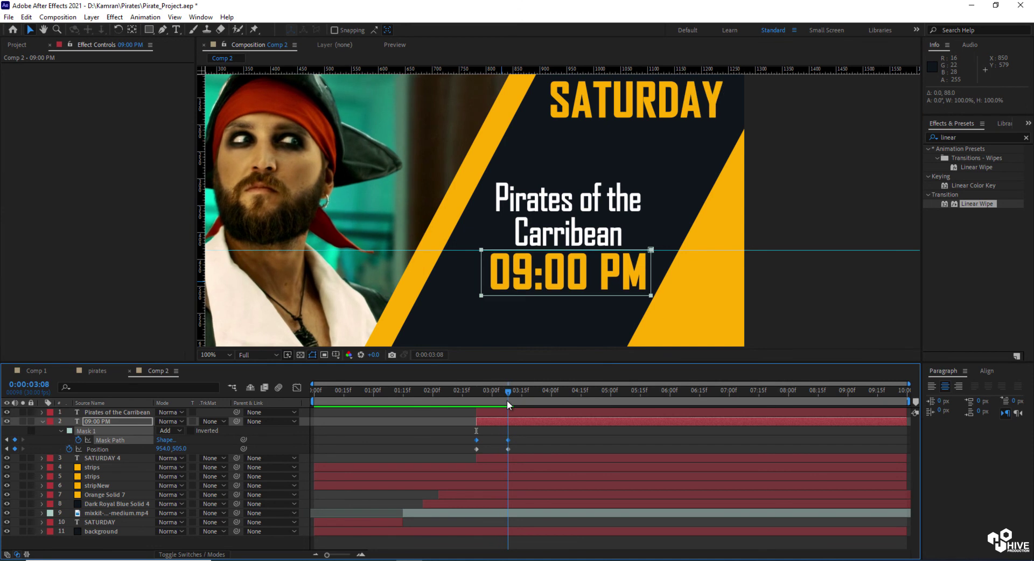
mouse_move(506, 399)
left_mouse_down()
mouse_move(479, 402)
mouse_move(506, 408)
left_mouse_up()
Step: Draw a rectangular mask around the "Pirates of the Carribean" text with its lower edge on the guide
left_click(42, 421)
left_click(506, 412)
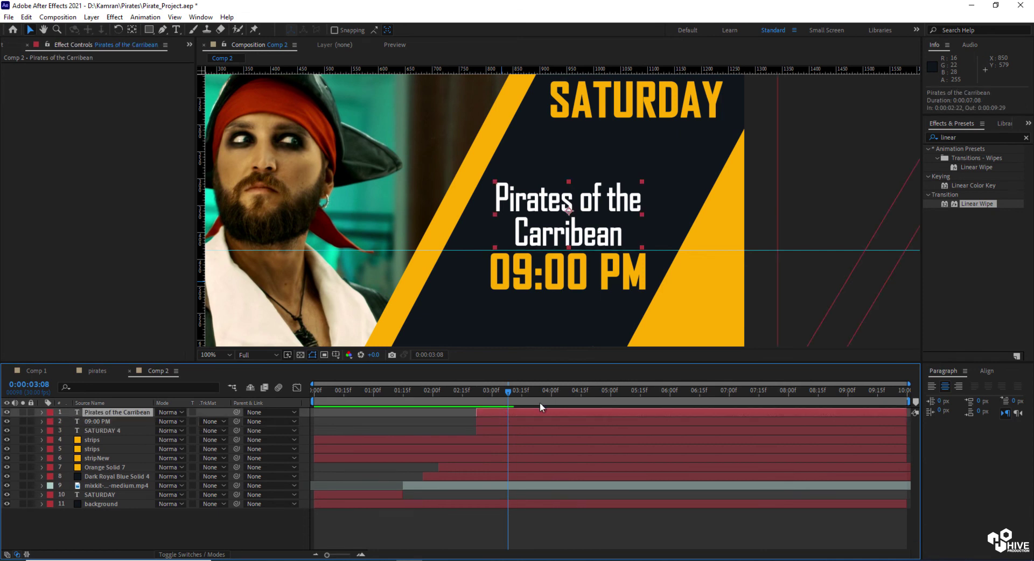
left_click(149, 29)
left_click_drag(487, 175, 653, 250)
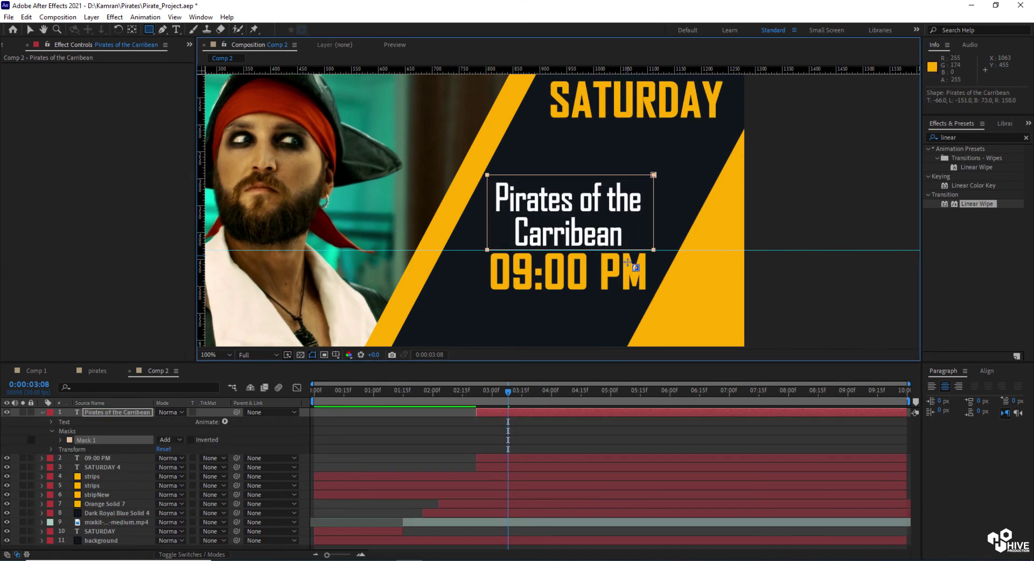
Step: Add Mask Path keyframes to the "Pirates of the Carribean" text at 0:00:03:08 and 0:00:02:22
key("m")
left_click(79, 430)
left_click_drag(508, 401, 474, 399)
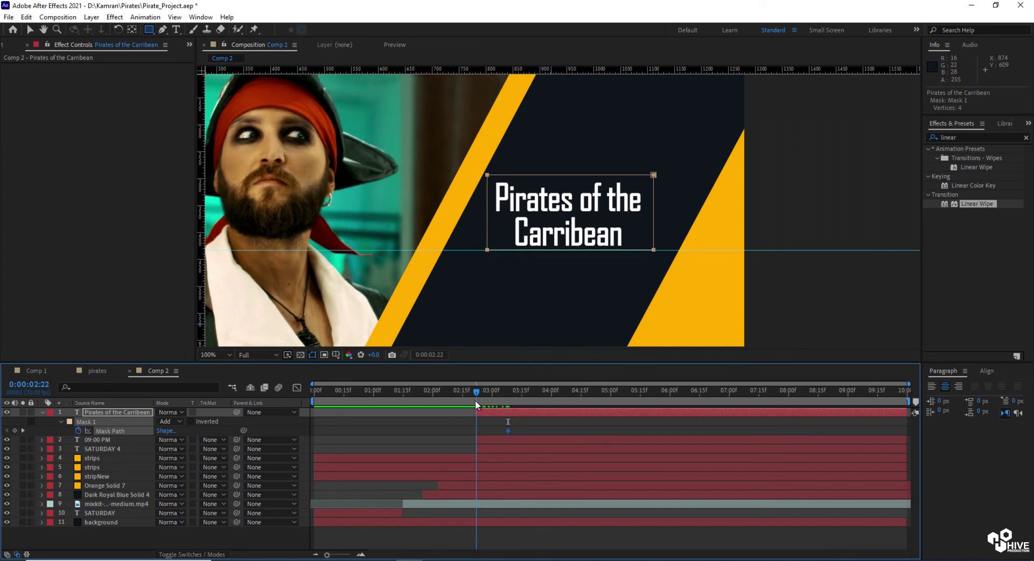
left_click(15, 431)
Step: Keyframe the "Pirates of the Carribean" text's position from 954, 503 at 0:00:02:22 to 954, 360 at 0:00:03:08
key("p")
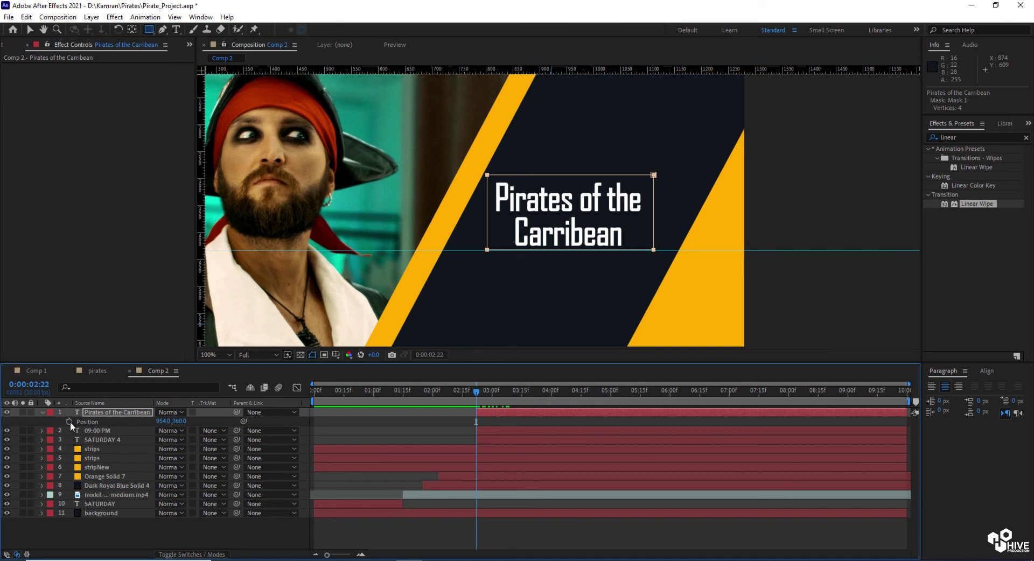
key("m")
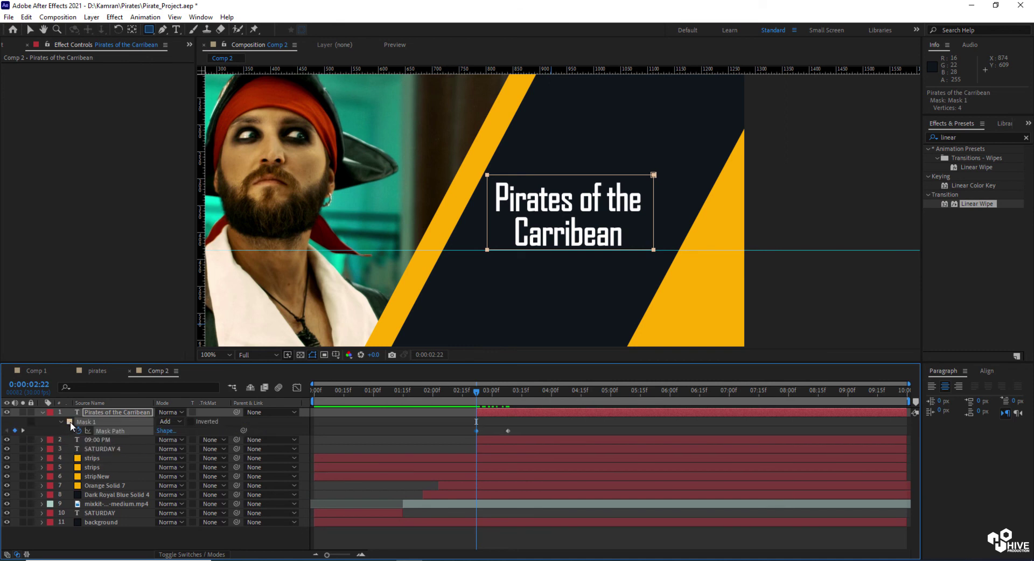
key("shift+p")
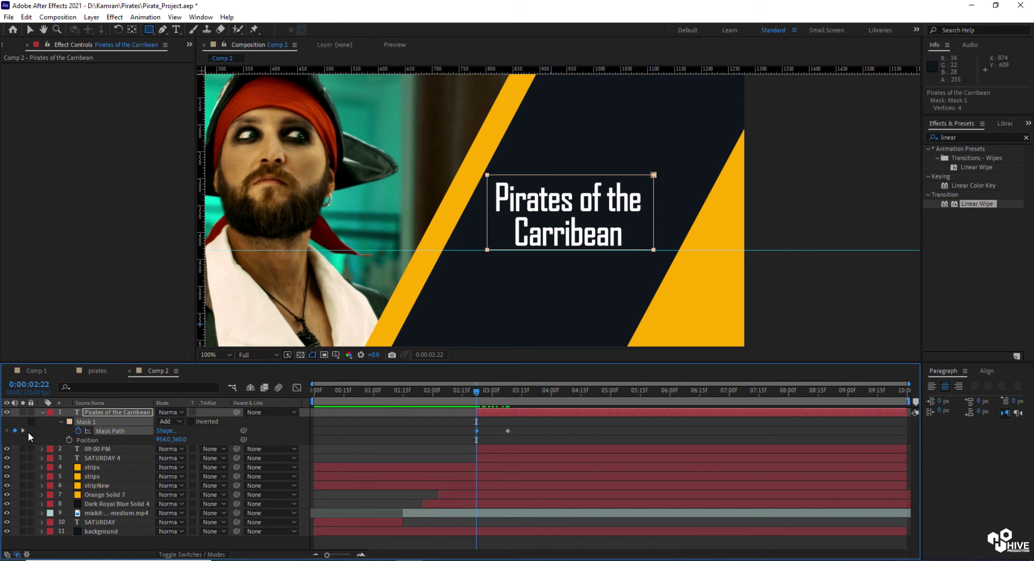
left_click(509, 393)
left_click_drag(509, 393, 476, 396)
left_click(69, 439)
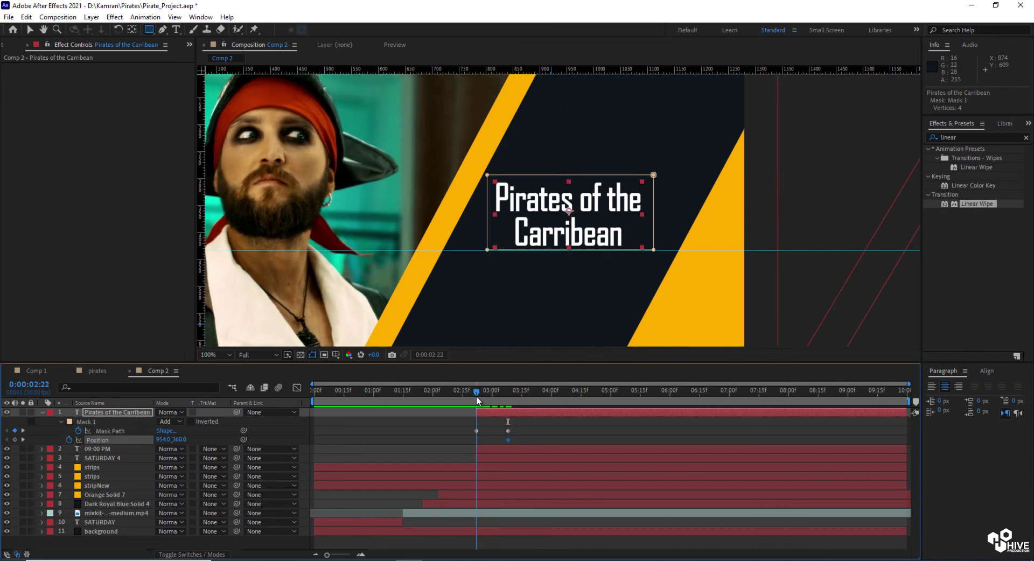
left_click_drag(178, 440, 249, 448)
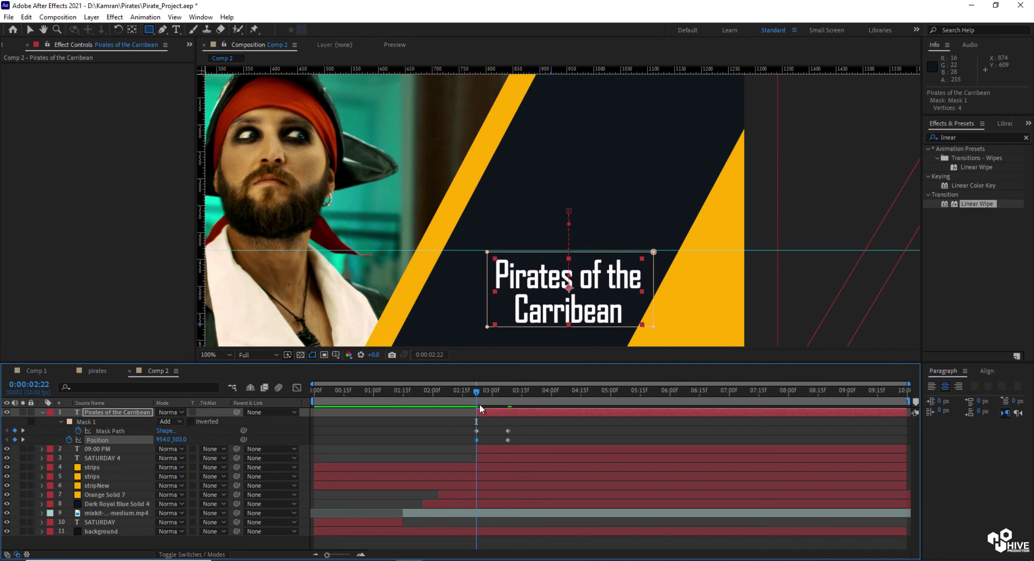
Step: Move the "Pirates of the Carribean" mask 141 px up above the guide at 0:00:02:22, and check the reveal up to 0:00:03:10
mouse_move(475, 392)
left_mouse_down()
mouse_move(504, 396)
mouse_move(476, 398)
left_mouse_up()
left_click(31, 31)
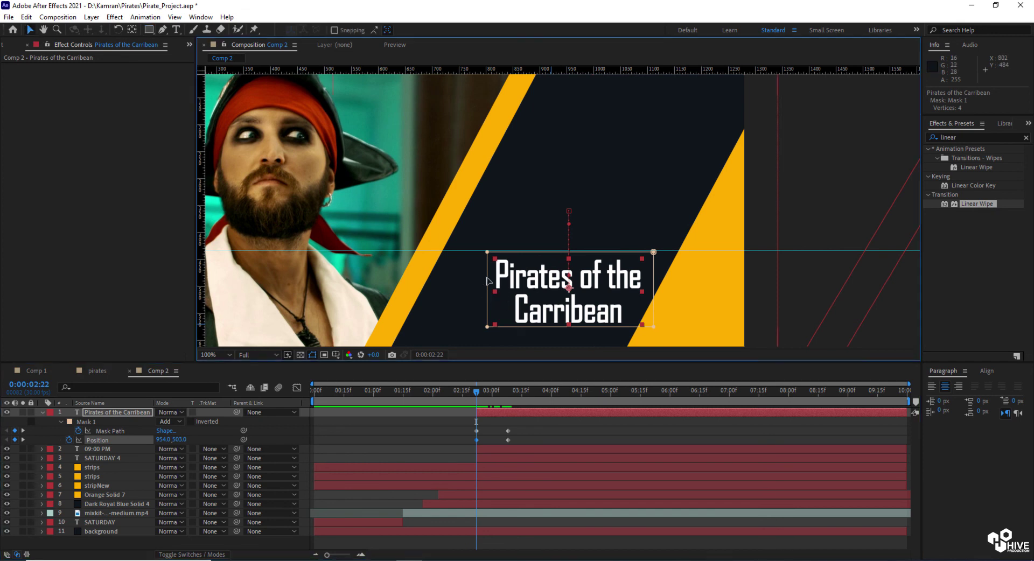
left_click(488, 280)
left_click_drag(536, 257, 527, 180)
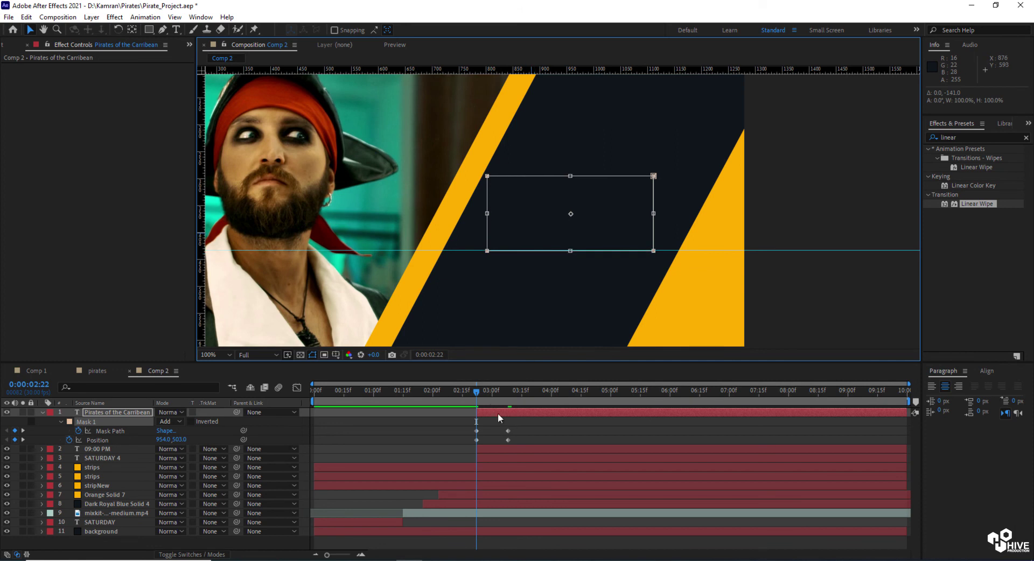
left_click_drag(475, 393, 511, 395)
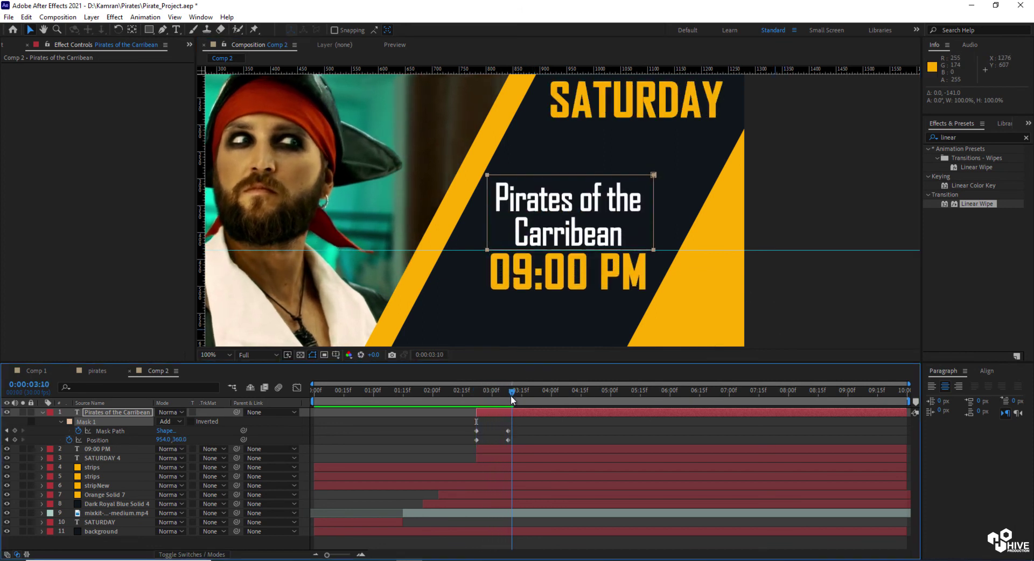
Step: End Comp 2's work area at 0:00:05:00 and preview the whole promo animation
double_click(818, 304)
left_click(253, 45)
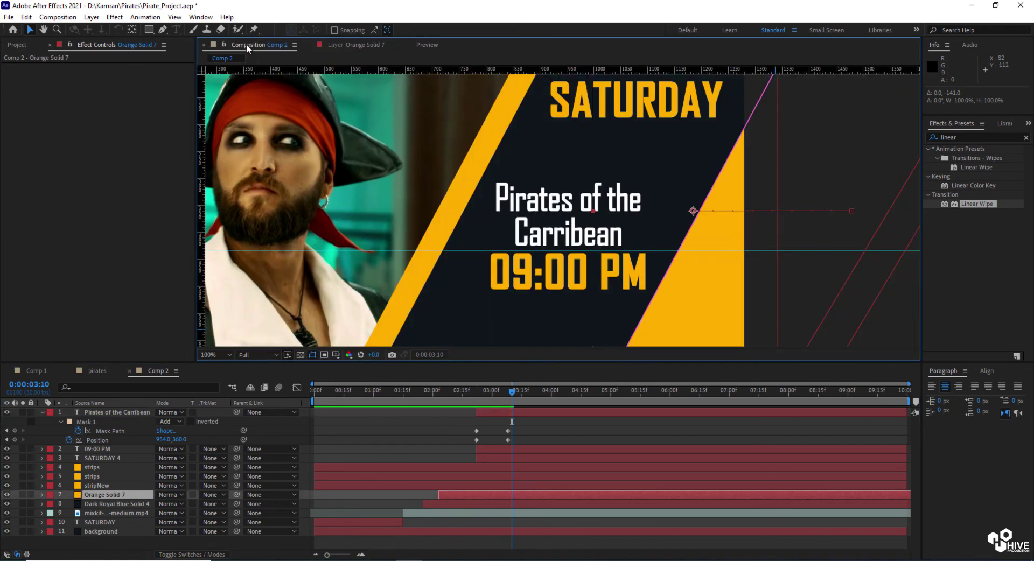
key("comma")
key("F2")
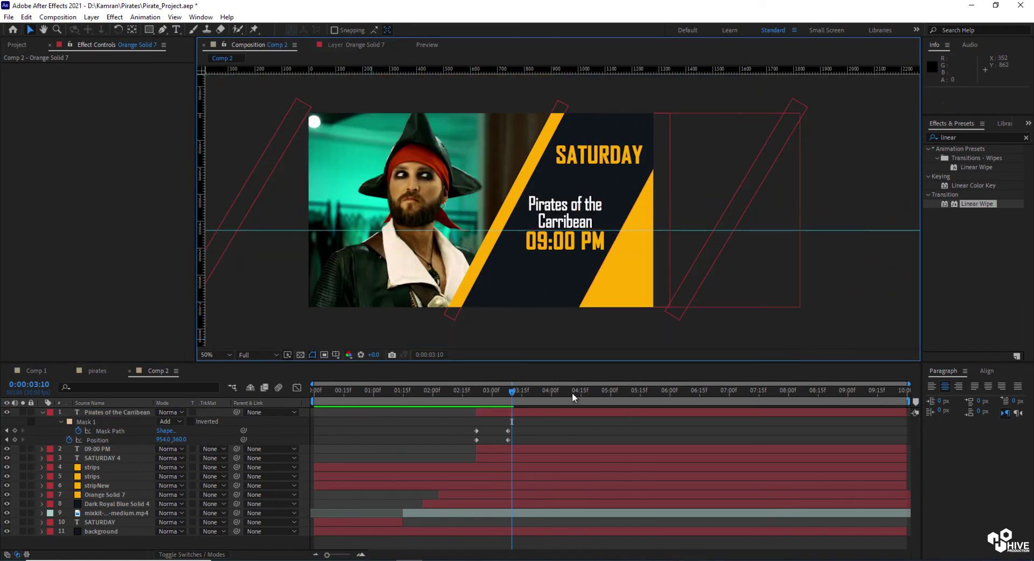
left_click(612, 399)
key("n")
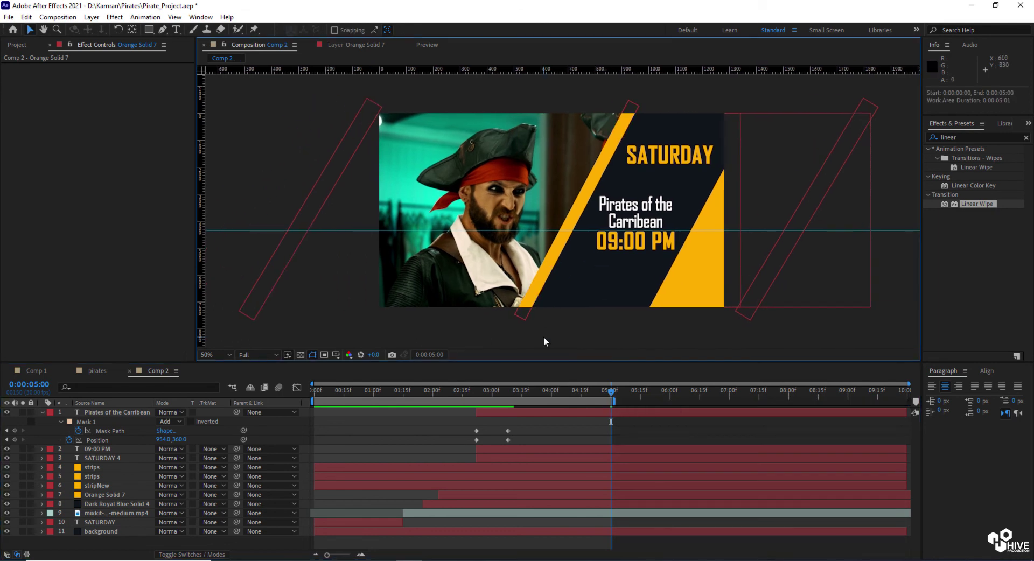
key("space")
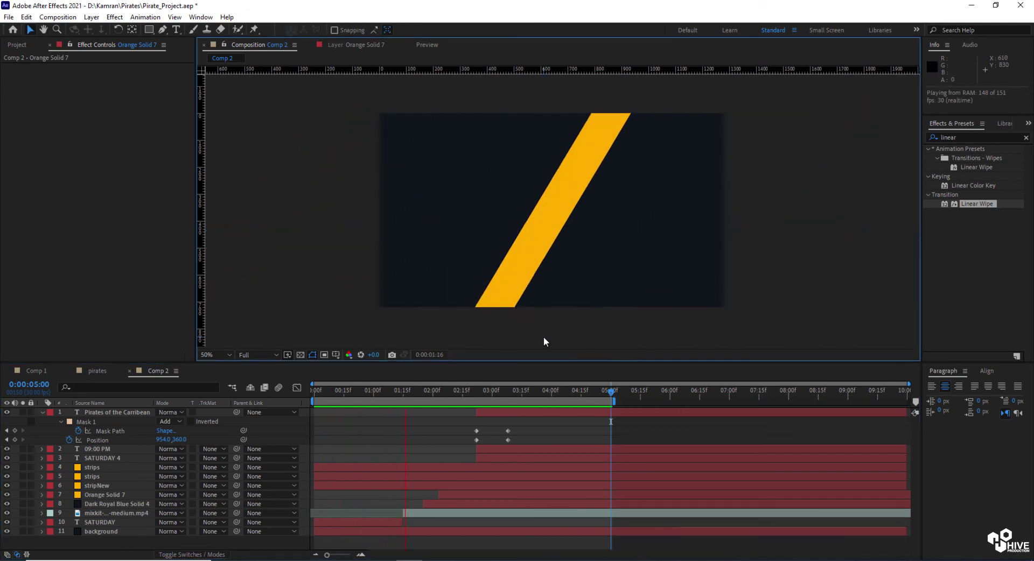